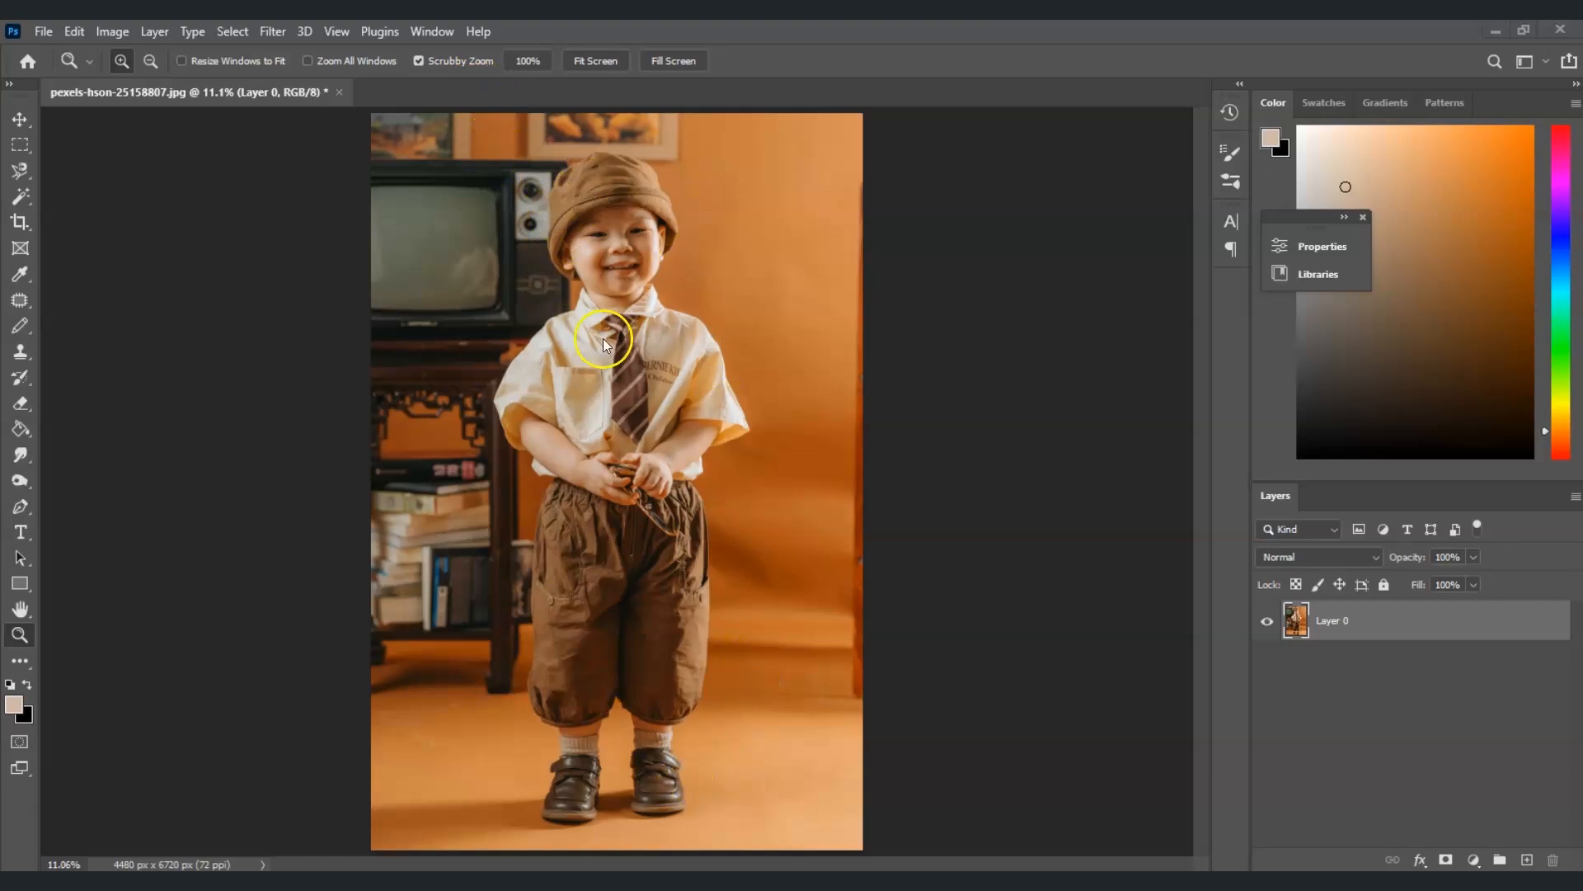
Select the subject in the photo and copy it onto a new layer
{"action": "left_click", "coordinate": [1359, 625]}
{"action": "left_click", "coordinate": [247, 35]}
{"action": "left_click", "coordinate": [320, 255]}
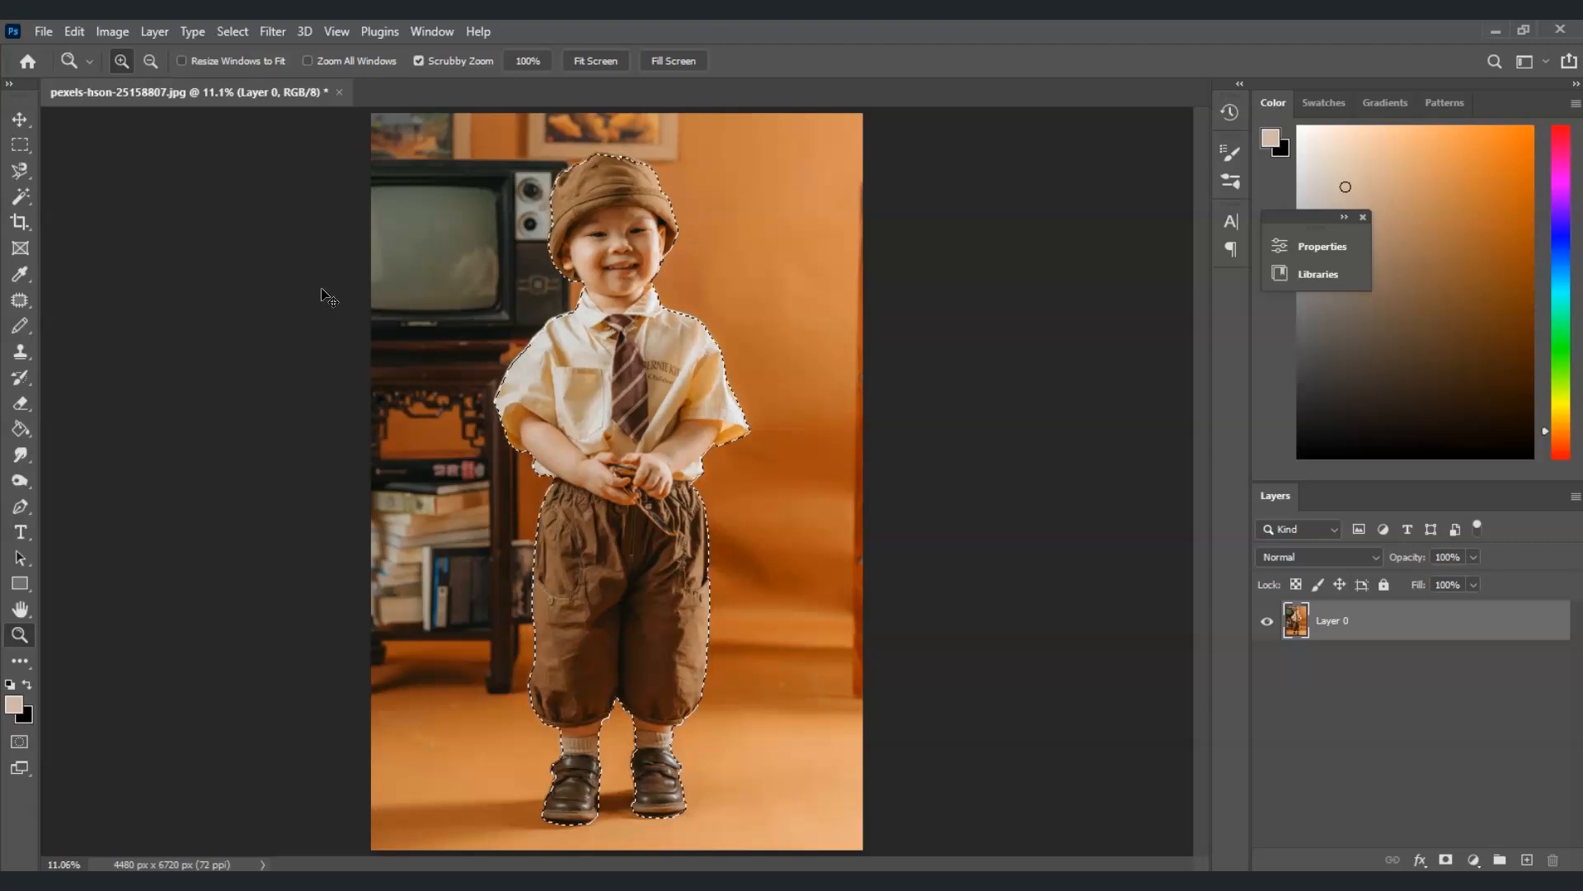
{"action": "key", "text": "ctrl+j"}
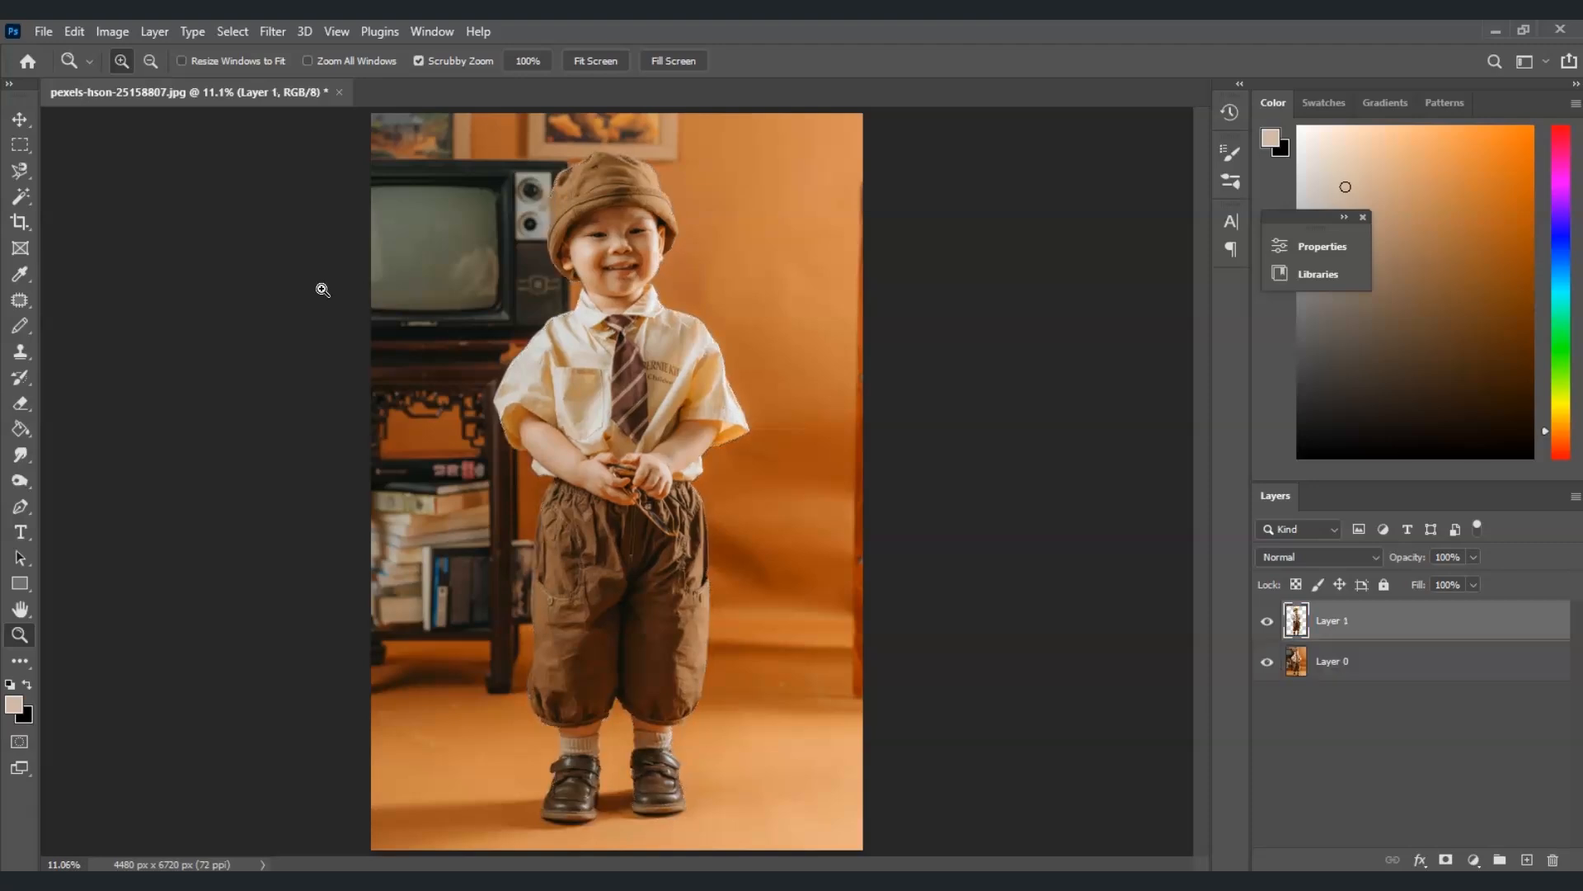
Open Smart Blur on the subject layer and set its radius to 55
{"action": "left_click", "coordinate": [1266, 661]}
{"action": "left_click", "coordinate": [1267, 661]}
{"action": "left_click", "coordinate": [266, 31]}
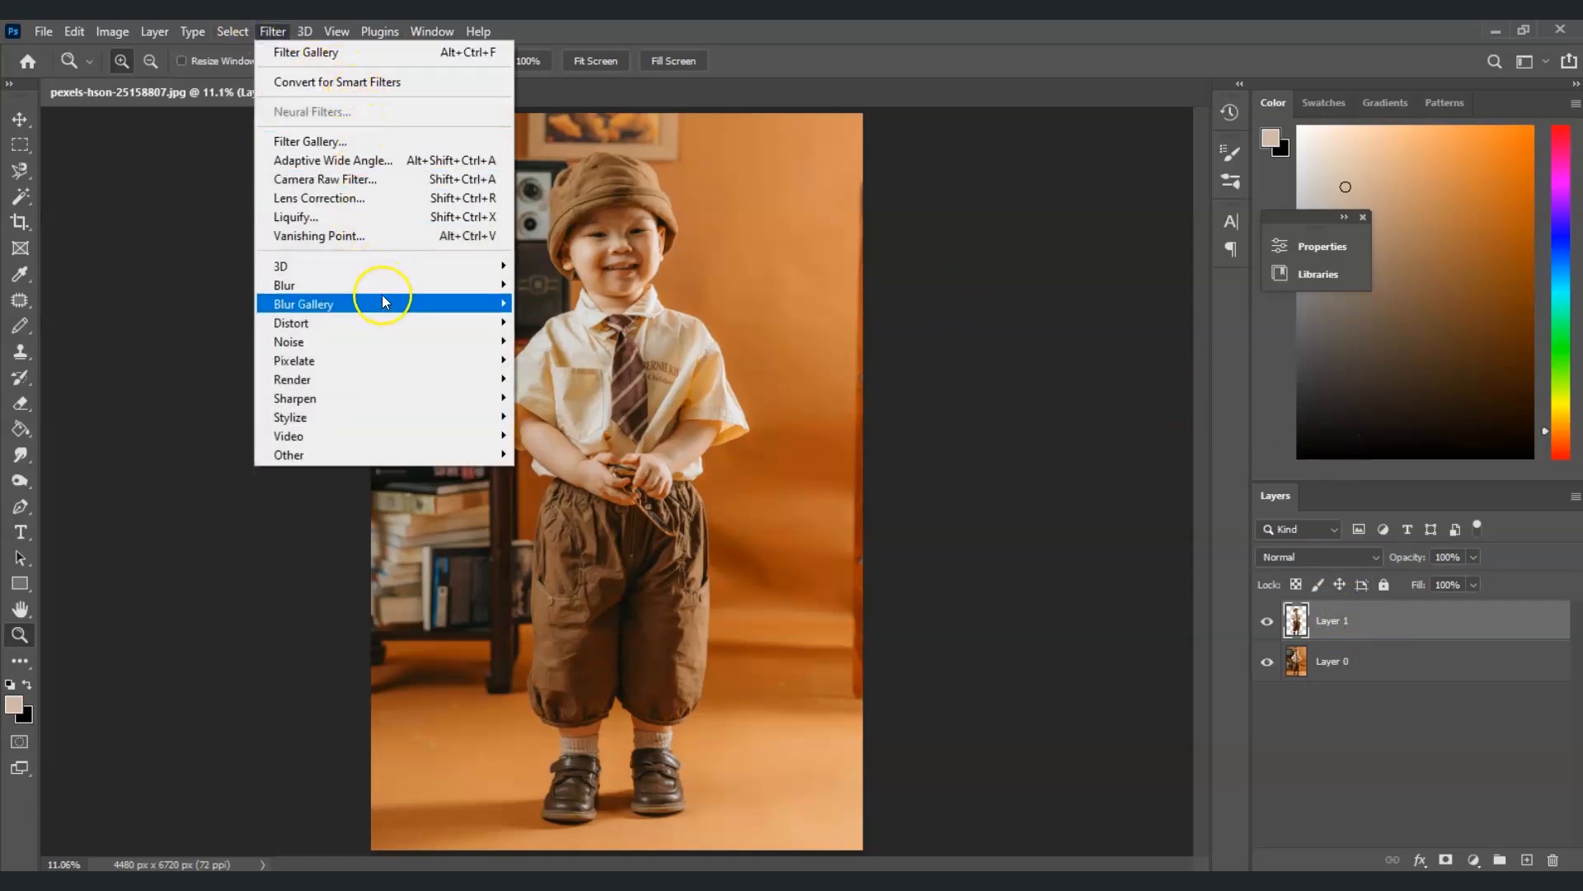
{"action": "mouse_move", "coordinate": [383, 294]}
{"action": "left_click", "coordinate": [592, 453]}
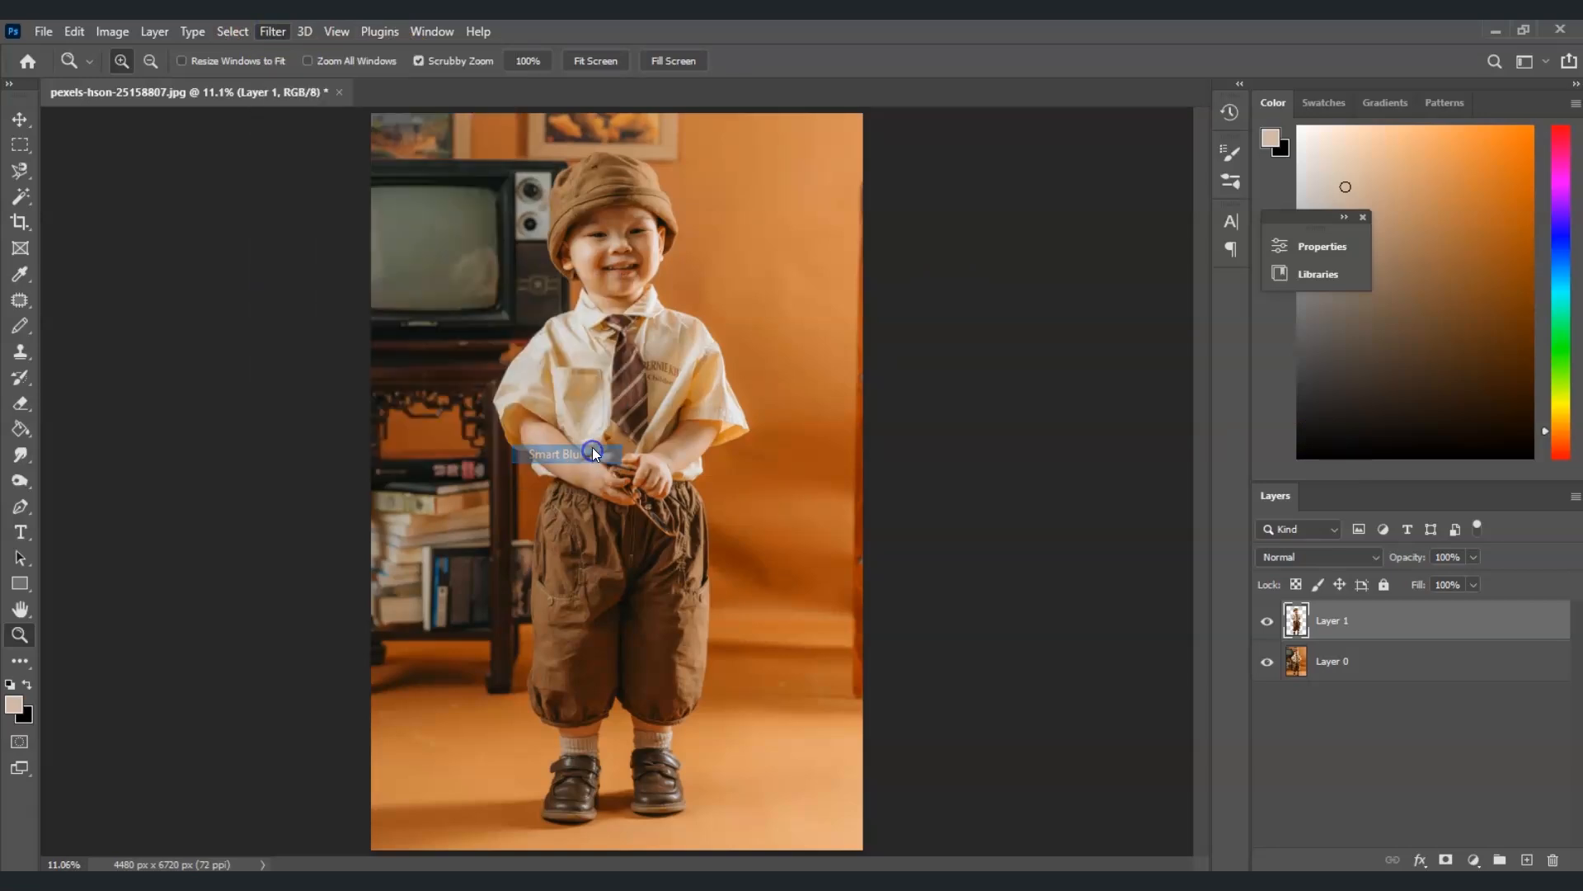
{"action": "left_click_drag", "start_coordinate": [952, 248], "coordinate": [889, 165]}
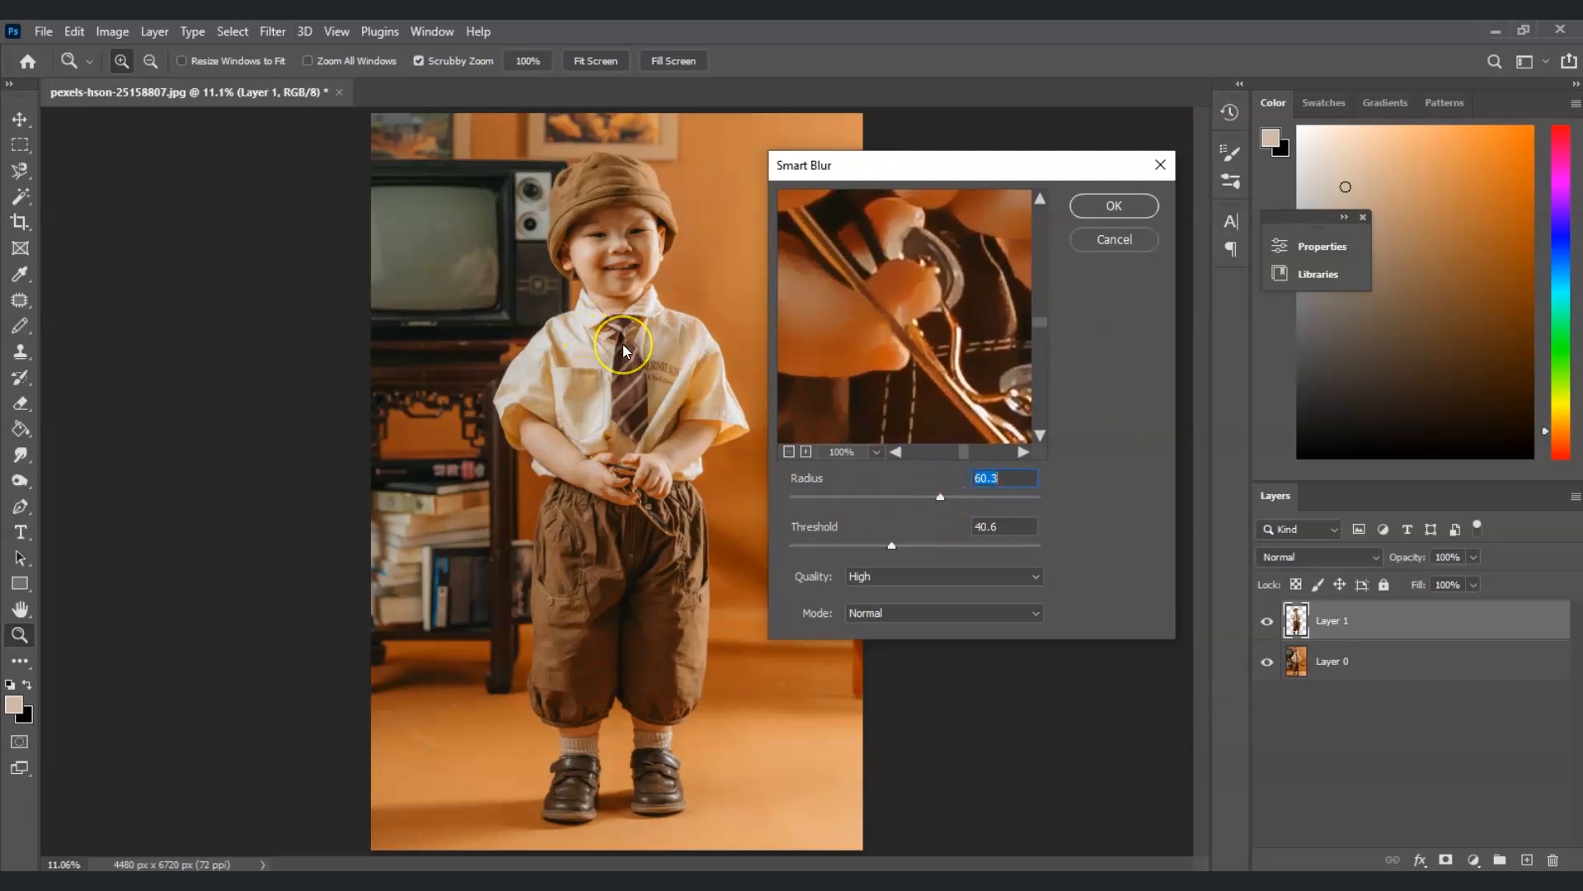
{"action": "left_click_drag", "start_coordinate": [939, 498], "coordinate": [926, 500]}
{"action": "left_click", "coordinate": [1007, 475]}
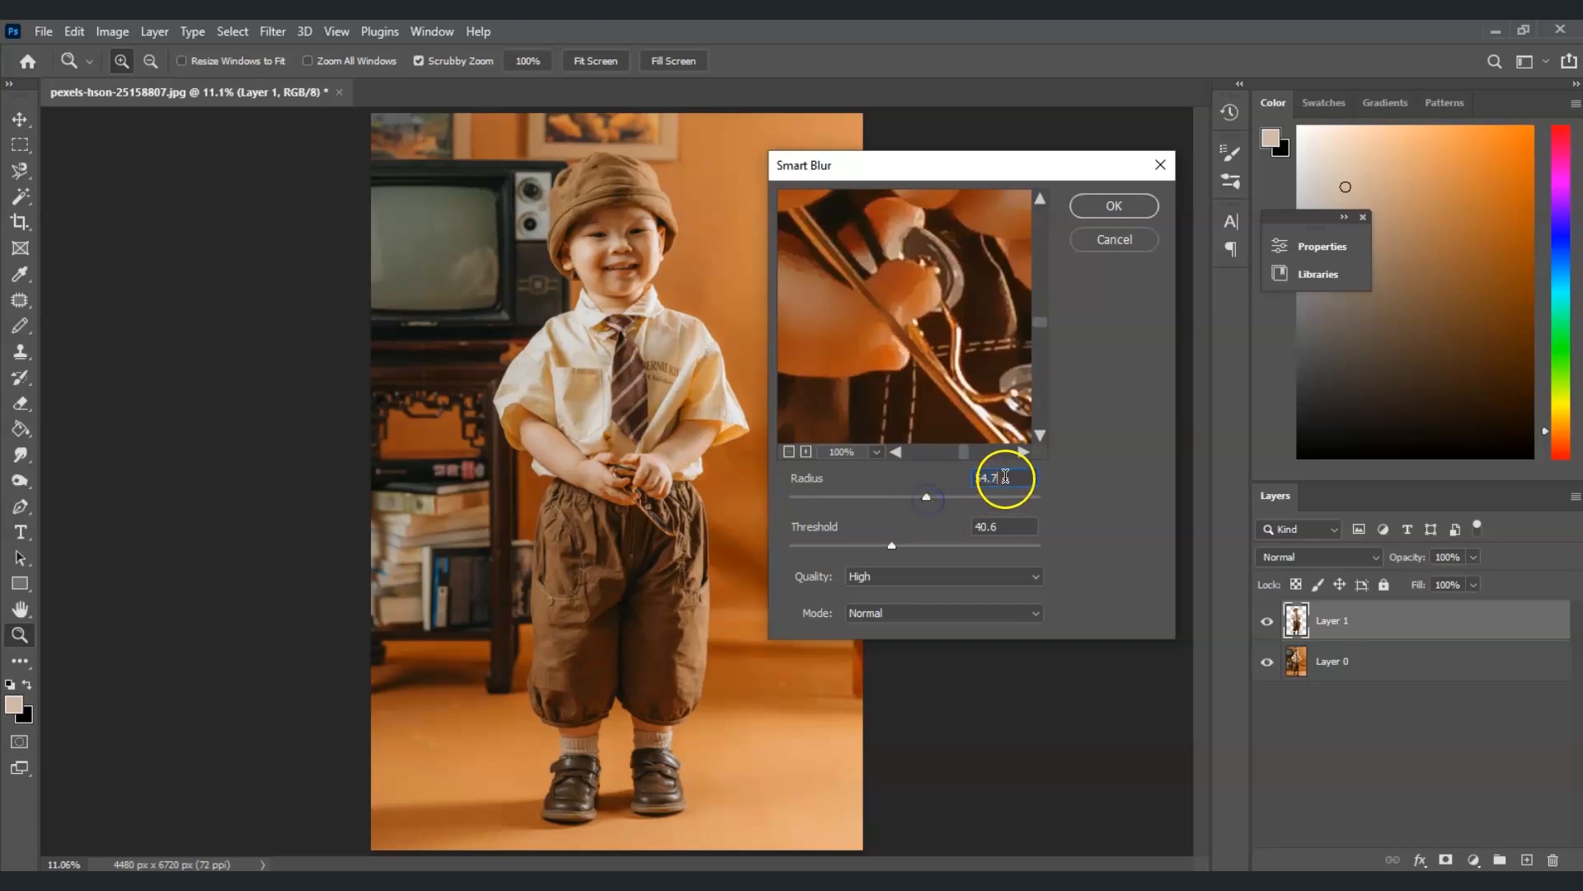
{"action": "type", "text": "55"}
Set the Smart Blur quality to High, inspect the preview, and apply the blur
{"action": "left_click", "coordinate": [968, 533]}
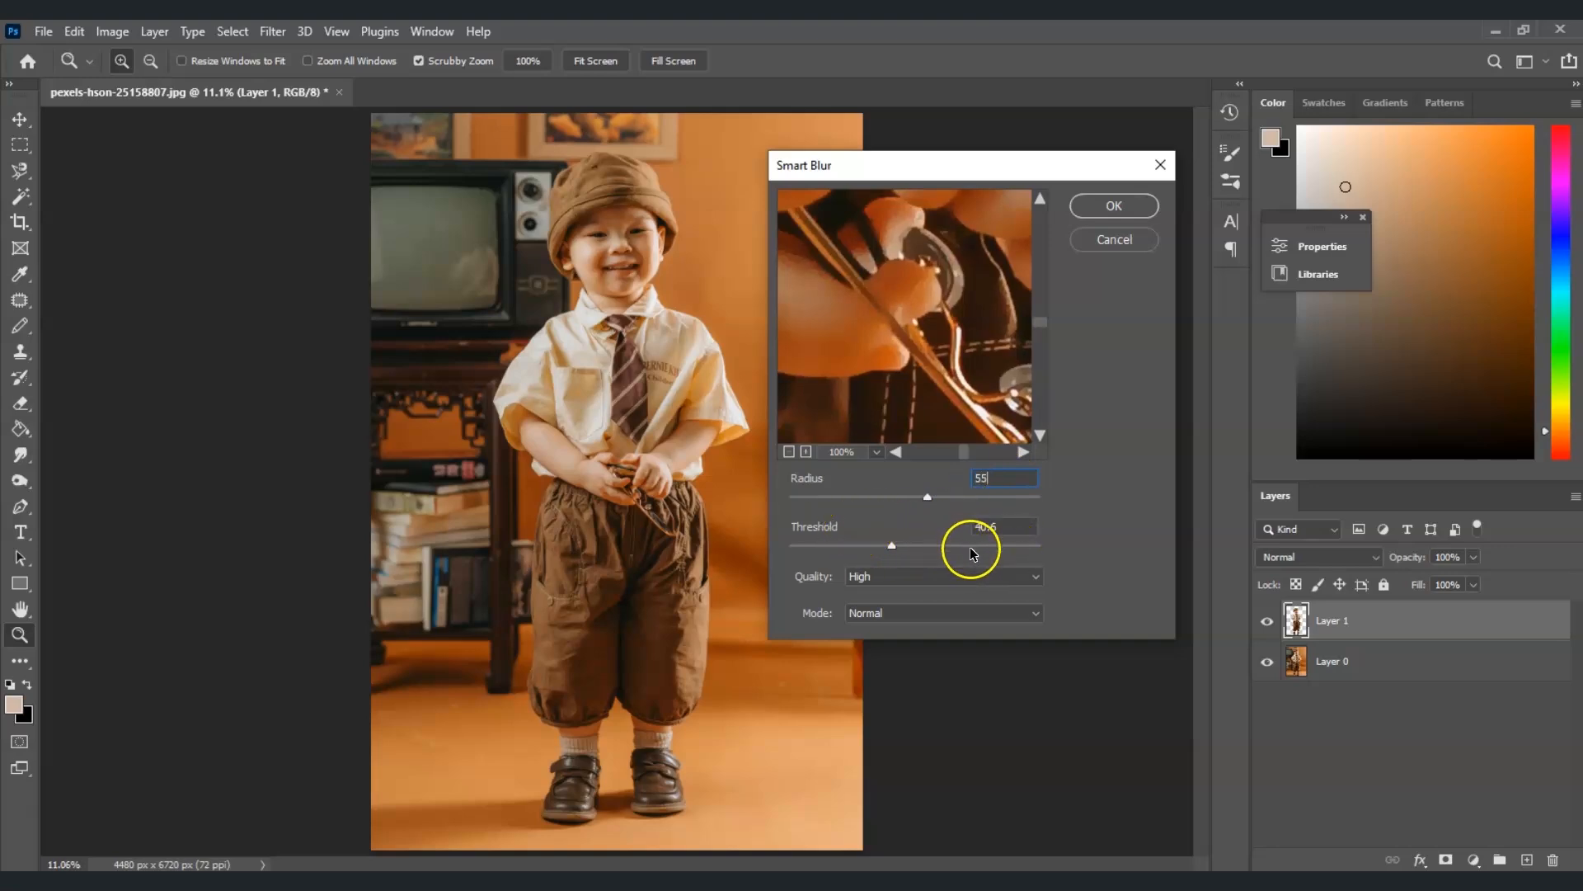
{"action": "left_click", "coordinate": [905, 574]}
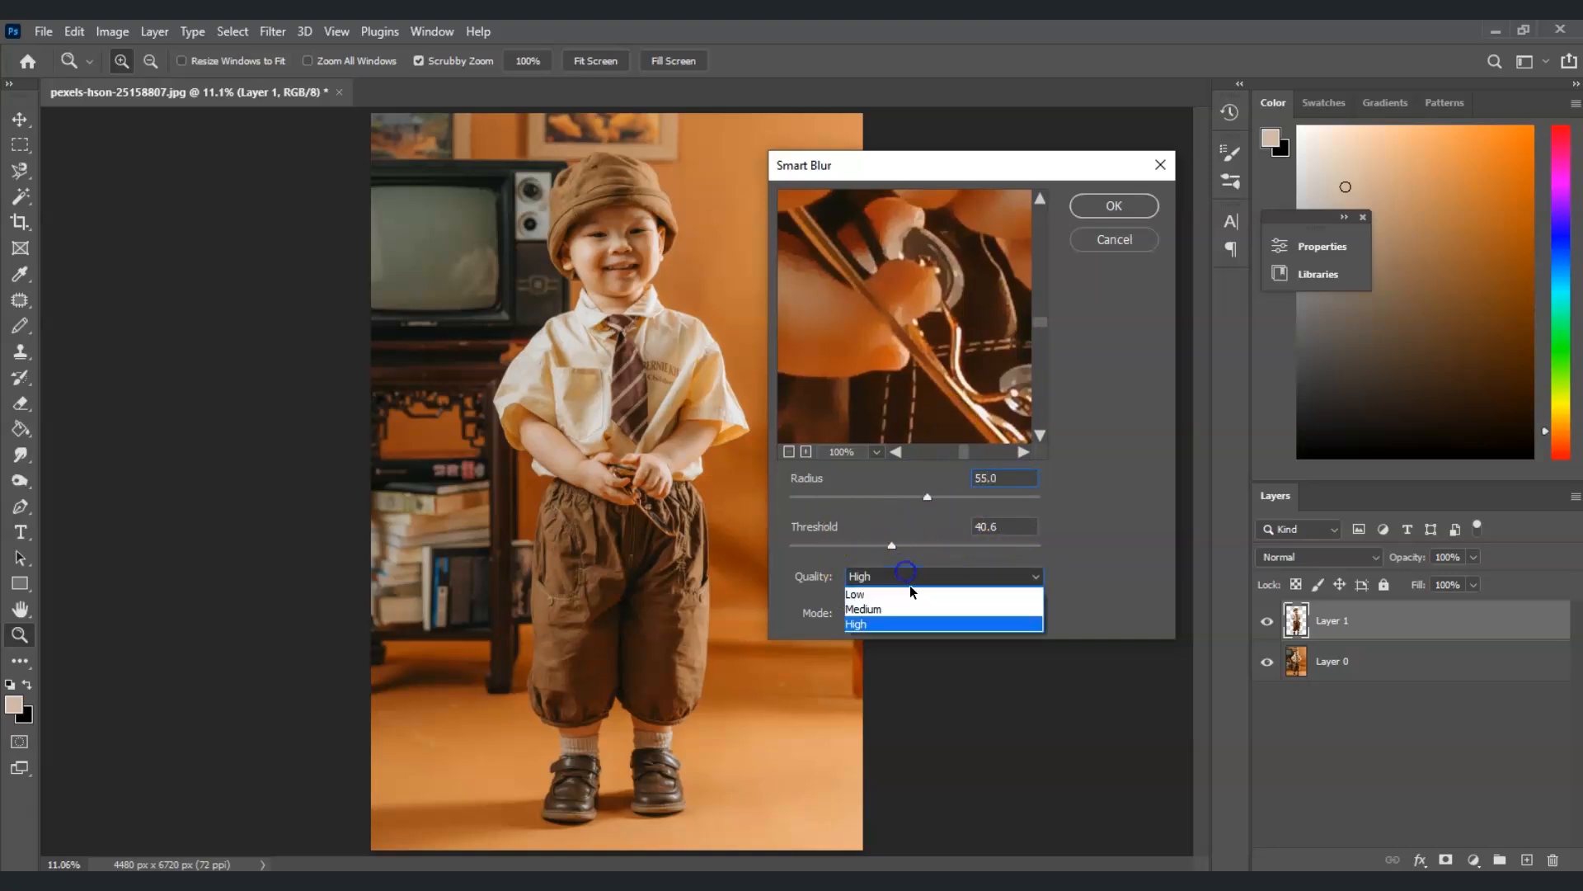
{"action": "left_click", "coordinate": [911, 623]}
{"action": "left_click_drag", "start_coordinate": [905, 331], "coordinate": [970, 461]}
{"action": "left_click_drag", "start_coordinate": [907, 276], "coordinate": [948, 396]}
{"action": "left_click_drag", "start_coordinate": [937, 336], "coordinate": [993, 410]}
{"action": "left_click_drag", "start_coordinate": [908, 264], "coordinate": [817, 471]}
{"action": "left_click_drag", "start_coordinate": [939, 239], "coordinate": [883, 472]}
{"action": "left_click_drag", "start_coordinate": [877, 262], "coordinate": [933, 452]}
{"action": "left_click_drag", "start_coordinate": [948, 229], "coordinate": [929, 428]}
{"action": "left_click_drag", "start_coordinate": [898, 314], "coordinate": [979, 309]}
{"action": "left_click_drag", "start_coordinate": [865, 294], "coordinate": [897, 307]}
{"action": "left_click_drag", "start_coordinate": [929, 382], "coordinate": [848, 367]}
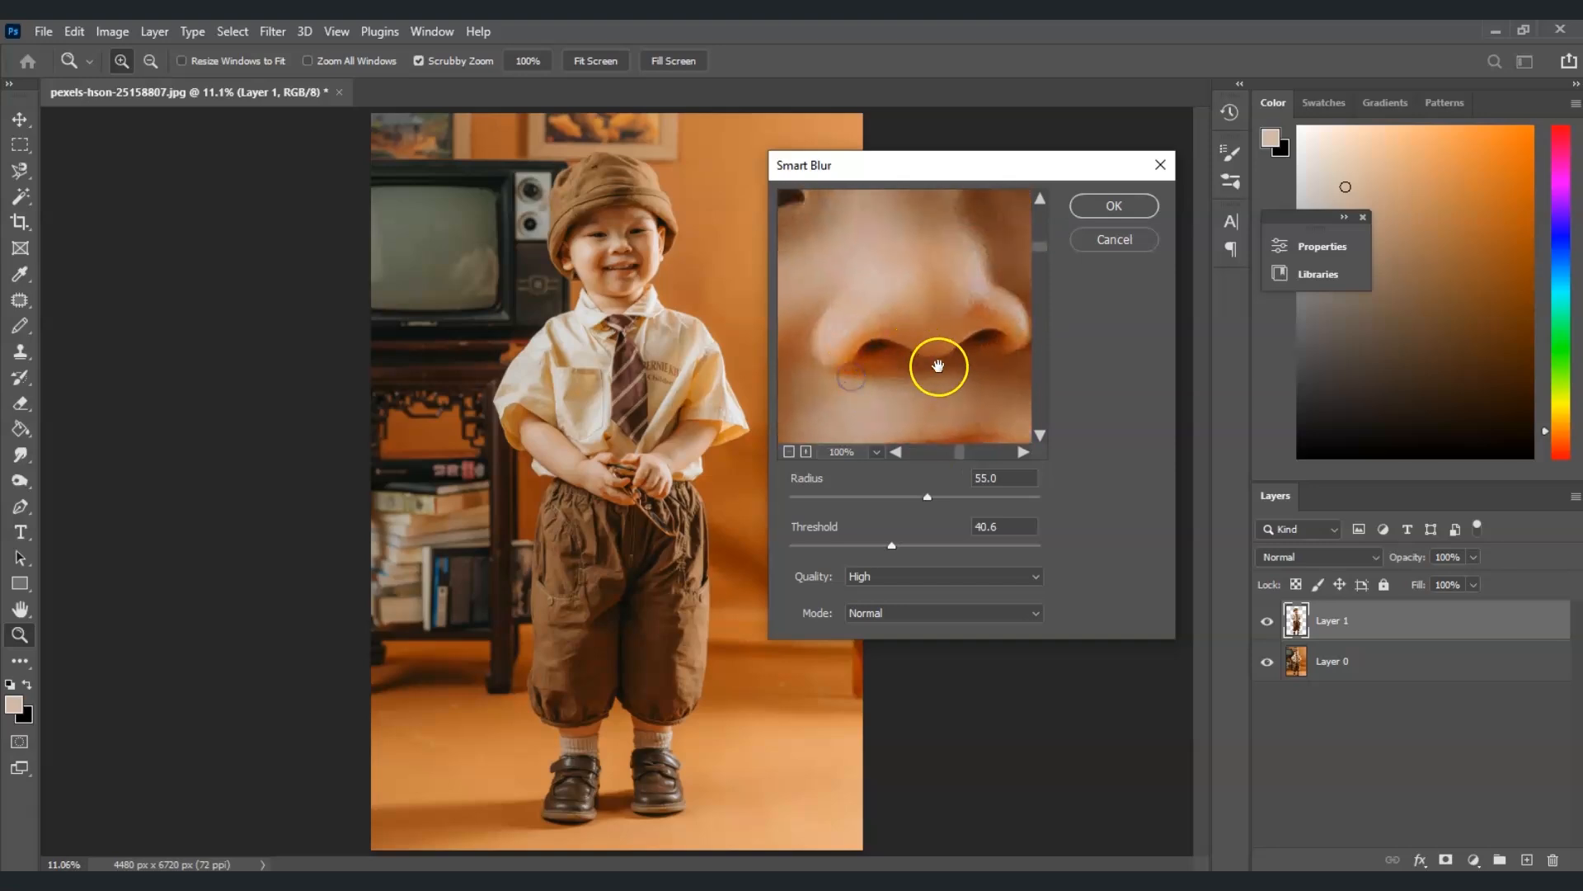
{"action": "left_click", "coordinate": [1114, 208]}
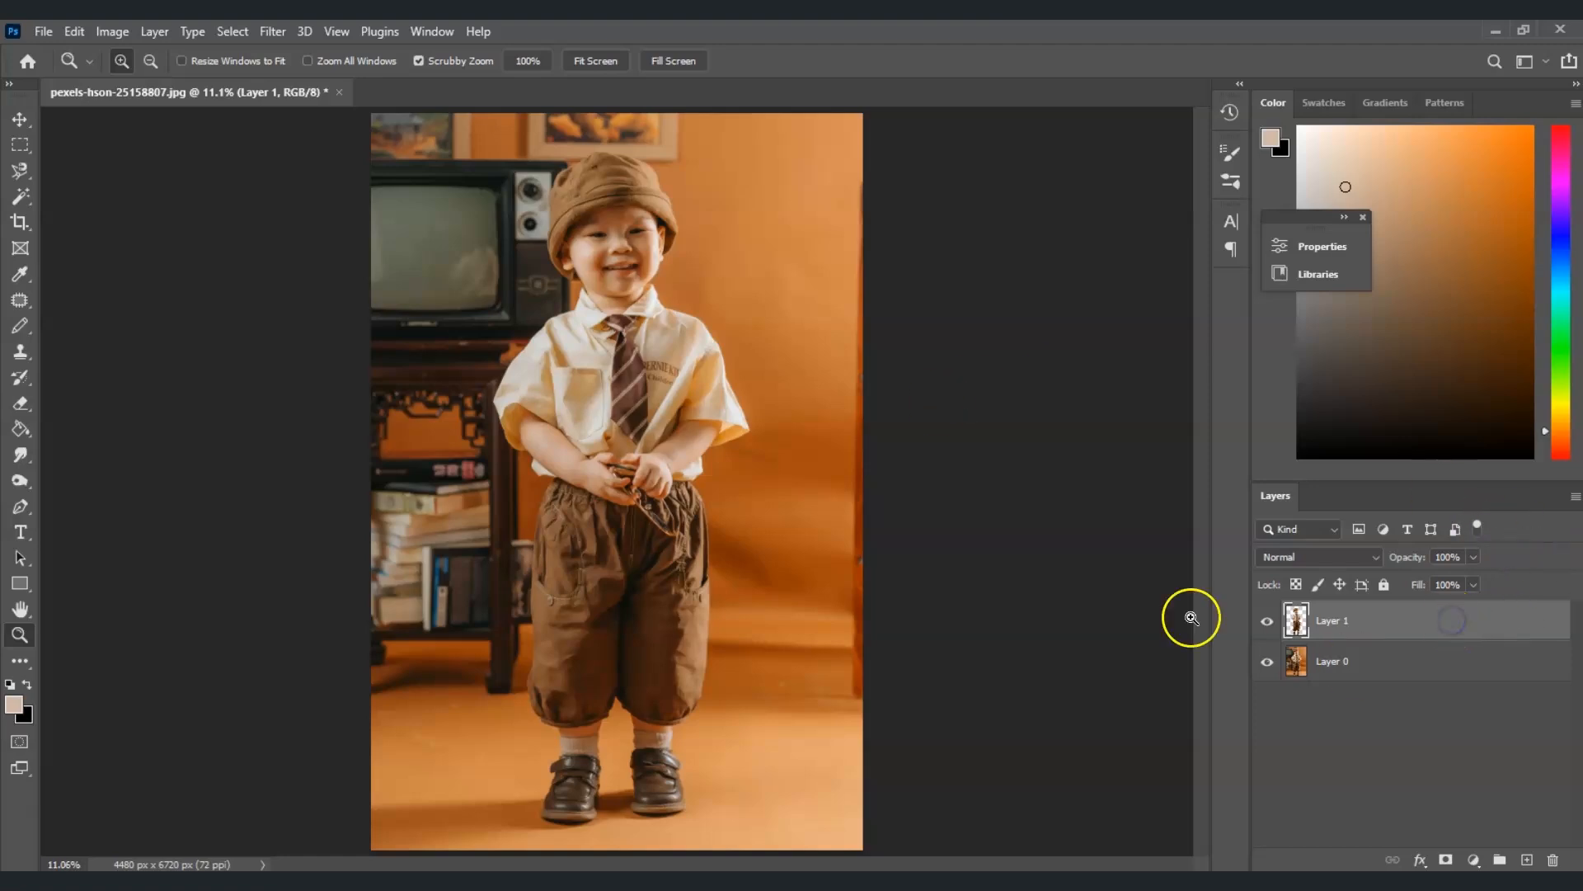
Apply the Cutout filter from the Filter Gallery with 8 levels, edge simplicity 6 and edge fidelity 1
{"action": "left_click", "coordinate": [272, 31]}
{"action": "mouse_move", "coordinate": [304, 31]}
{"action": "left_click", "coordinate": [318, 144]}
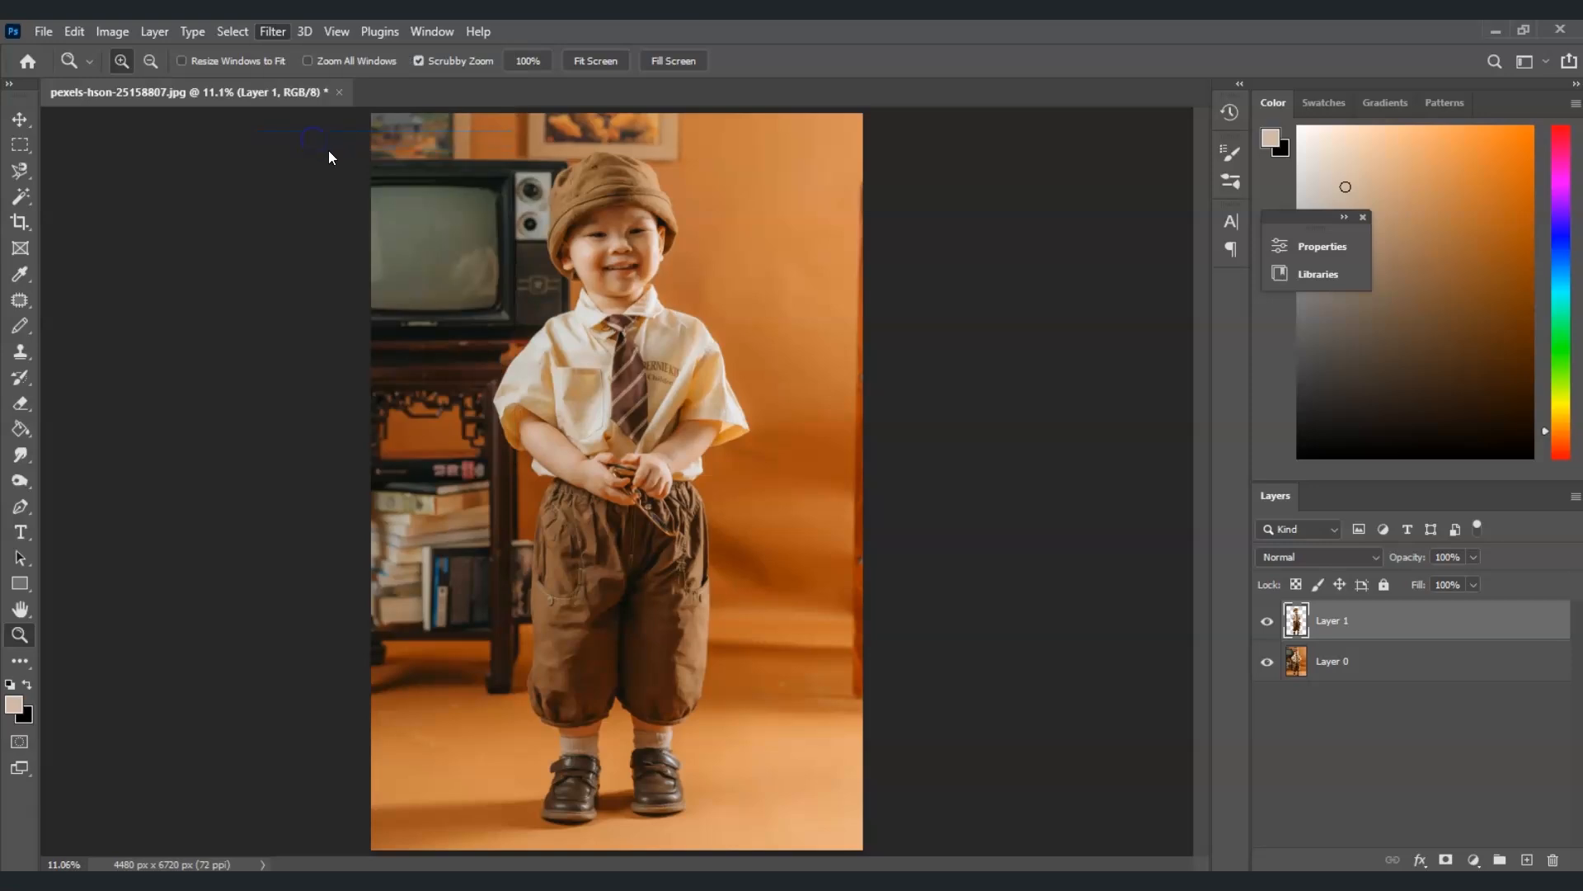
{"action": "left_click_drag", "start_coordinate": [1195, 272], "coordinate": [950, 208]}
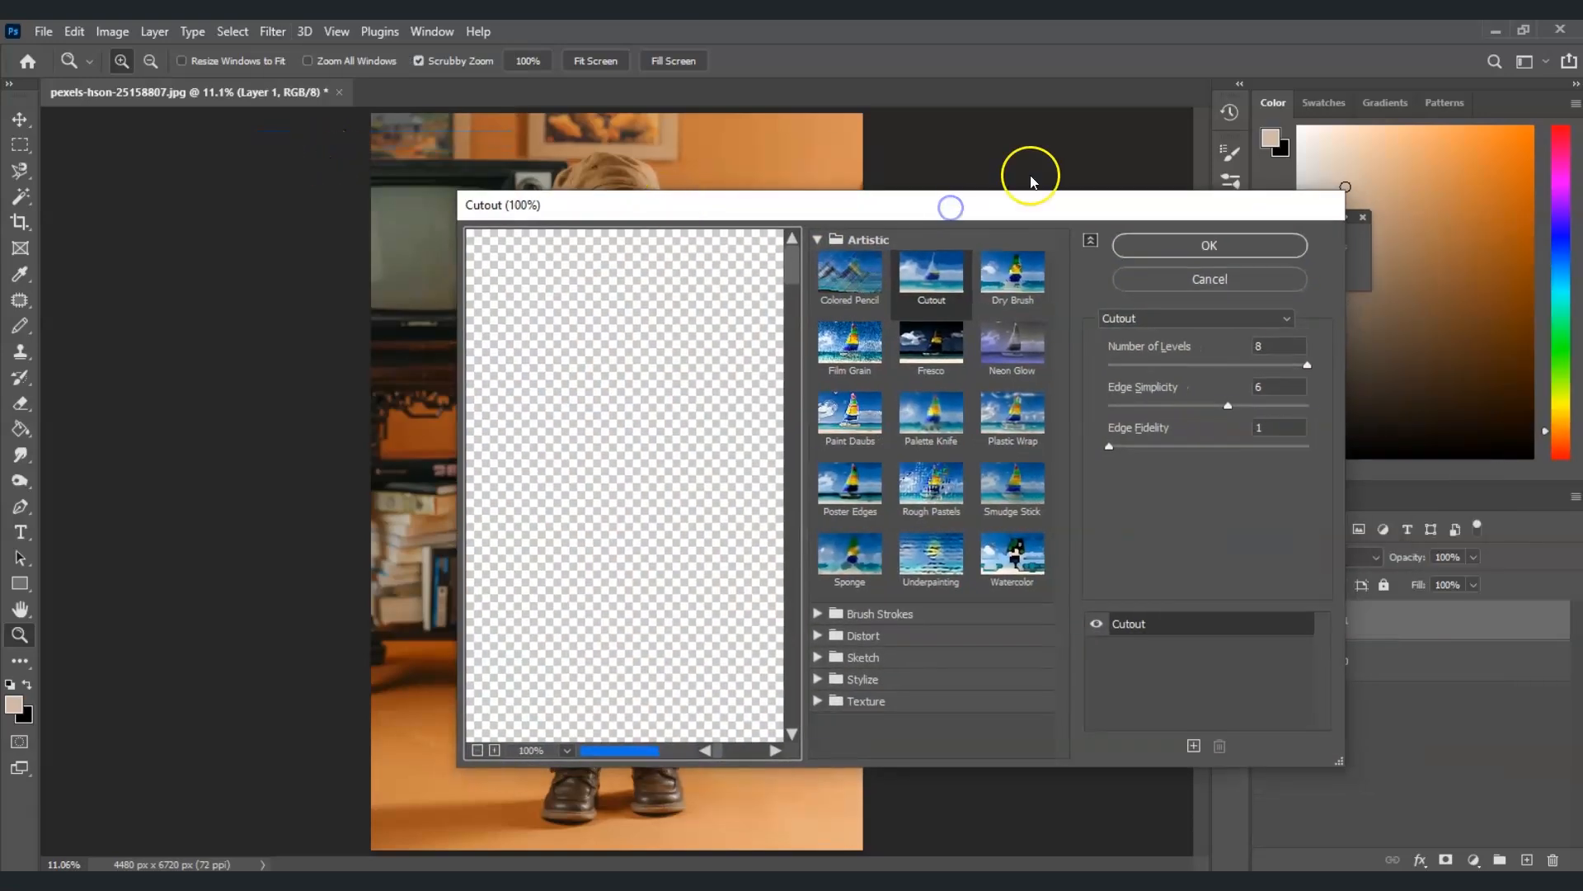
{"action": "left_click", "coordinate": [831, 240]}
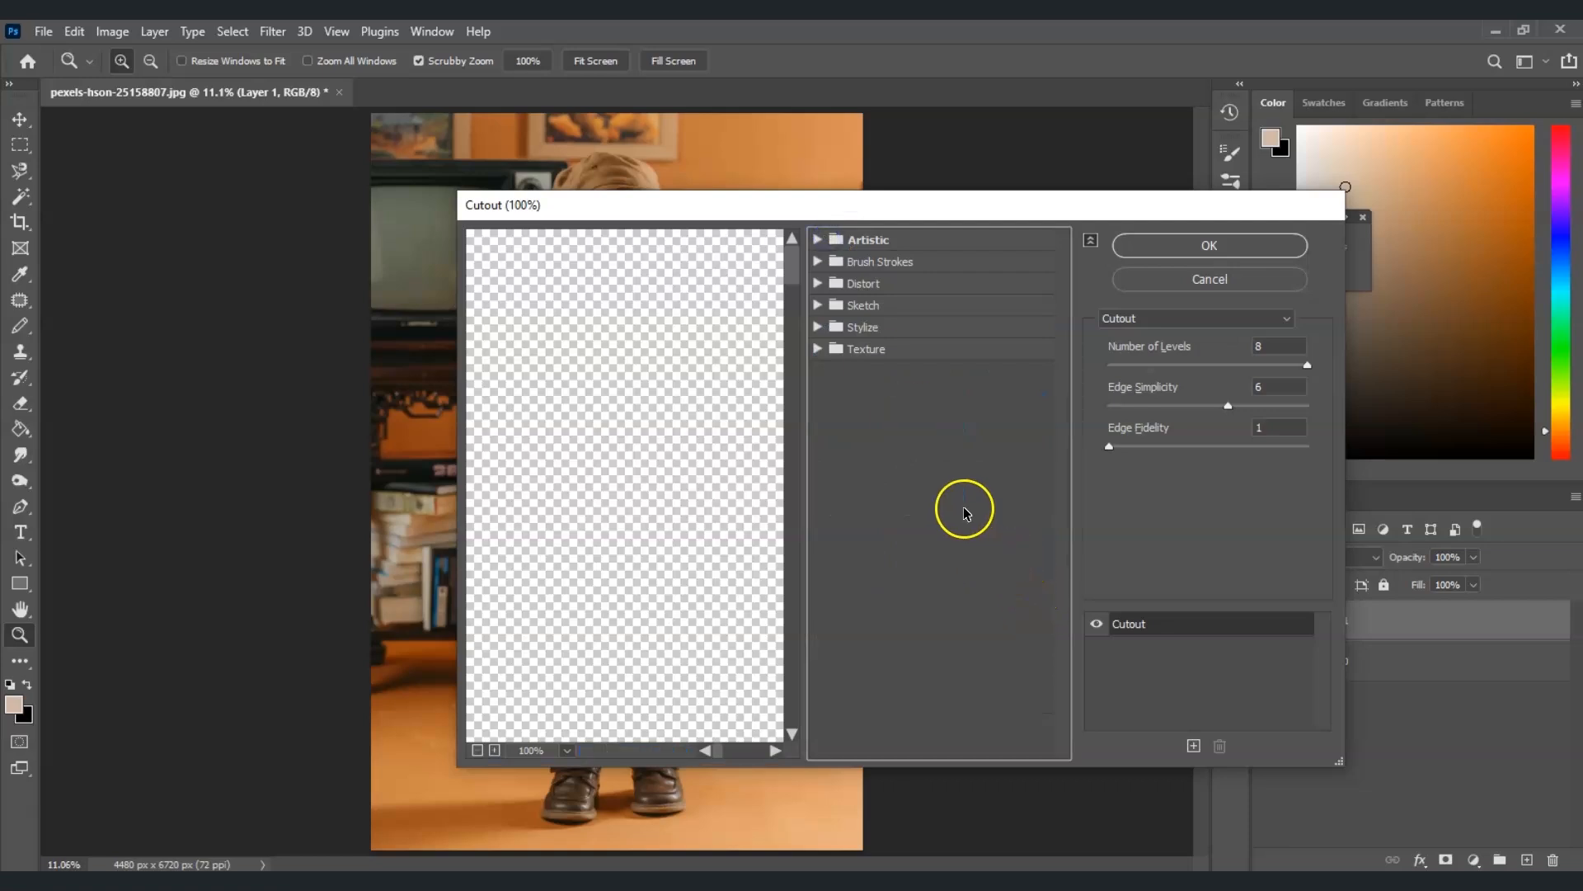
{"action": "left_click", "coordinate": [822, 240]}
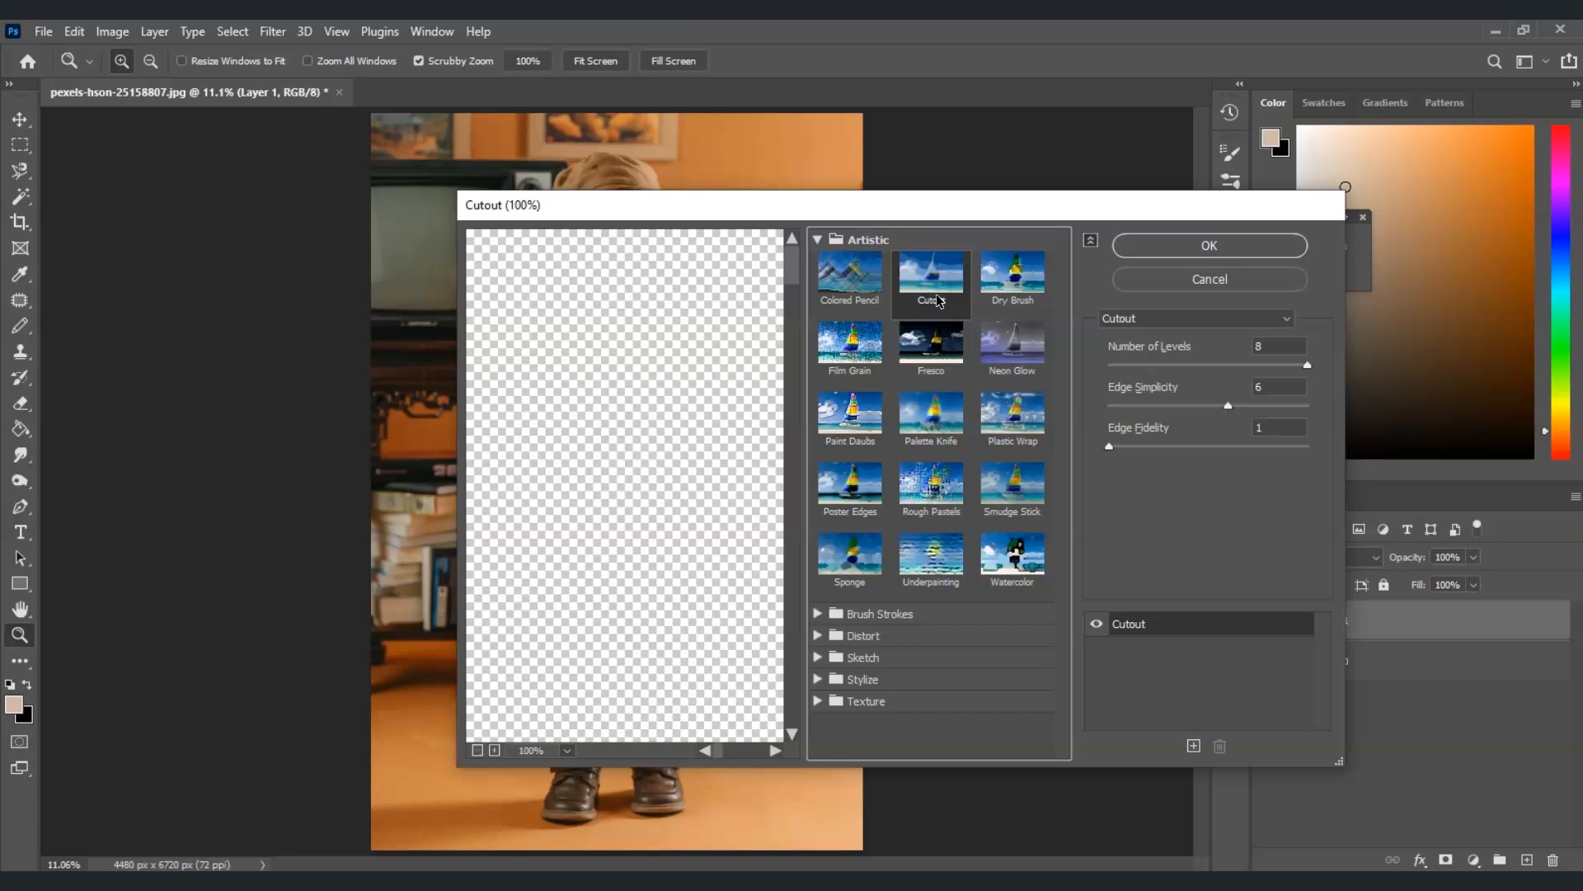
{"action": "left_click", "coordinate": [1279, 353]}
{"action": "left_click", "coordinate": [1252, 404]}
{"action": "left_click", "coordinate": [1139, 448]}
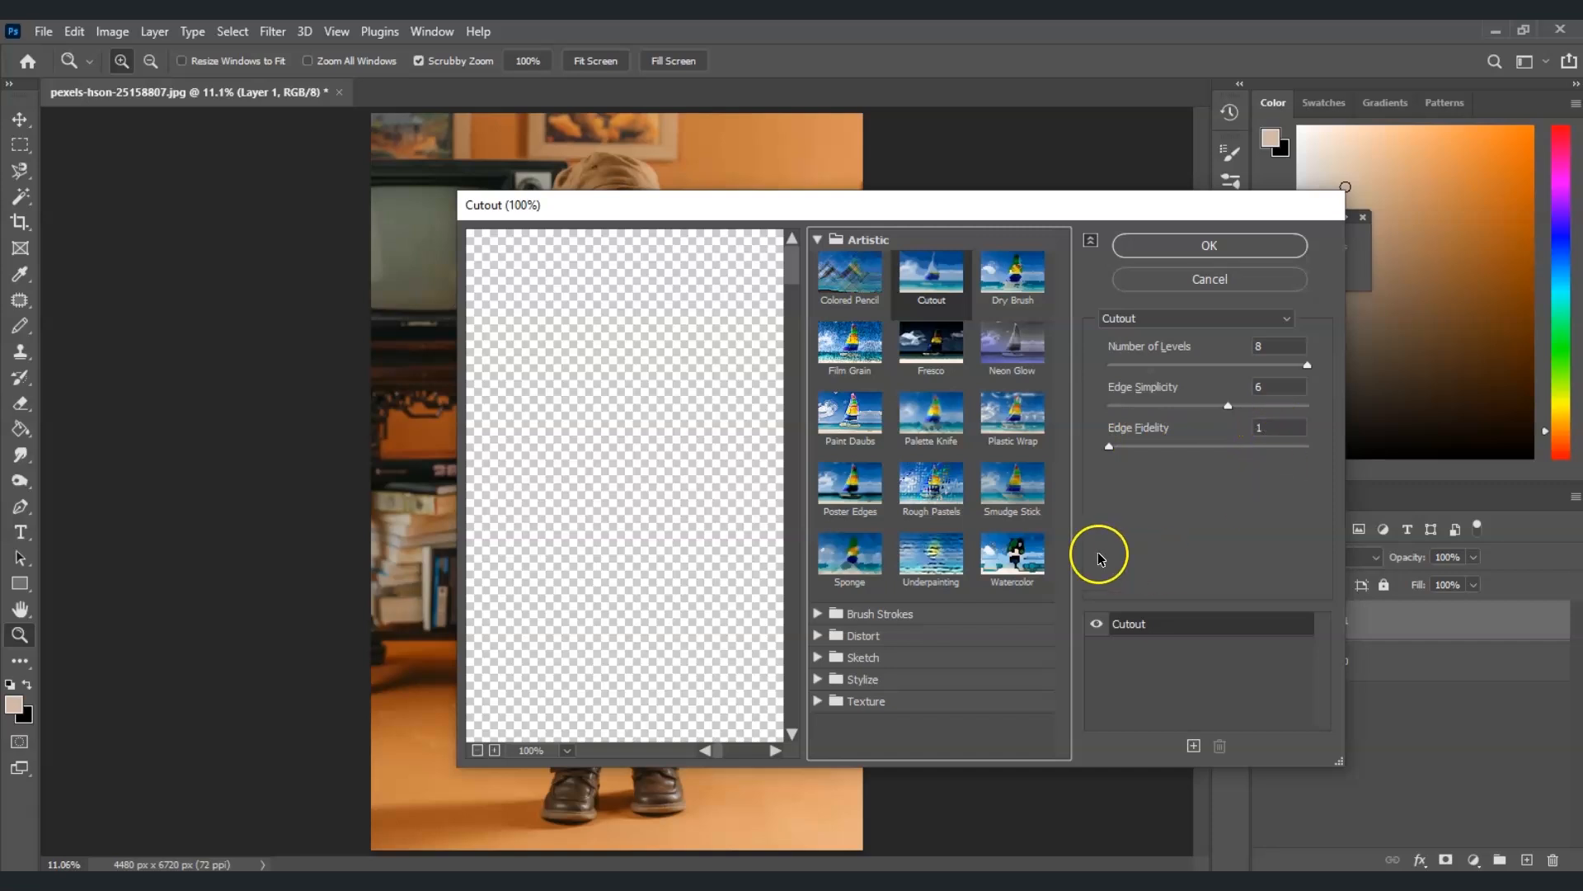
{"action": "left_click", "coordinate": [1166, 245]}
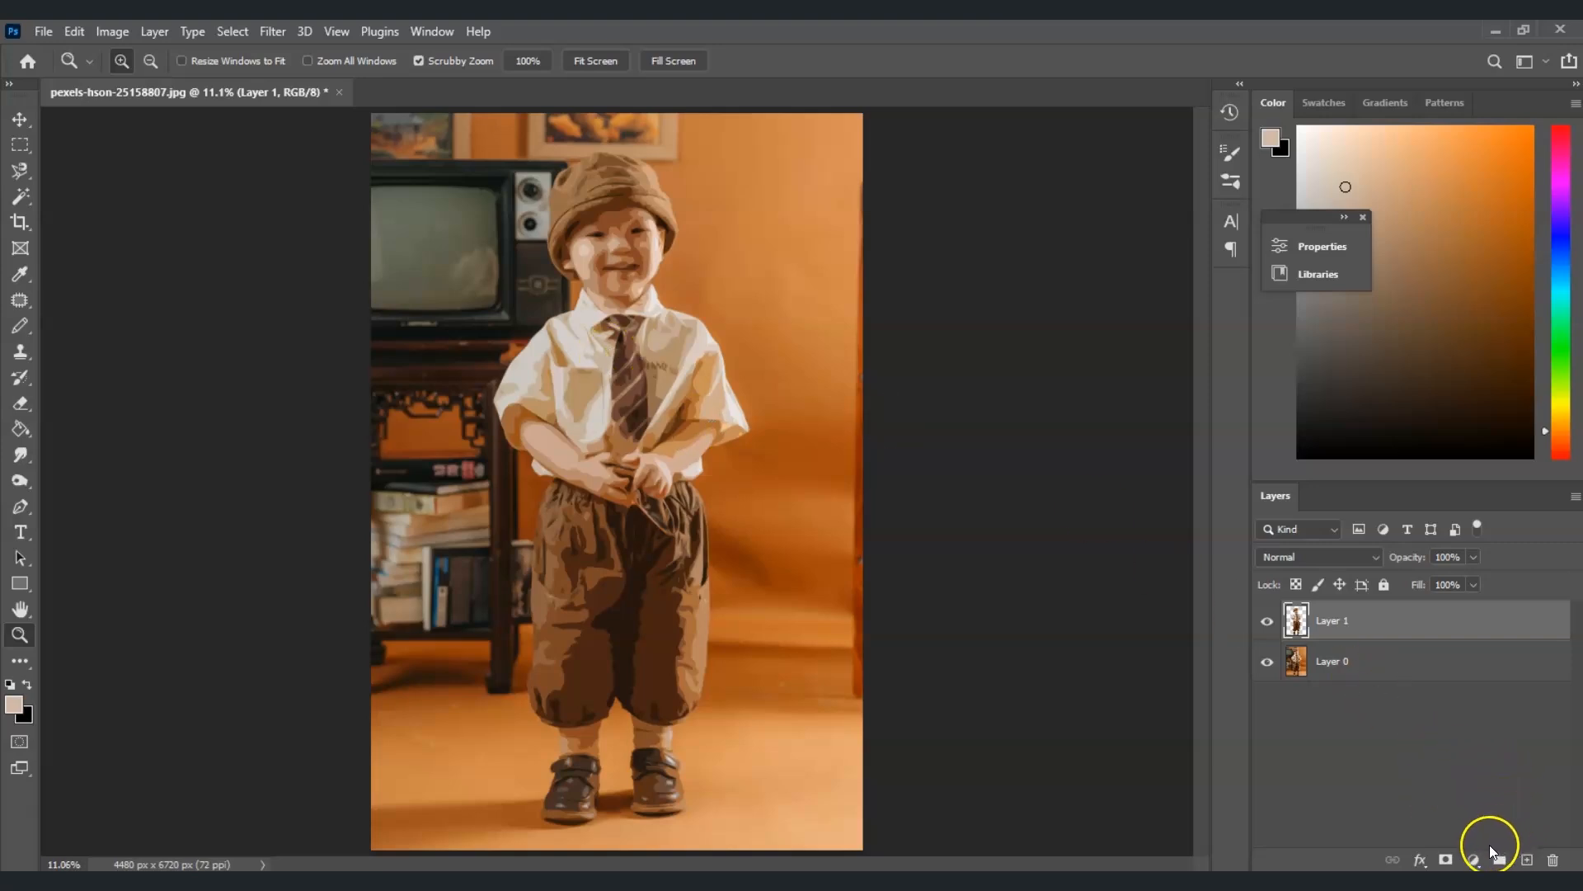
Add a Vibrance adjustment layer and raise Vibrance to its maximum
{"action": "left_click", "coordinate": [1474, 860]}
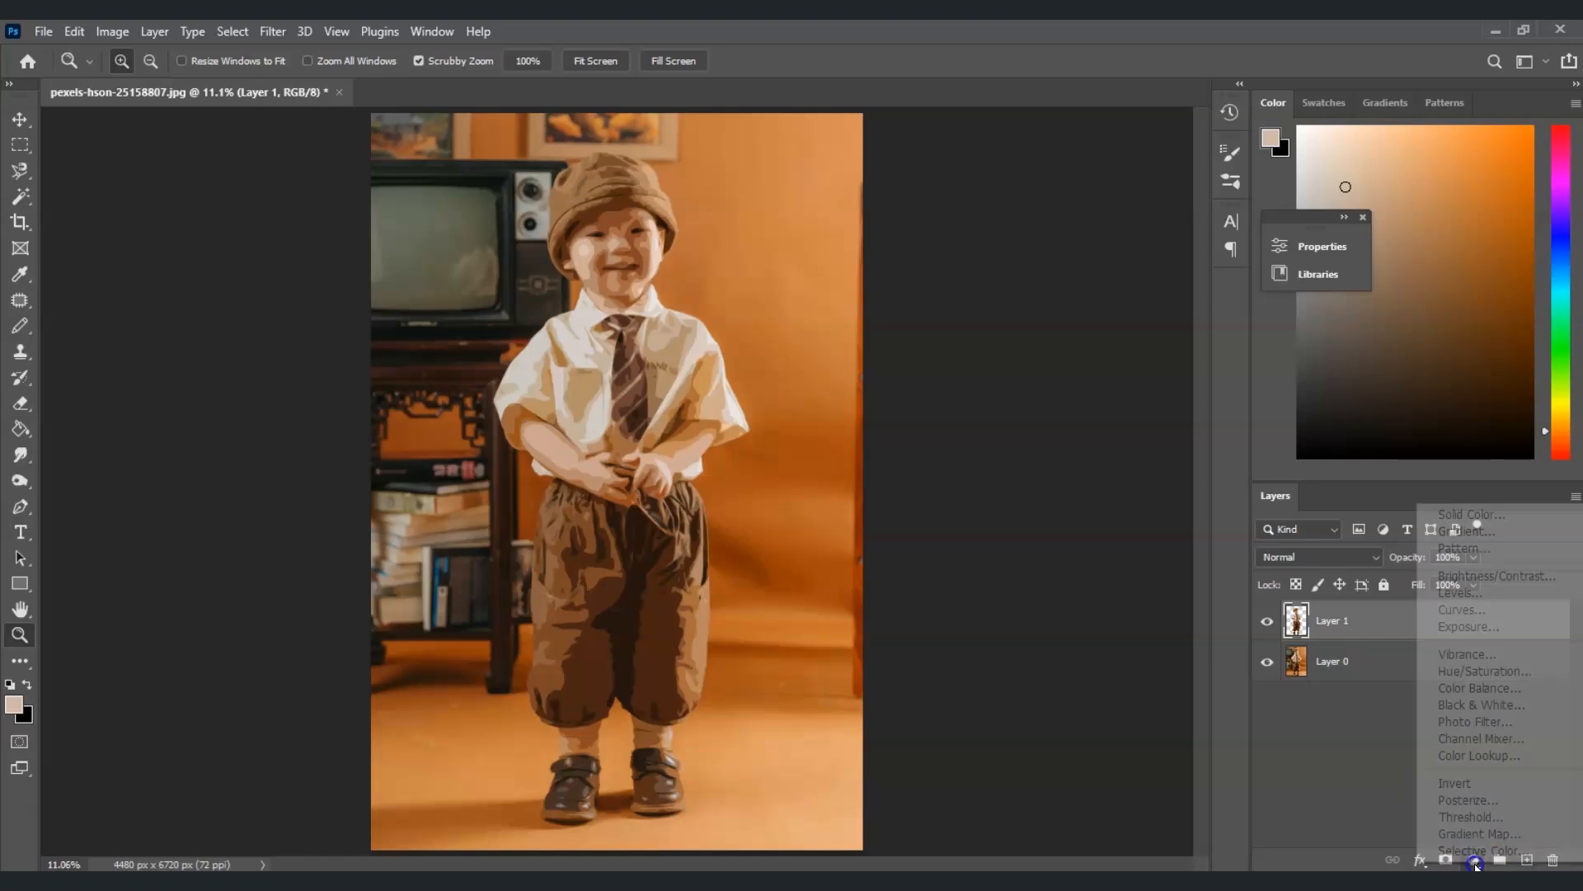
{"action": "left_click", "coordinate": [1466, 654]}
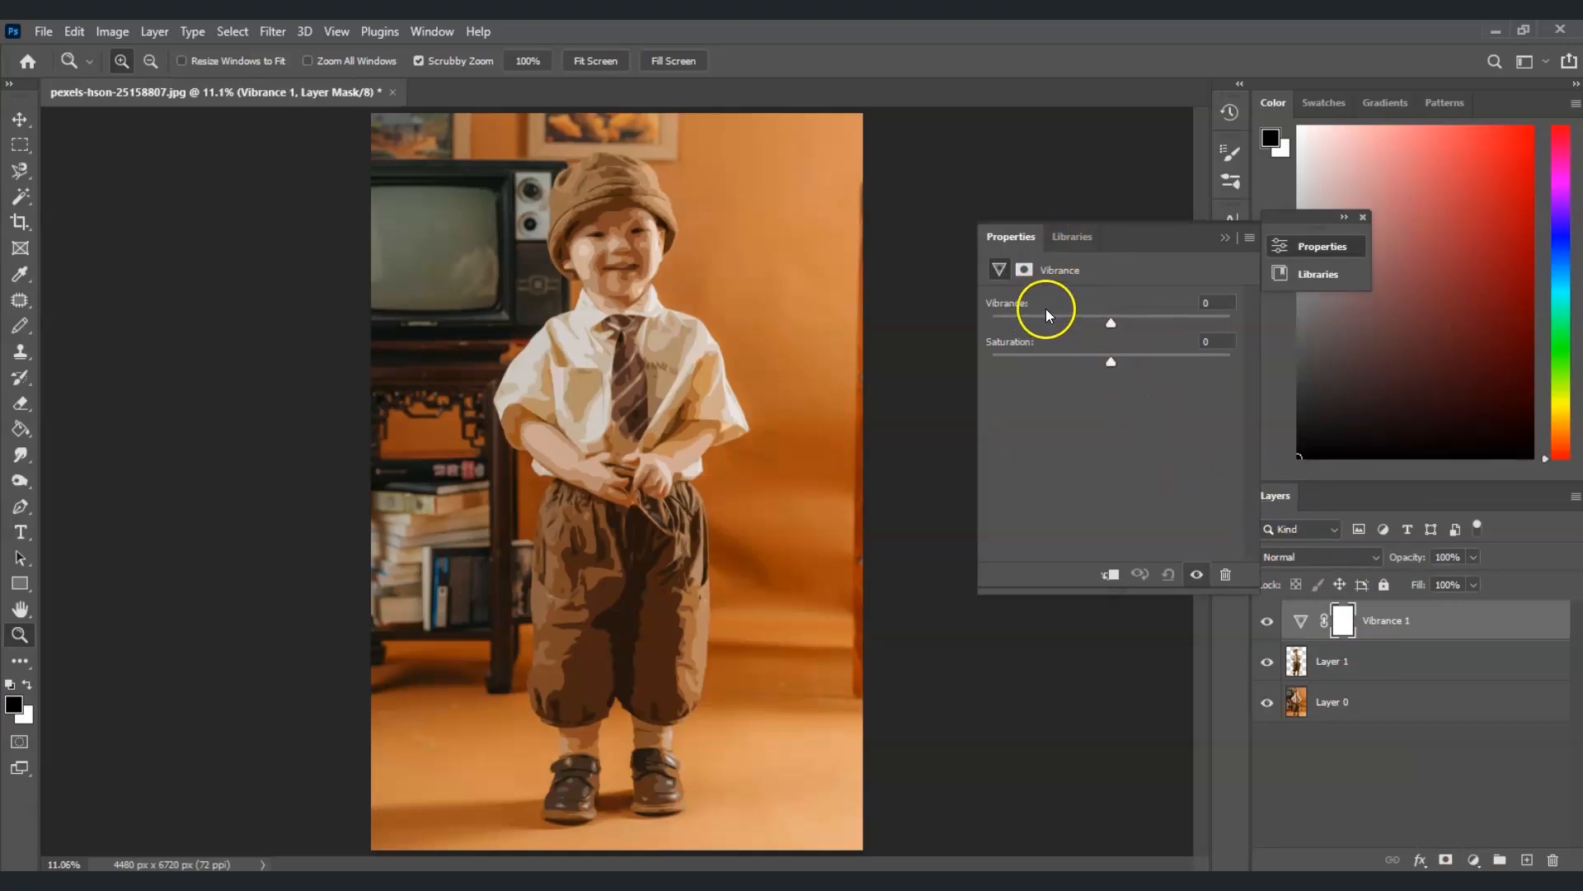
{"action": "left_click_drag", "start_coordinate": [1110, 323], "coordinate": [1287, 342]}
{"action": "left_click", "coordinate": [1220, 239]}
{"action": "left_click", "coordinate": [1224, 238]}
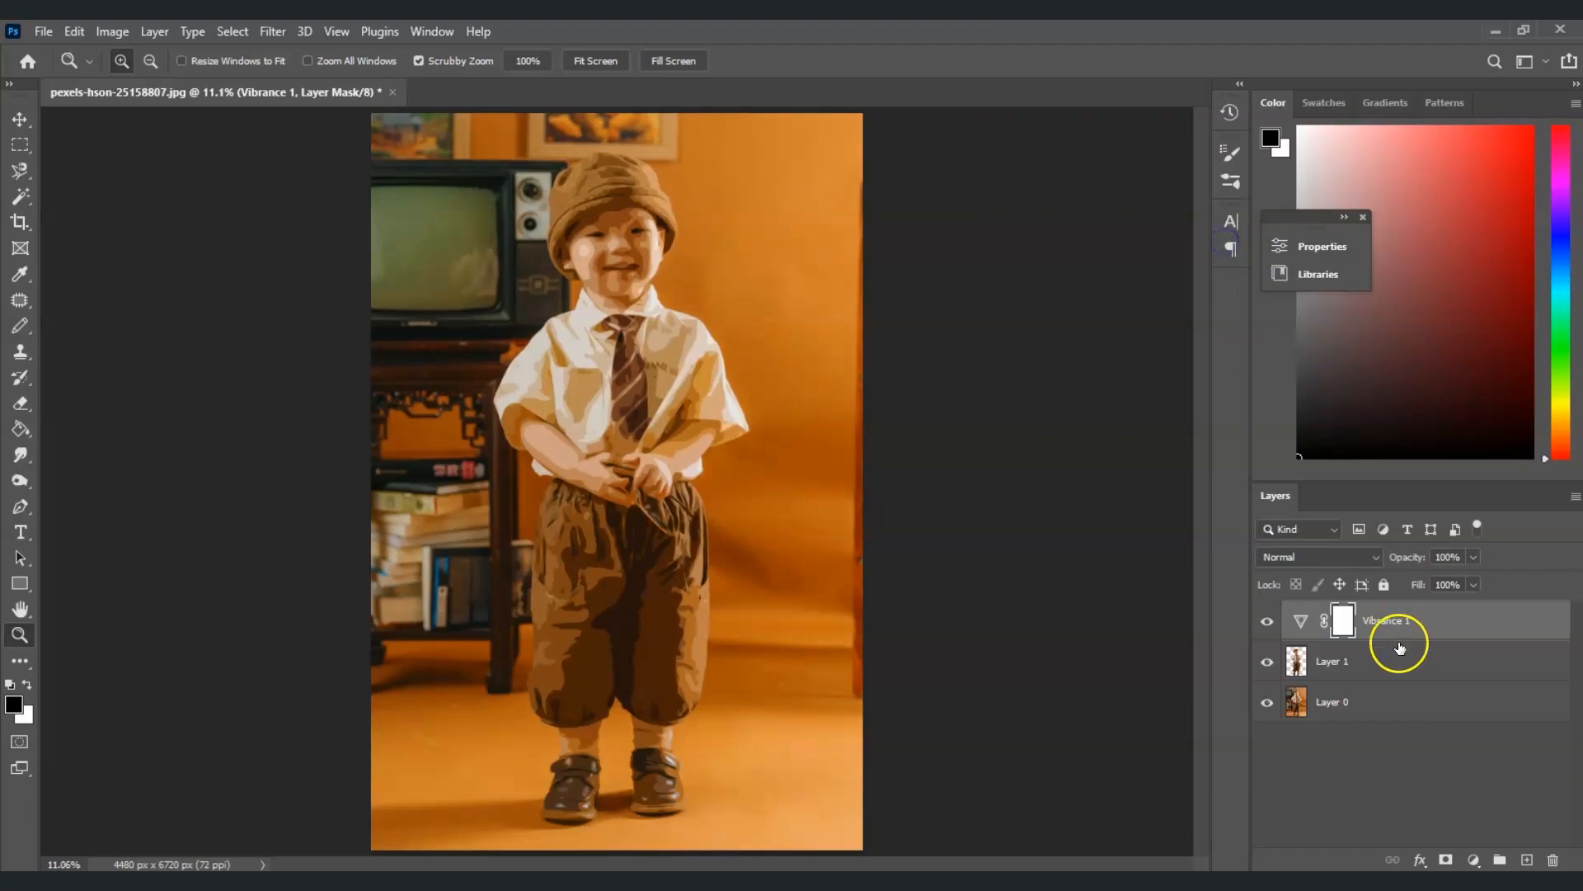
Clip the Vibrance adjustment layer to the subject layer below it
{"action": "right_click", "coordinate": [1397, 633]}
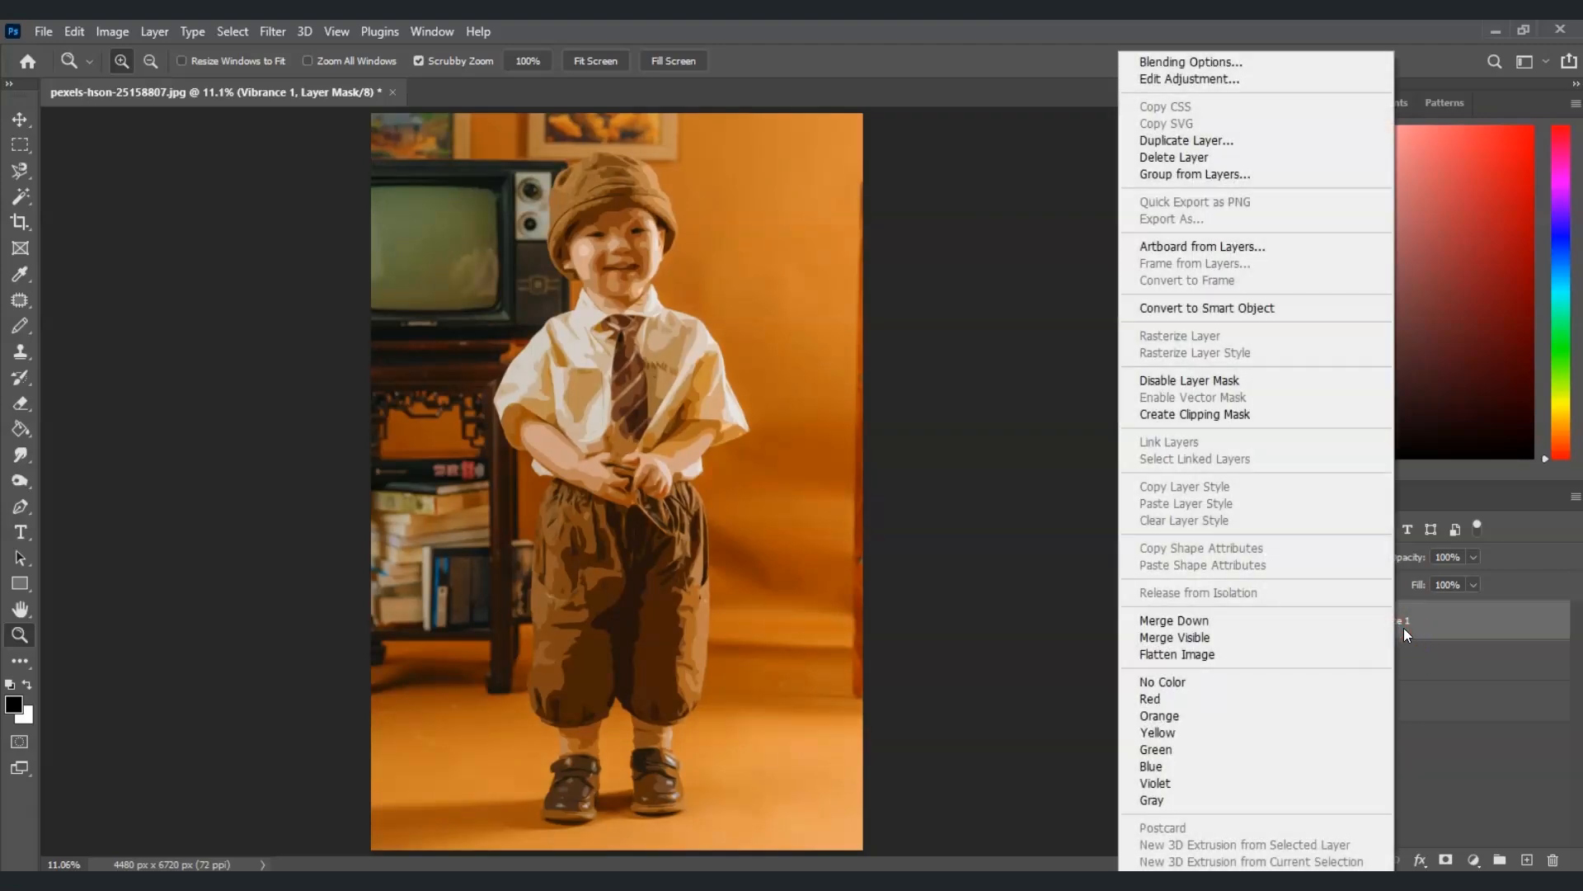
{"action": "left_click", "coordinate": [1280, 424]}
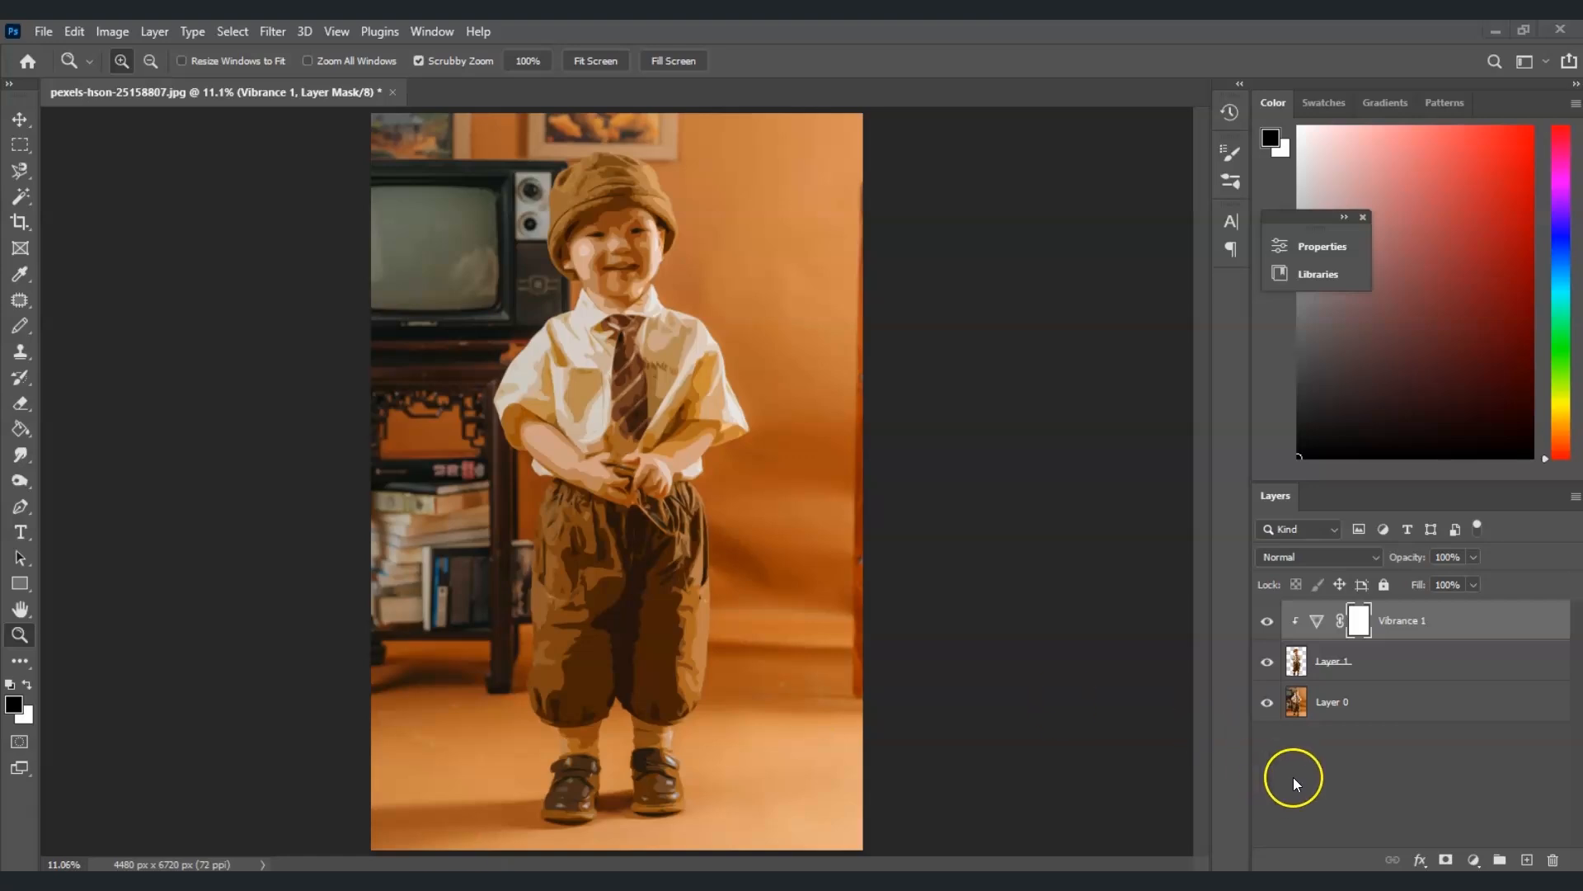
{"action": "left_click", "coordinate": [1356, 757]}
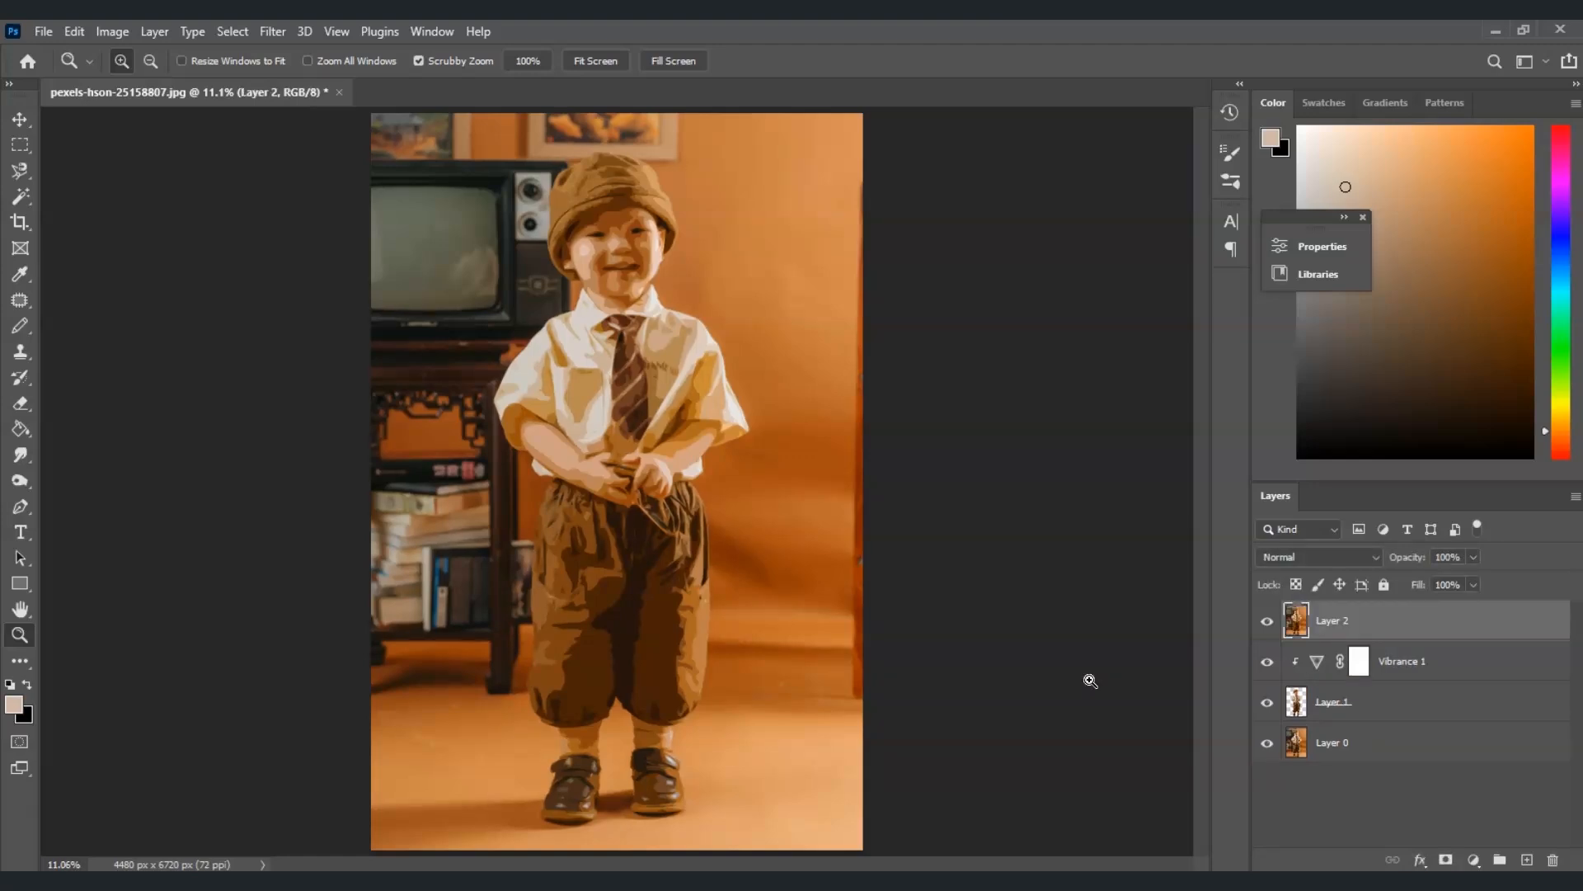
Stamp the visible layers into a new Layer 2 and hide all layers beneath it
{"action": "left_click", "coordinate": [1268, 660]}
{"action": "left_click", "coordinate": [1267, 703]}
{"action": "left_click", "coordinate": [1271, 746]}
{"action": "left_click", "coordinate": [1268, 620]}
{"action": "left_click", "coordinate": [1268, 620]}
{"action": "left_click", "coordinate": [1271, 657]}
{"action": "left_click", "coordinate": [1267, 704]}
{"action": "left_click", "coordinate": [1270, 743]}
{"action": "left_click", "coordinate": [1271, 711]}
{"action": "left_click", "coordinate": [1356, 629]}
Duplicate Layer 2 into a new document named Filtered layer
{"action": "left_click", "coordinate": [1573, 500]}
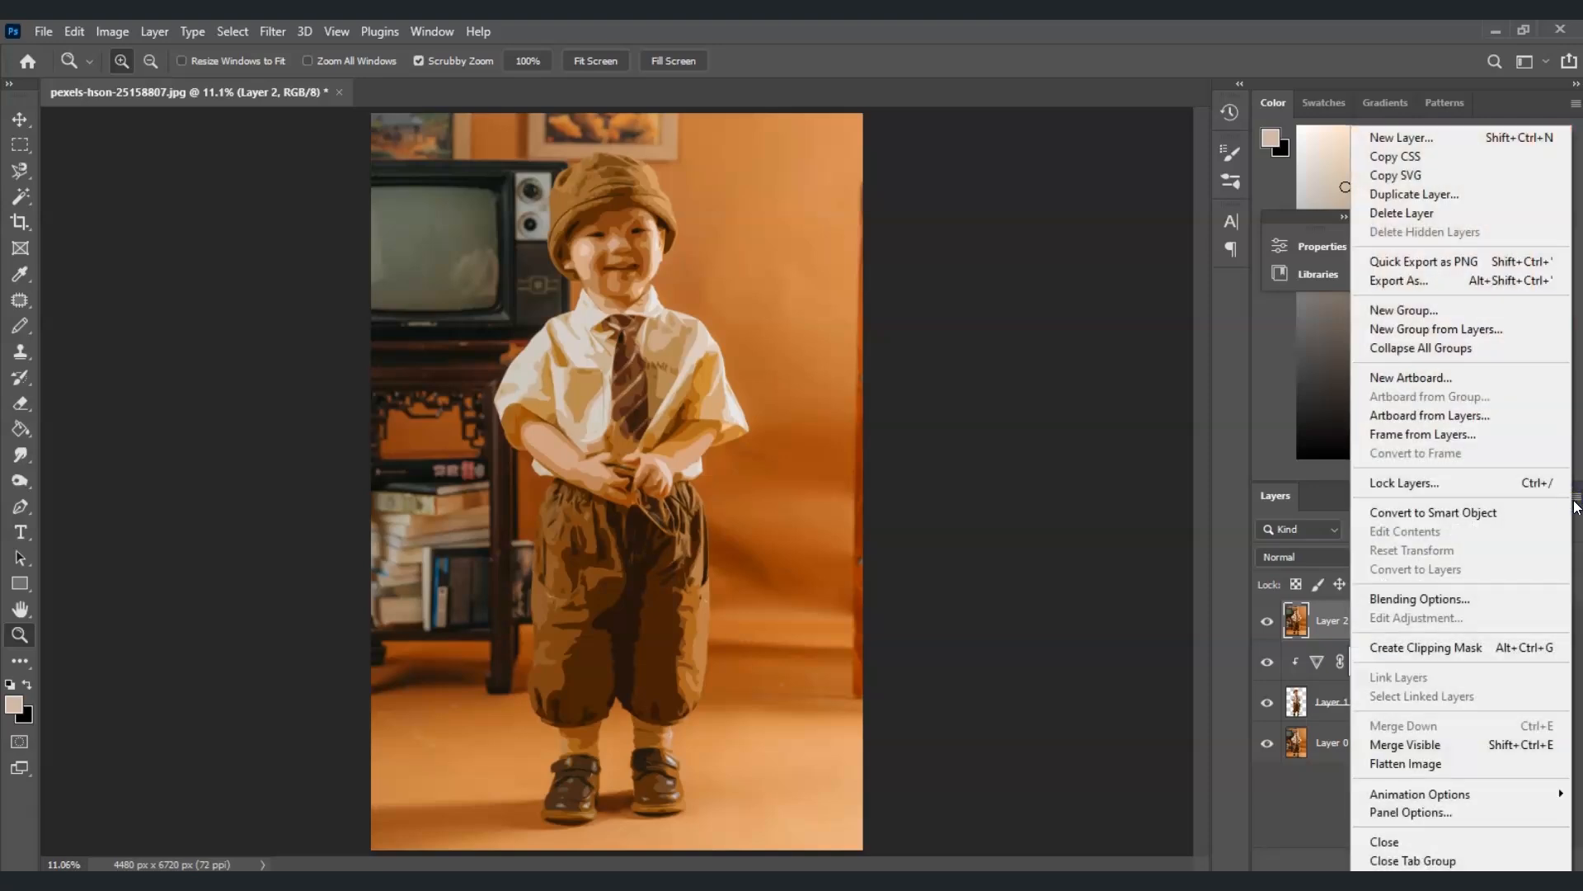
{"action": "left_click", "coordinate": [1430, 198]}
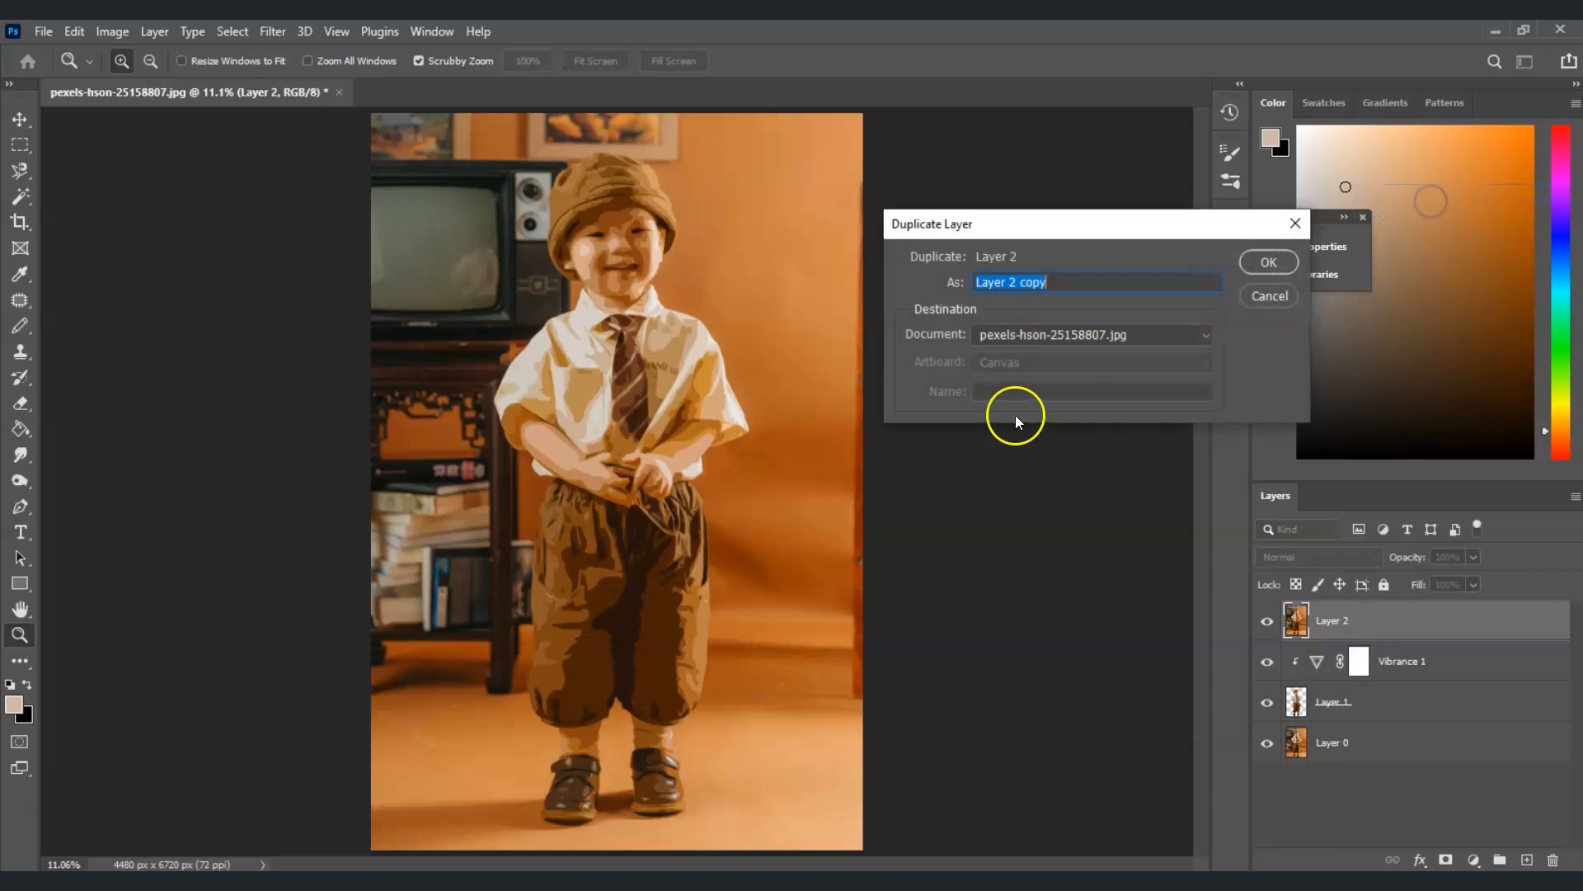
{"action": "left_click_drag", "start_coordinate": [1080, 233], "coordinate": [1037, 272]}
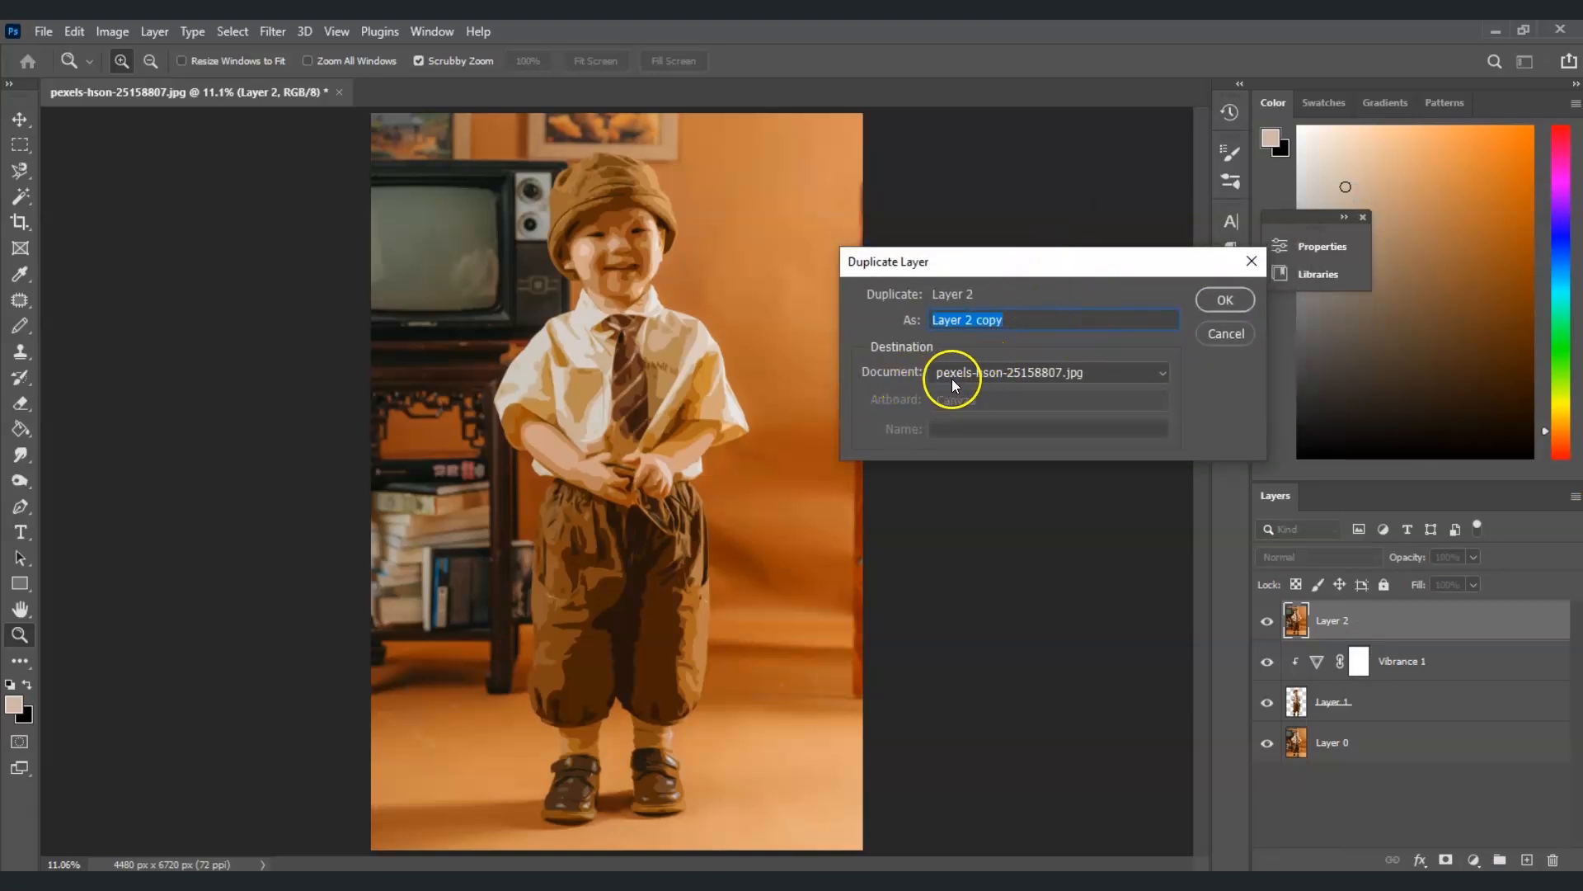
{"action": "left_click", "coordinate": [1159, 373]}
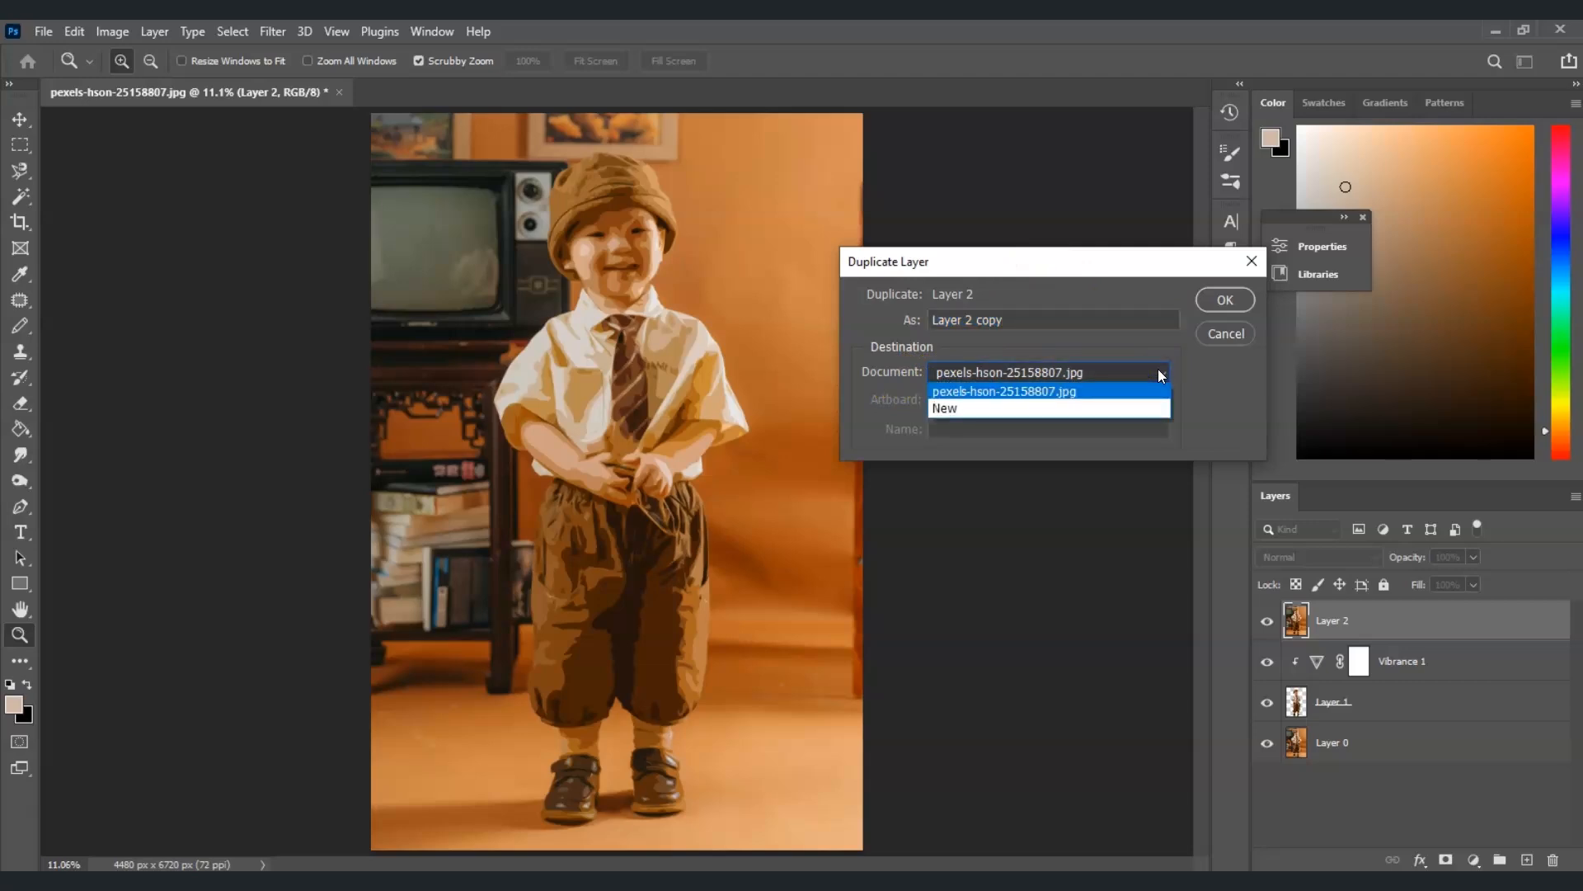
{"action": "left_click", "coordinate": [1122, 407]}
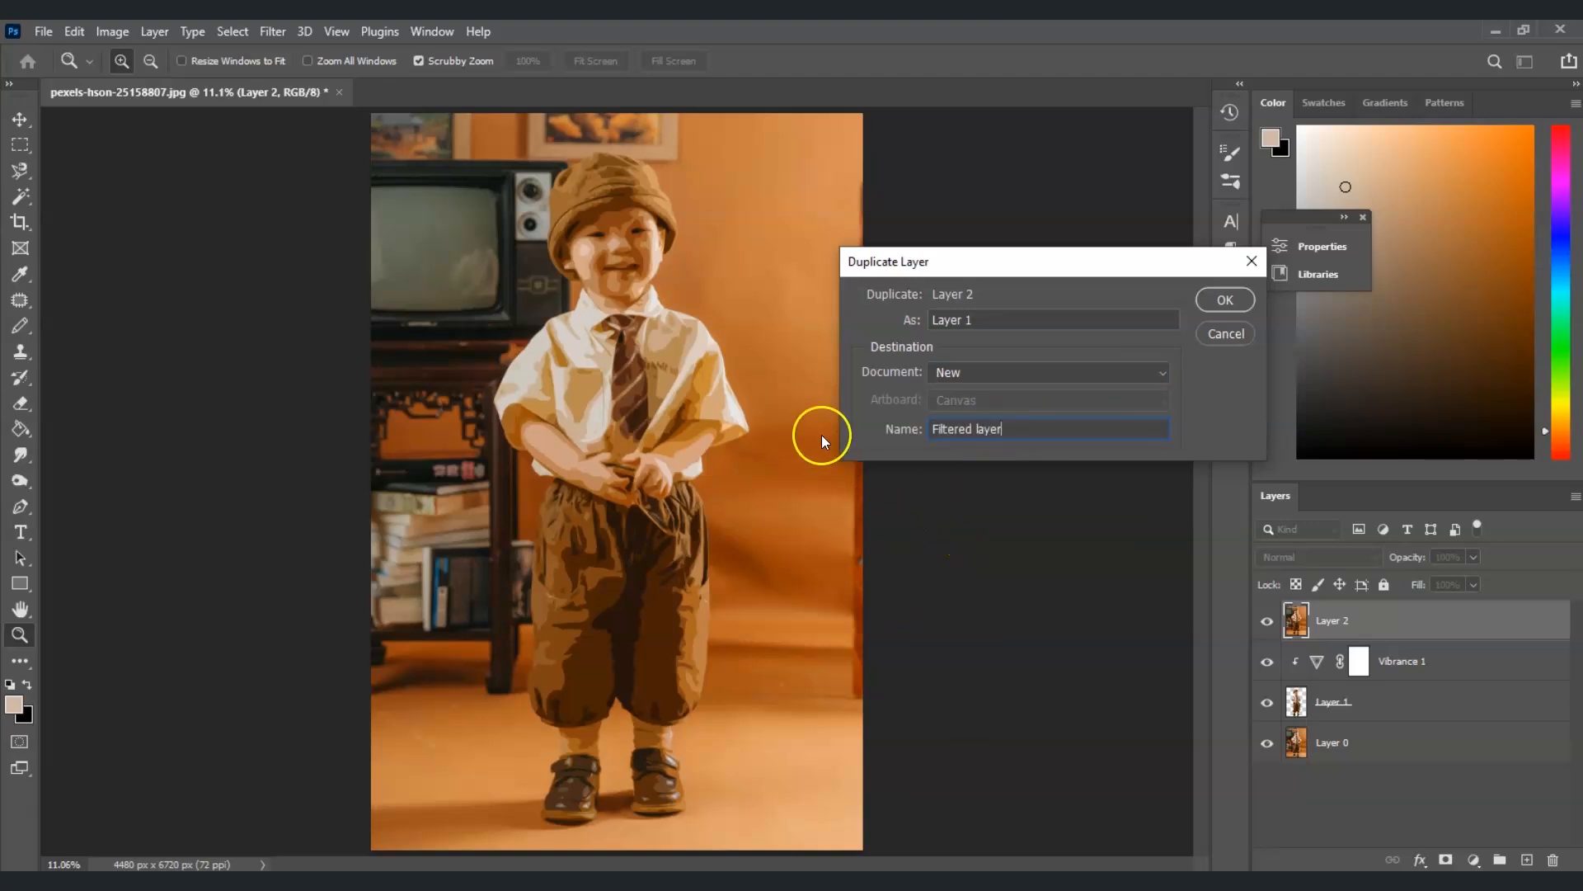
{"action": "left_click", "coordinate": [1214, 306]}
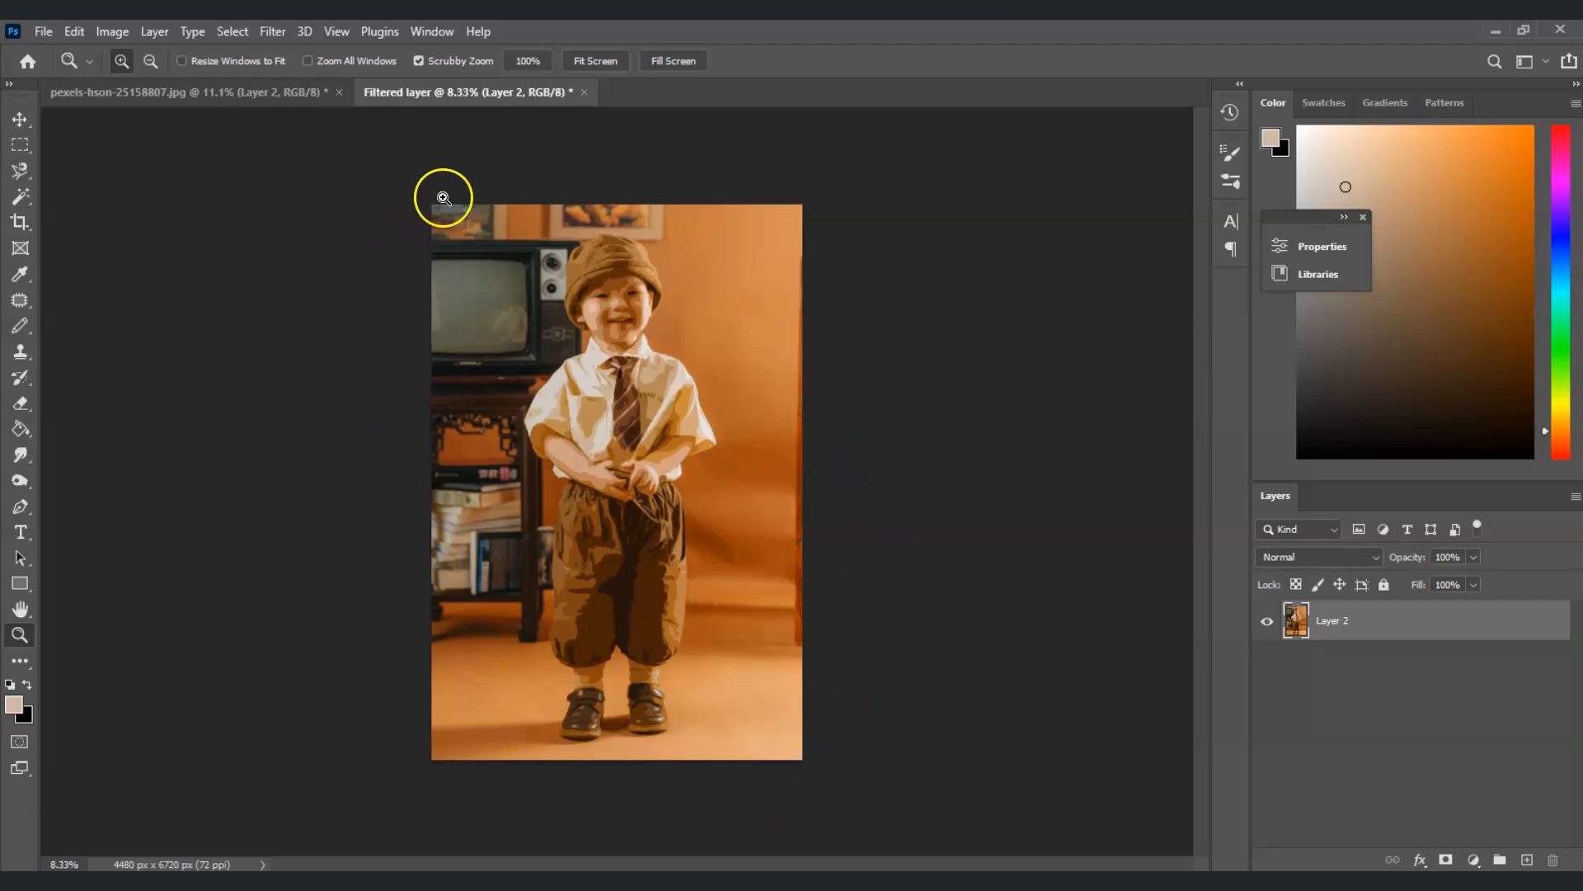
Switch to the Filtered layer document and fit it to the screen
{"action": "left_click", "coordinate": [155, 90]}
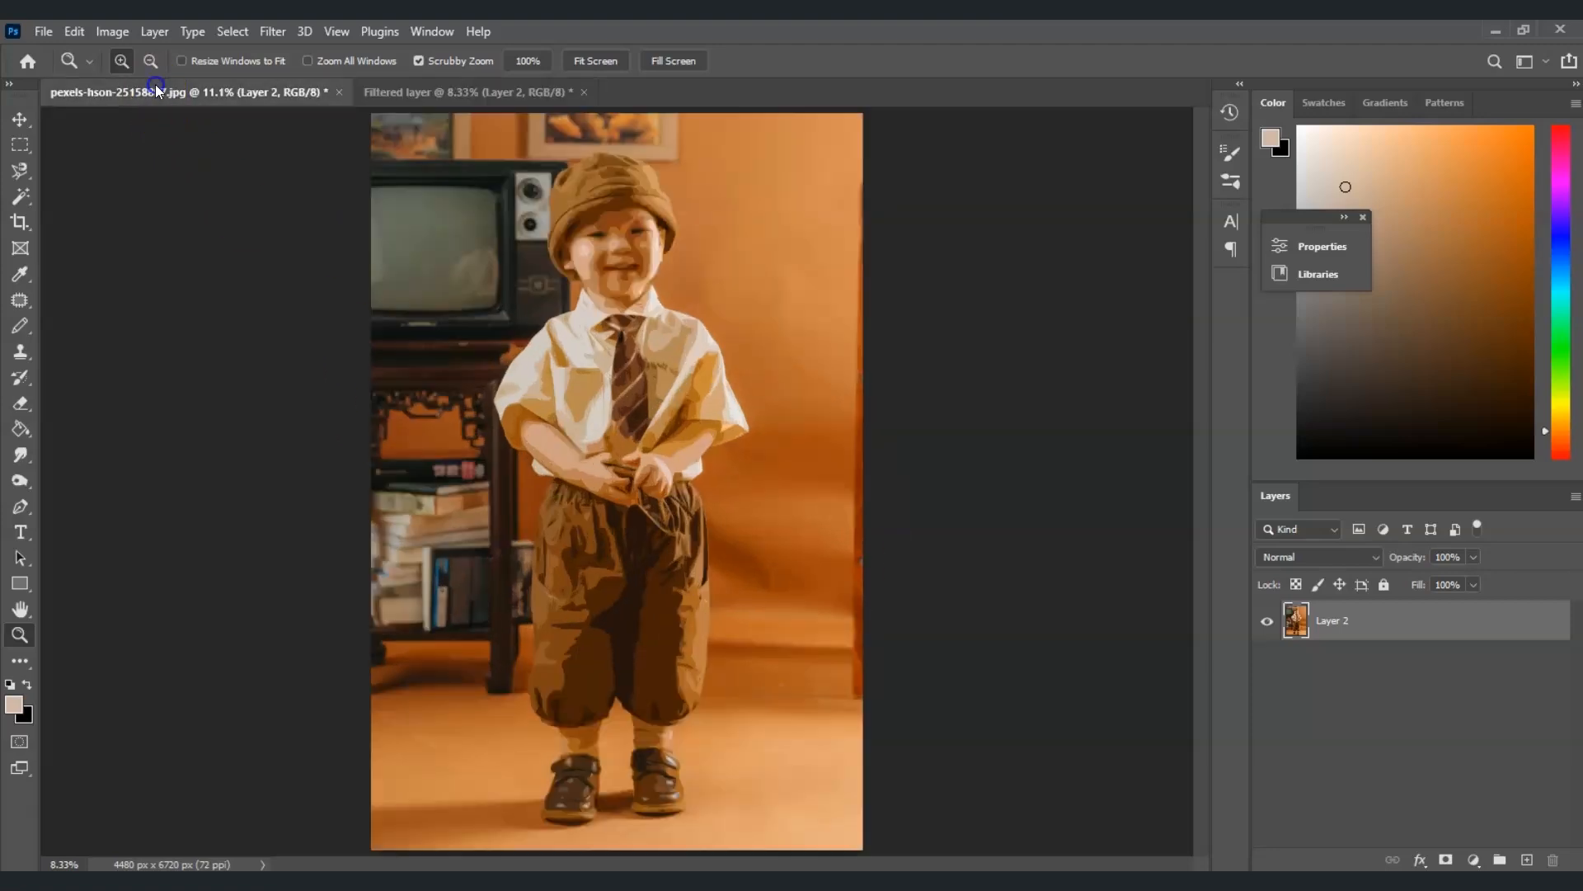
{"action": "left_click", "coordinate": [495, 92]}
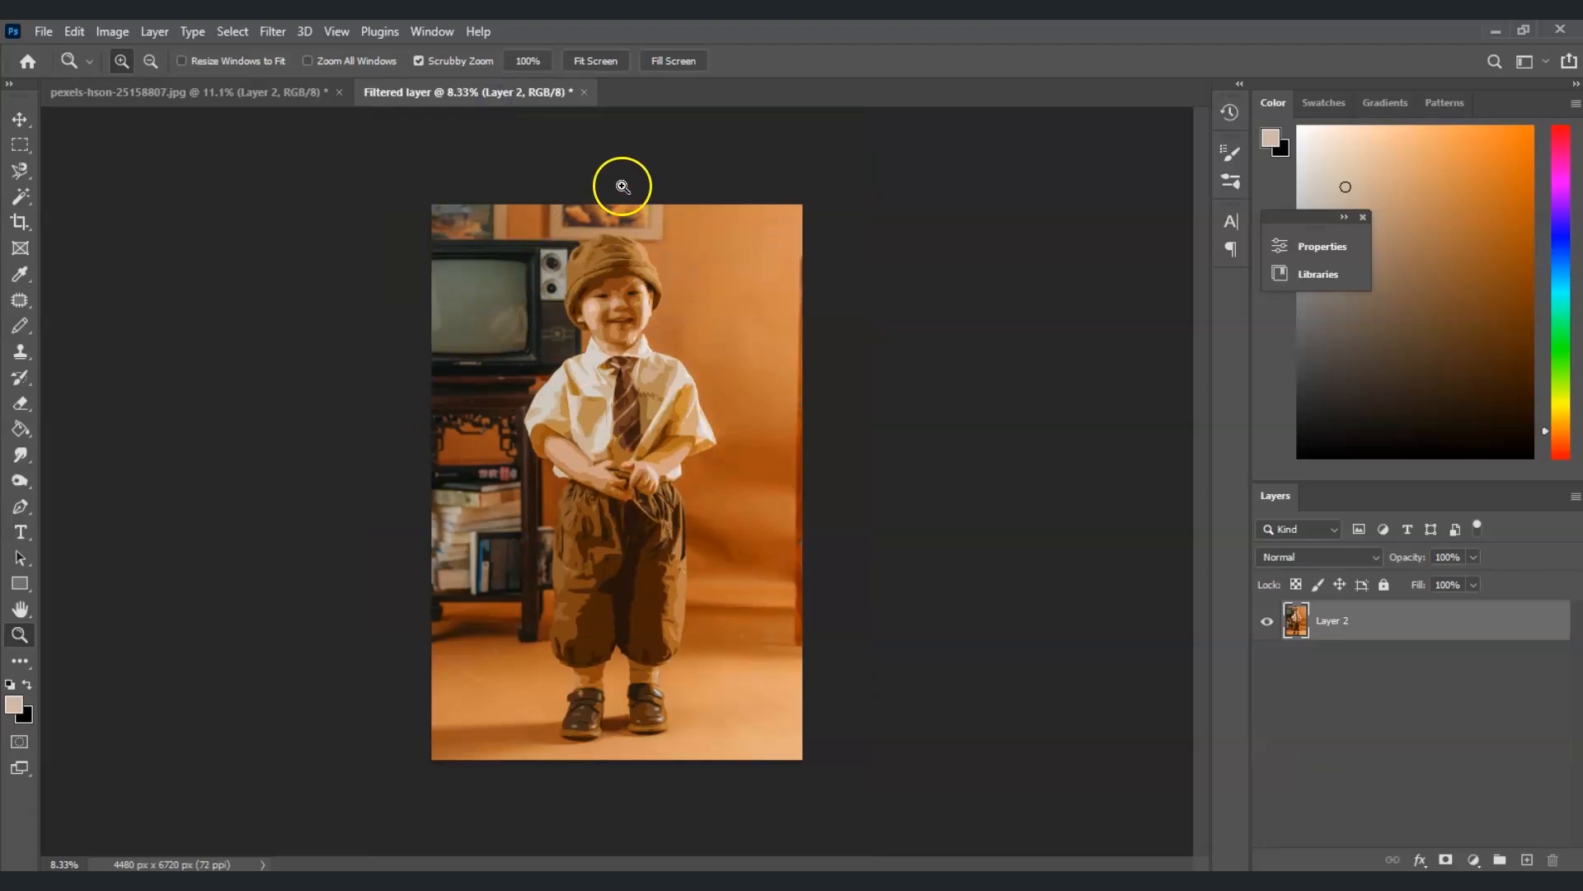
{"action": "left_click", "coordinate": [596, 61]}
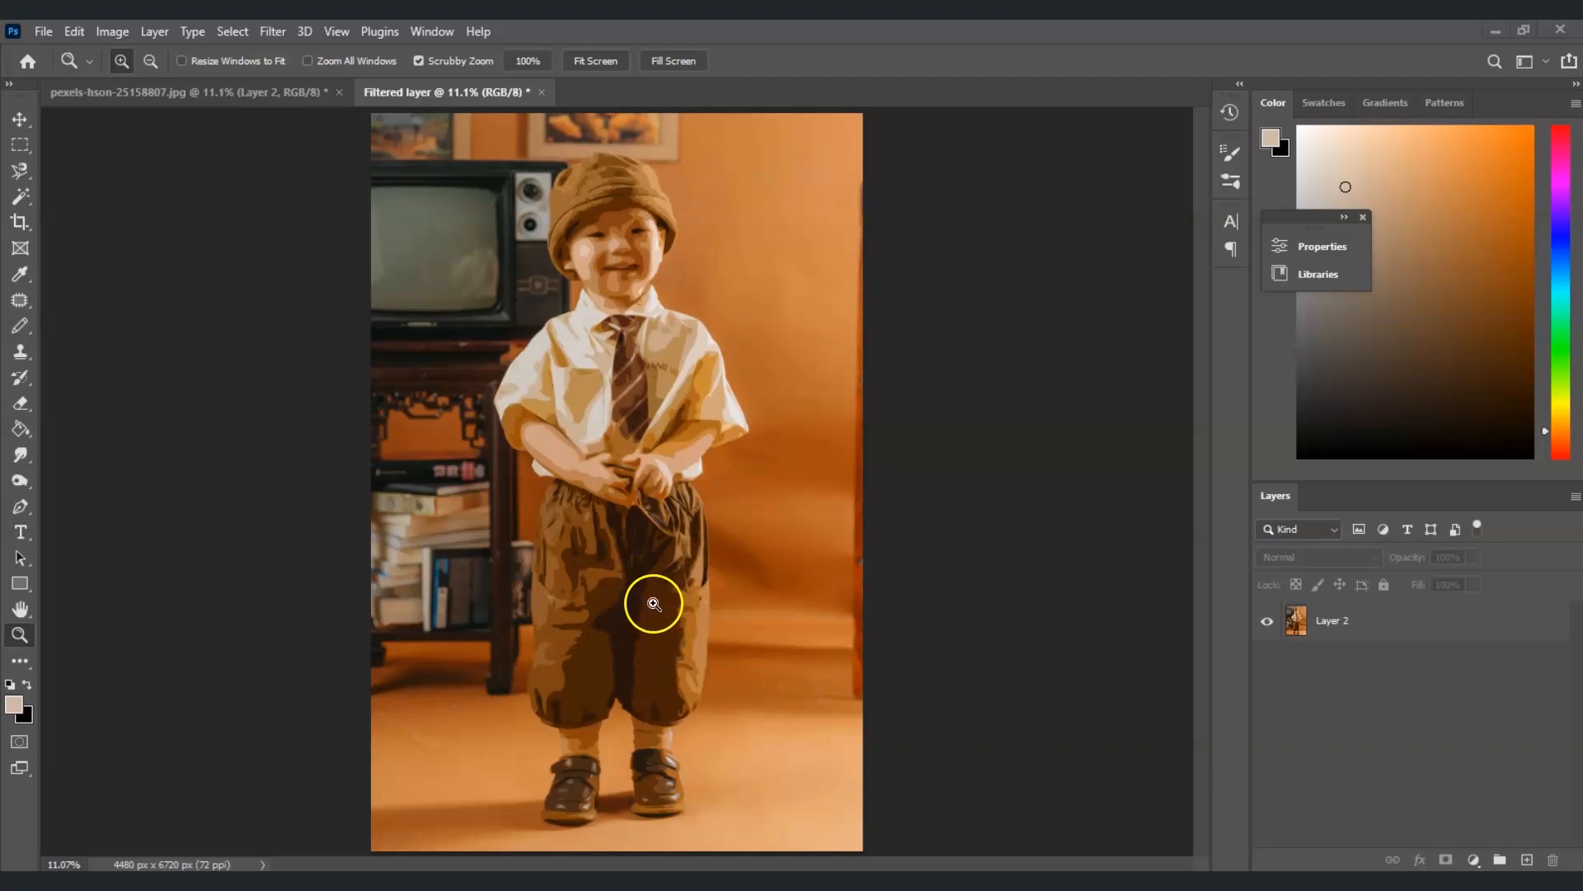
Select the subject on Layer 2 of the new document
{"action": "left_click", "coordinate": [1357, 635]}
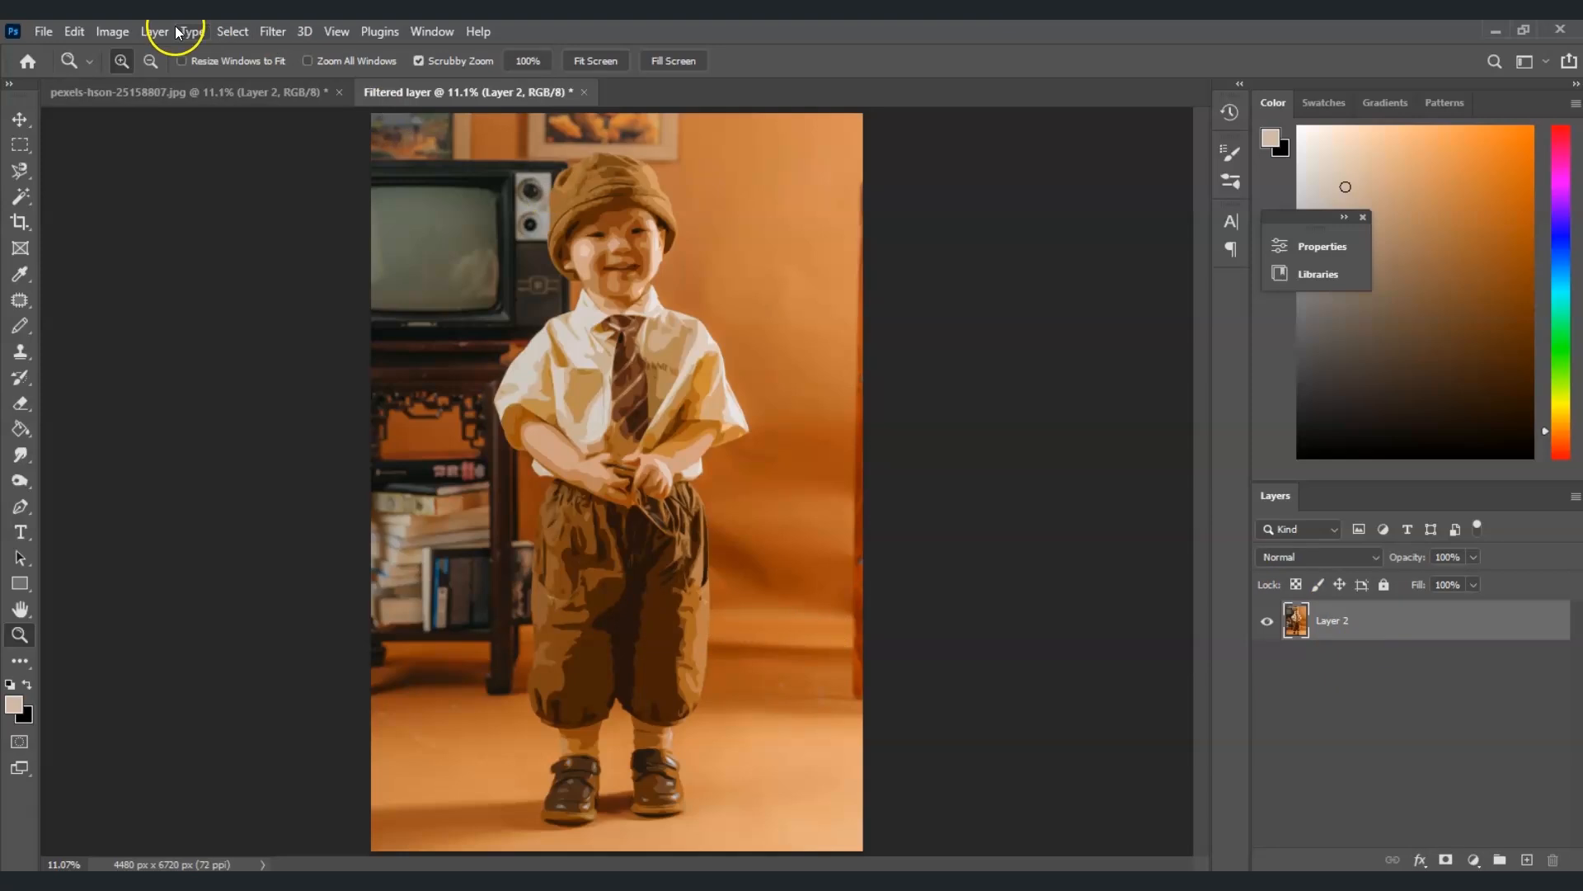
{"action": "left_click", "coordinate": [233, 31]}
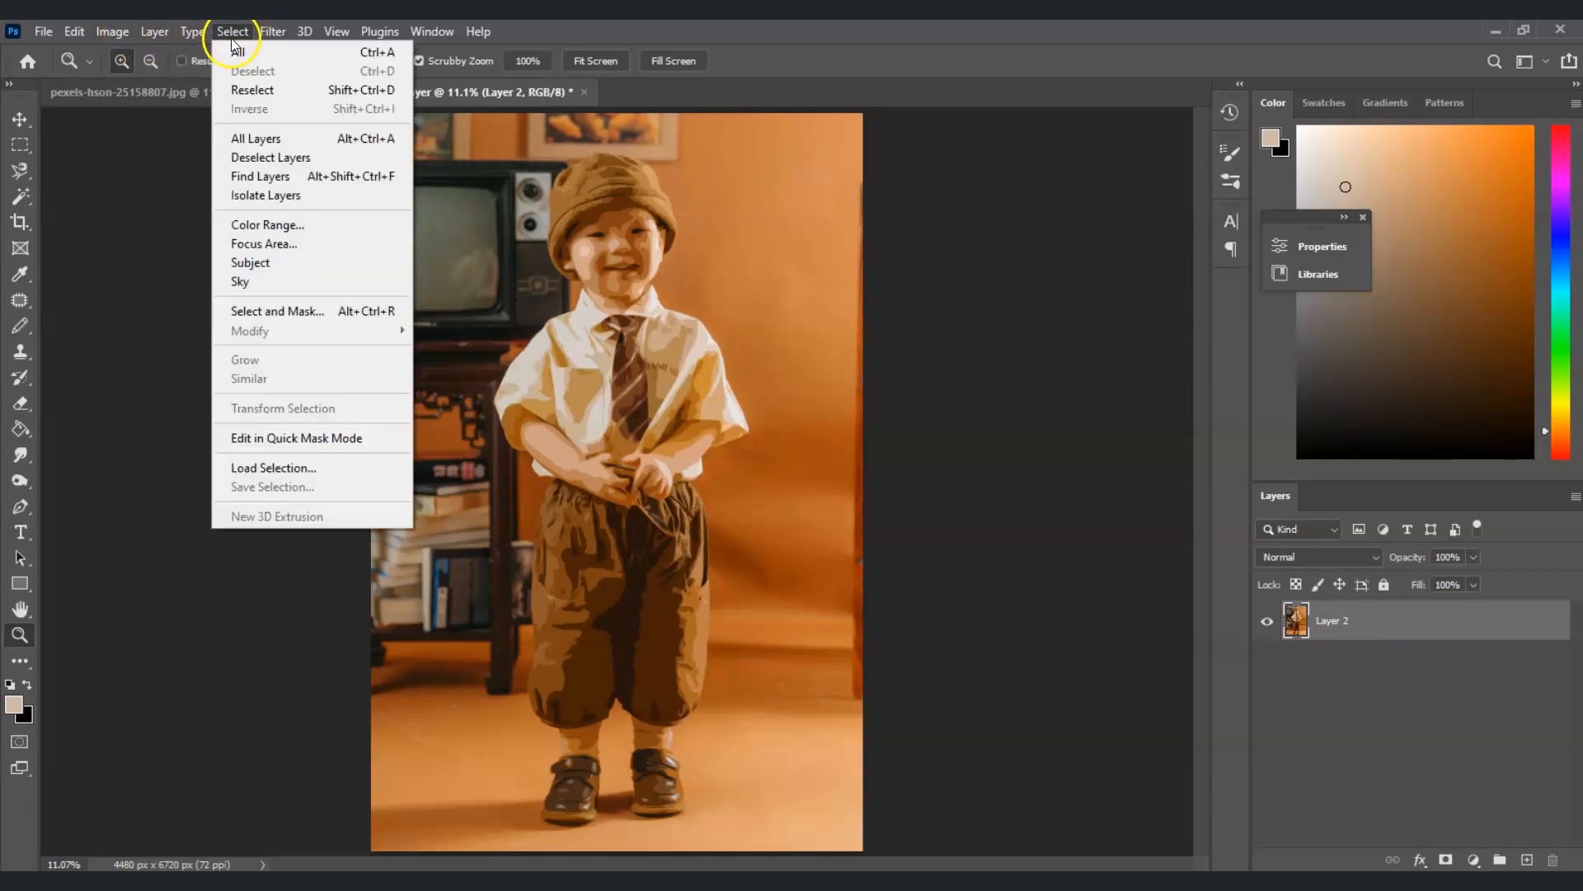
{"action": "left_click", "coordinate": [326, 262]}
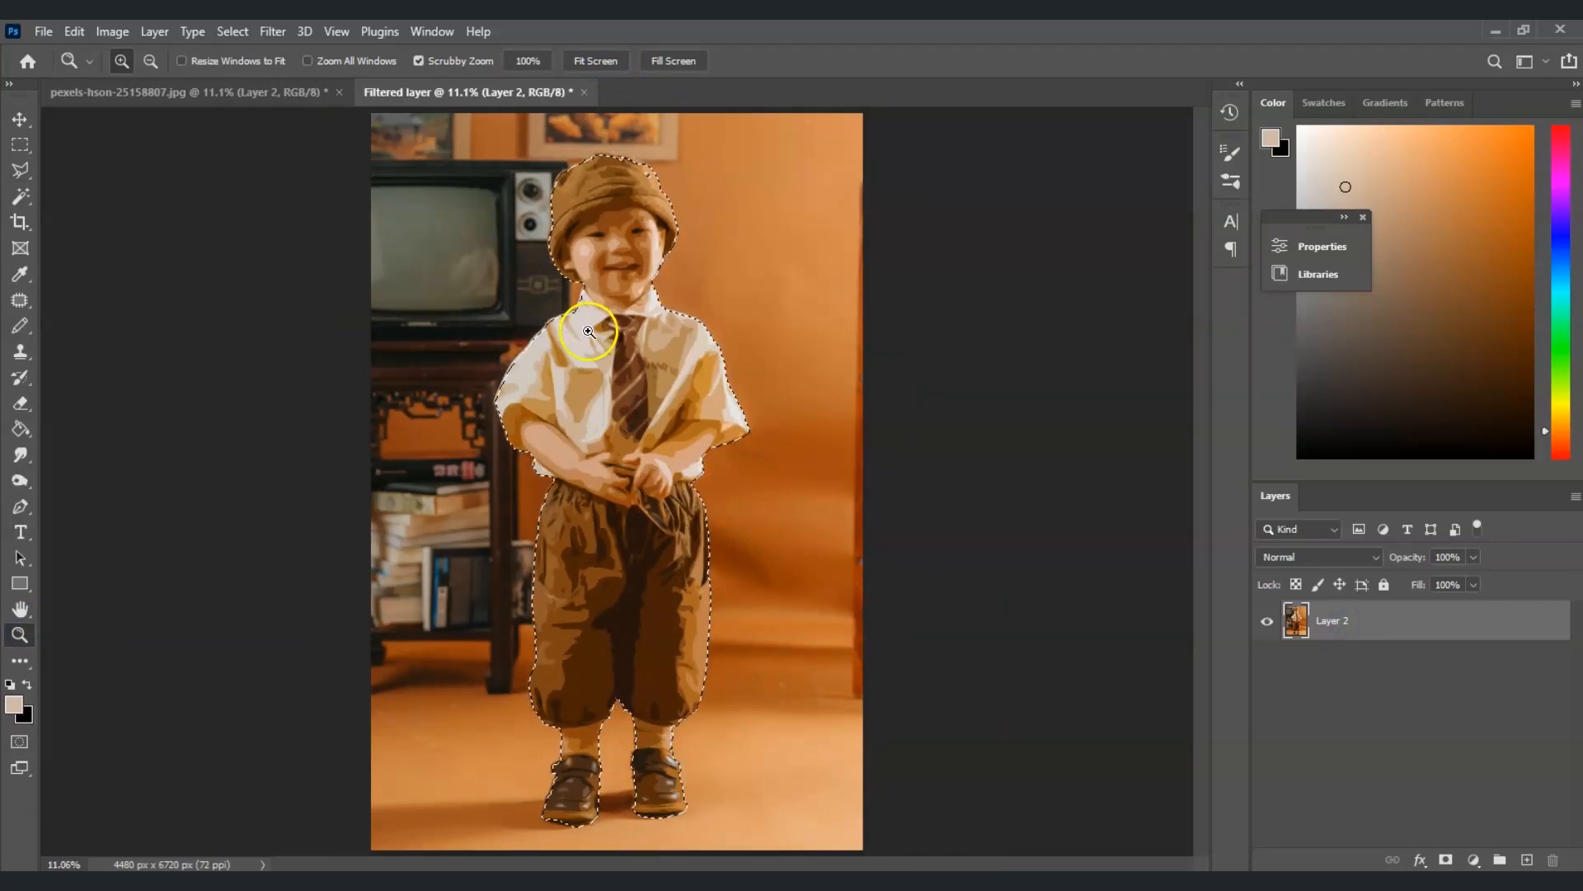
Add a layer mask from the subject selection to hide the background of Layer 2
{"action": "left_click", "coordinate": [1445, 859]}
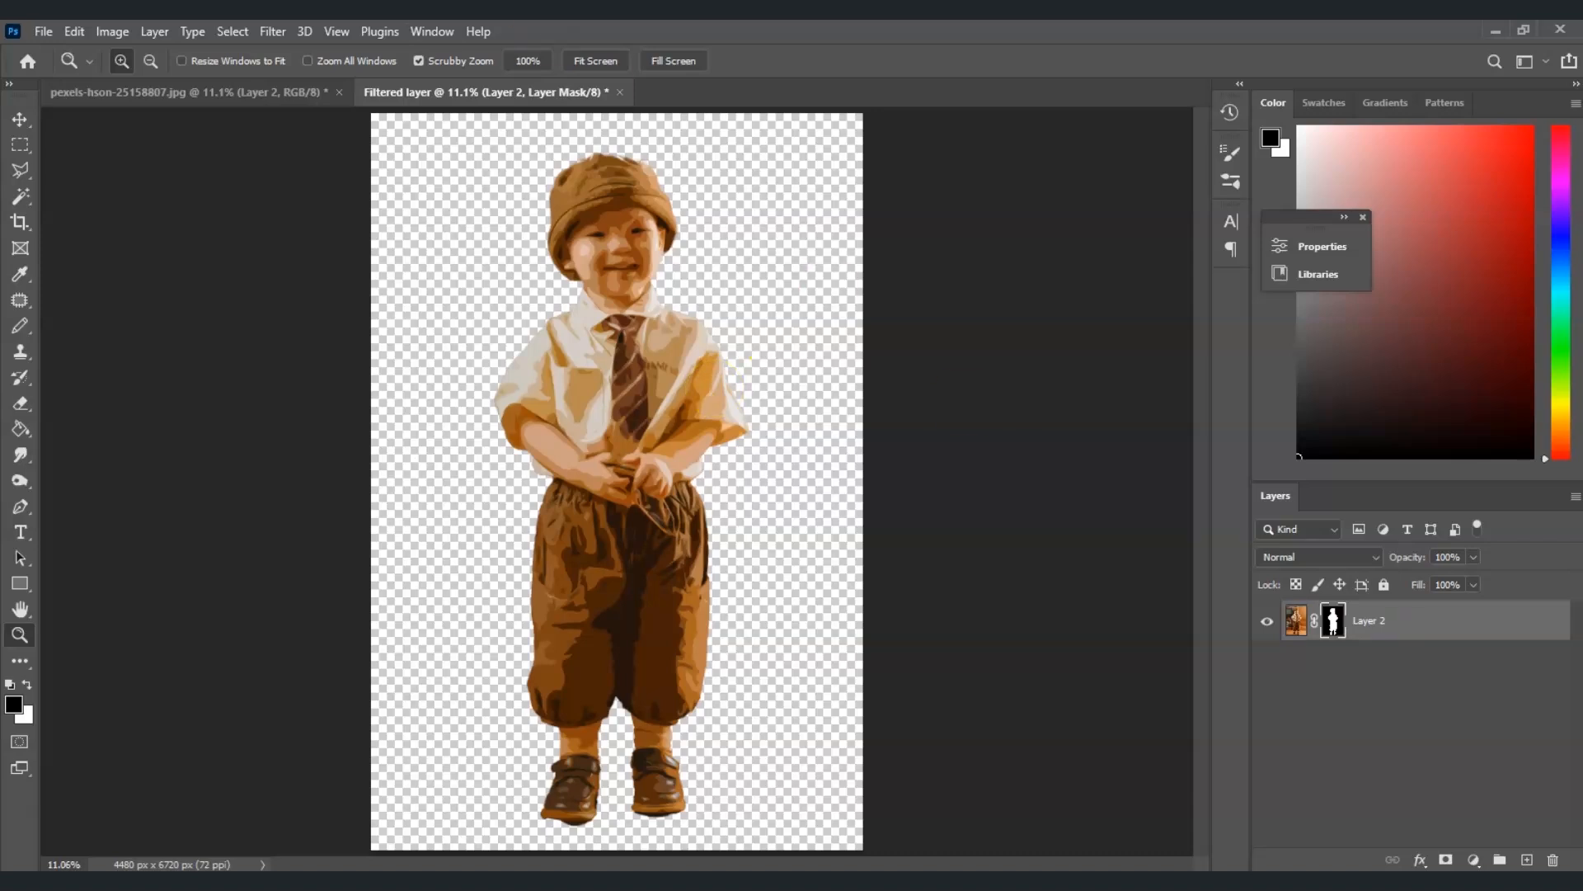
Resize the image to a resolution of 4 pixels/inch with Nearest Neighbor (hard edges) resampling
{"action": "left_click", "coordinate": [113, 33]}
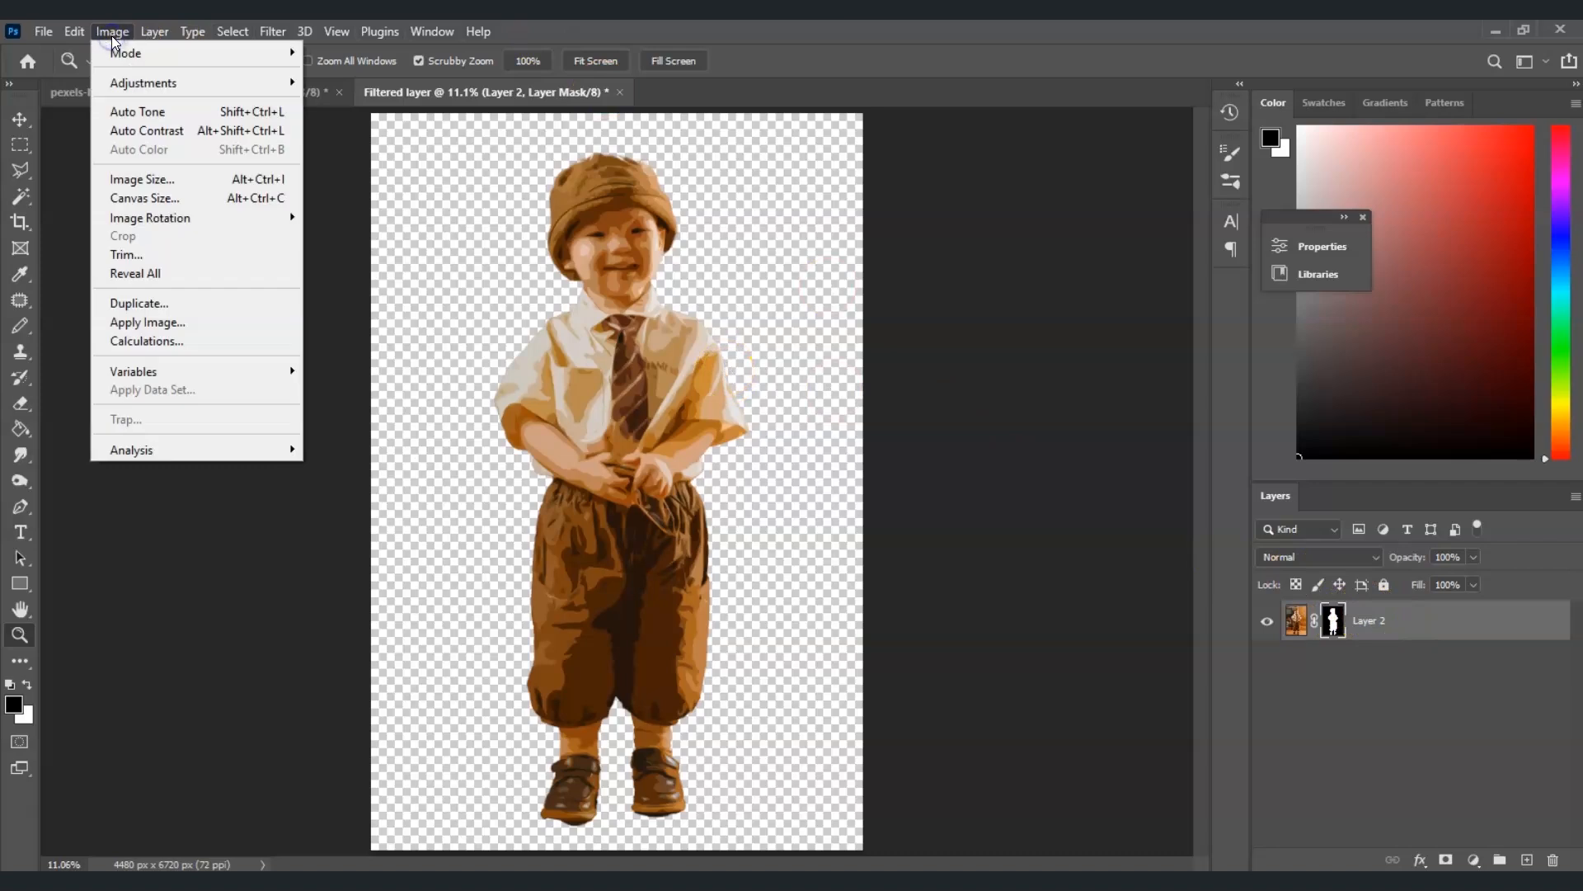
{"action": "left_click", "coordinate": [189, 179]}
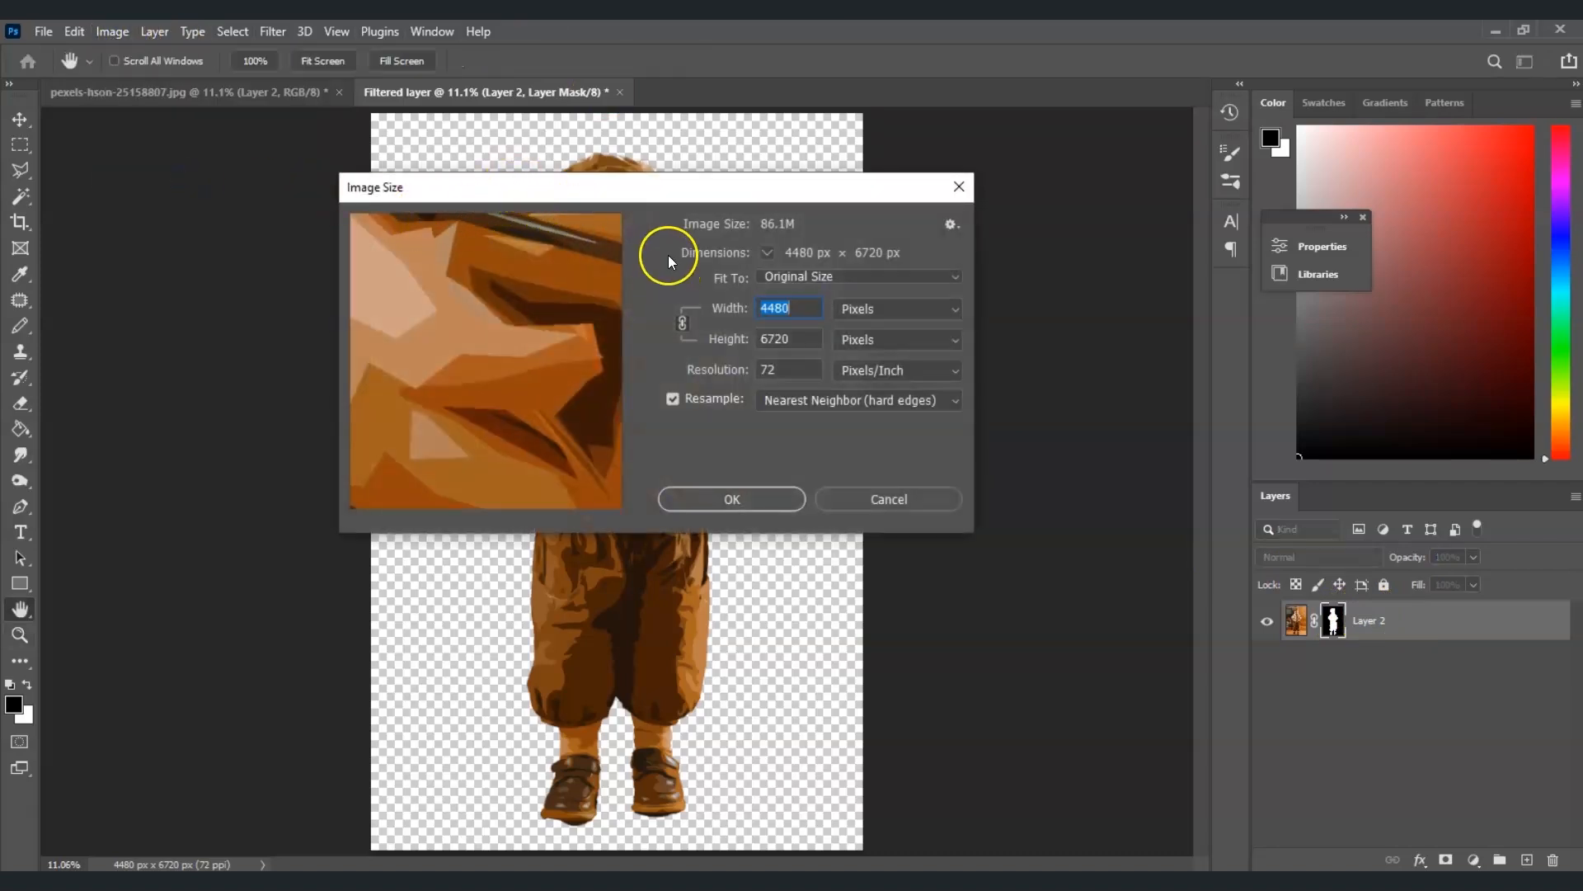
{"action": "left_click", "coordinate": [740, 372]}
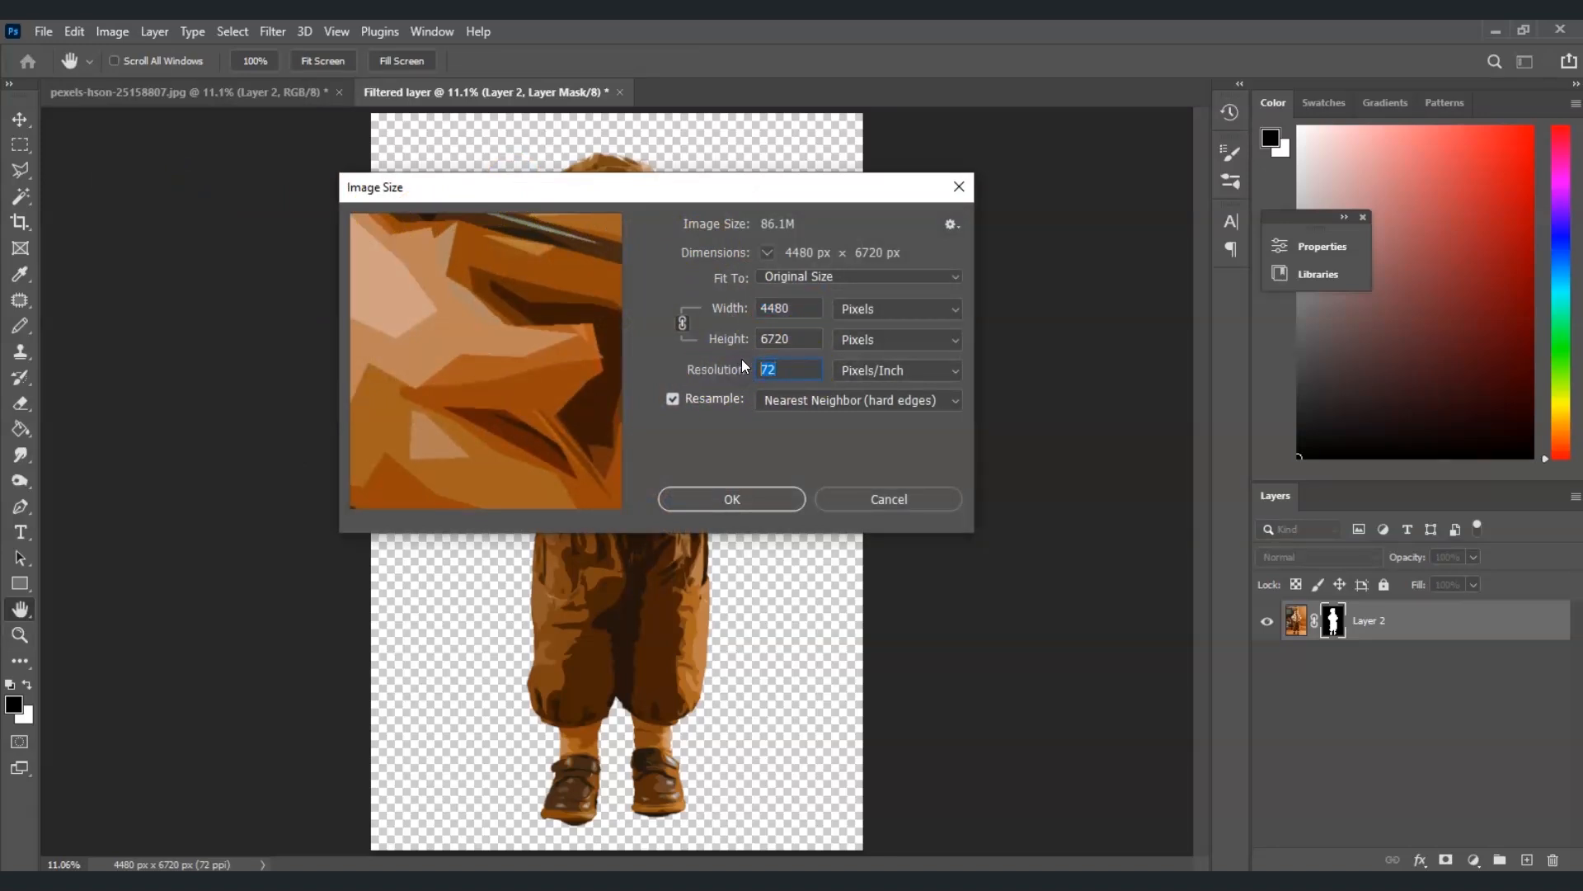
{"action": "type", "text": "4"}
{"action": "left_click", "coordinate": [884, 371]}
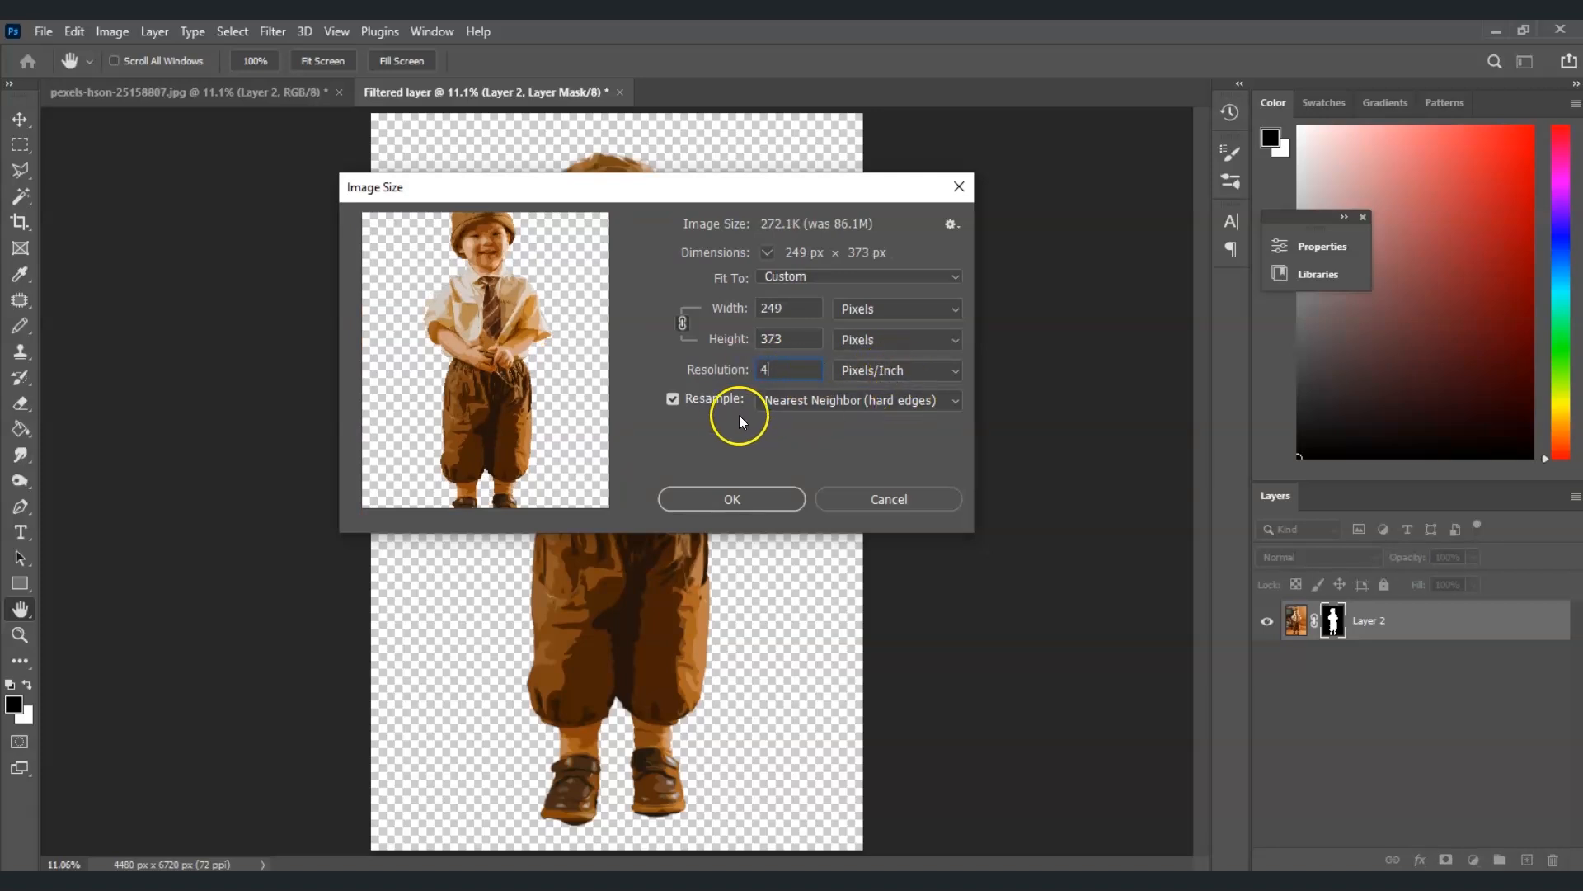
{"action": "left_click", "coordinate": [949, 402]}
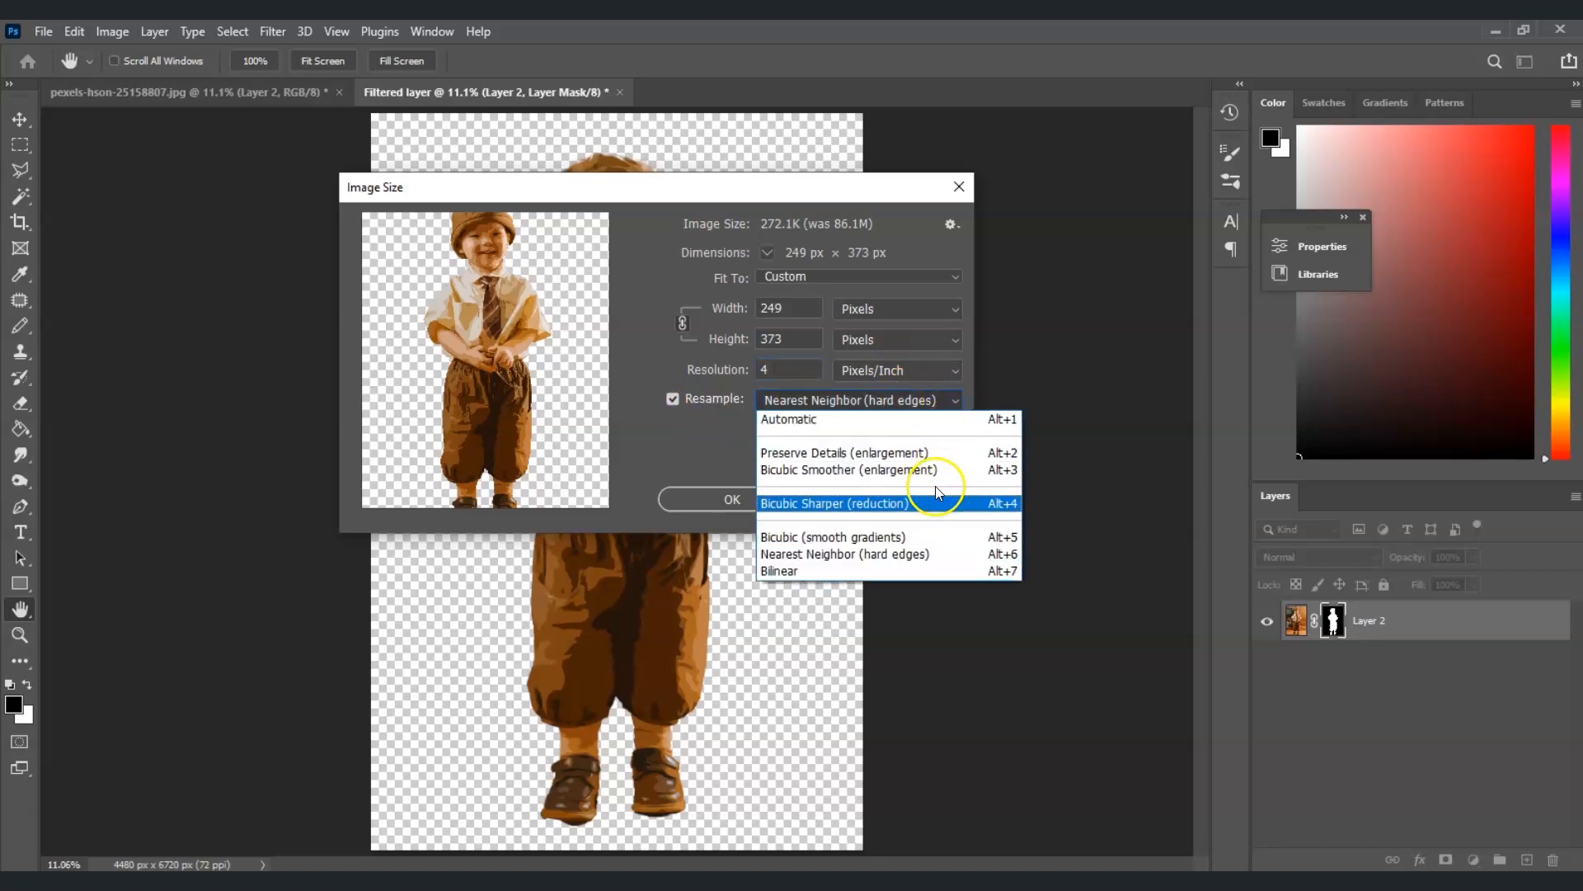
{"action": "left_click", "coordinate": [931, 565]}
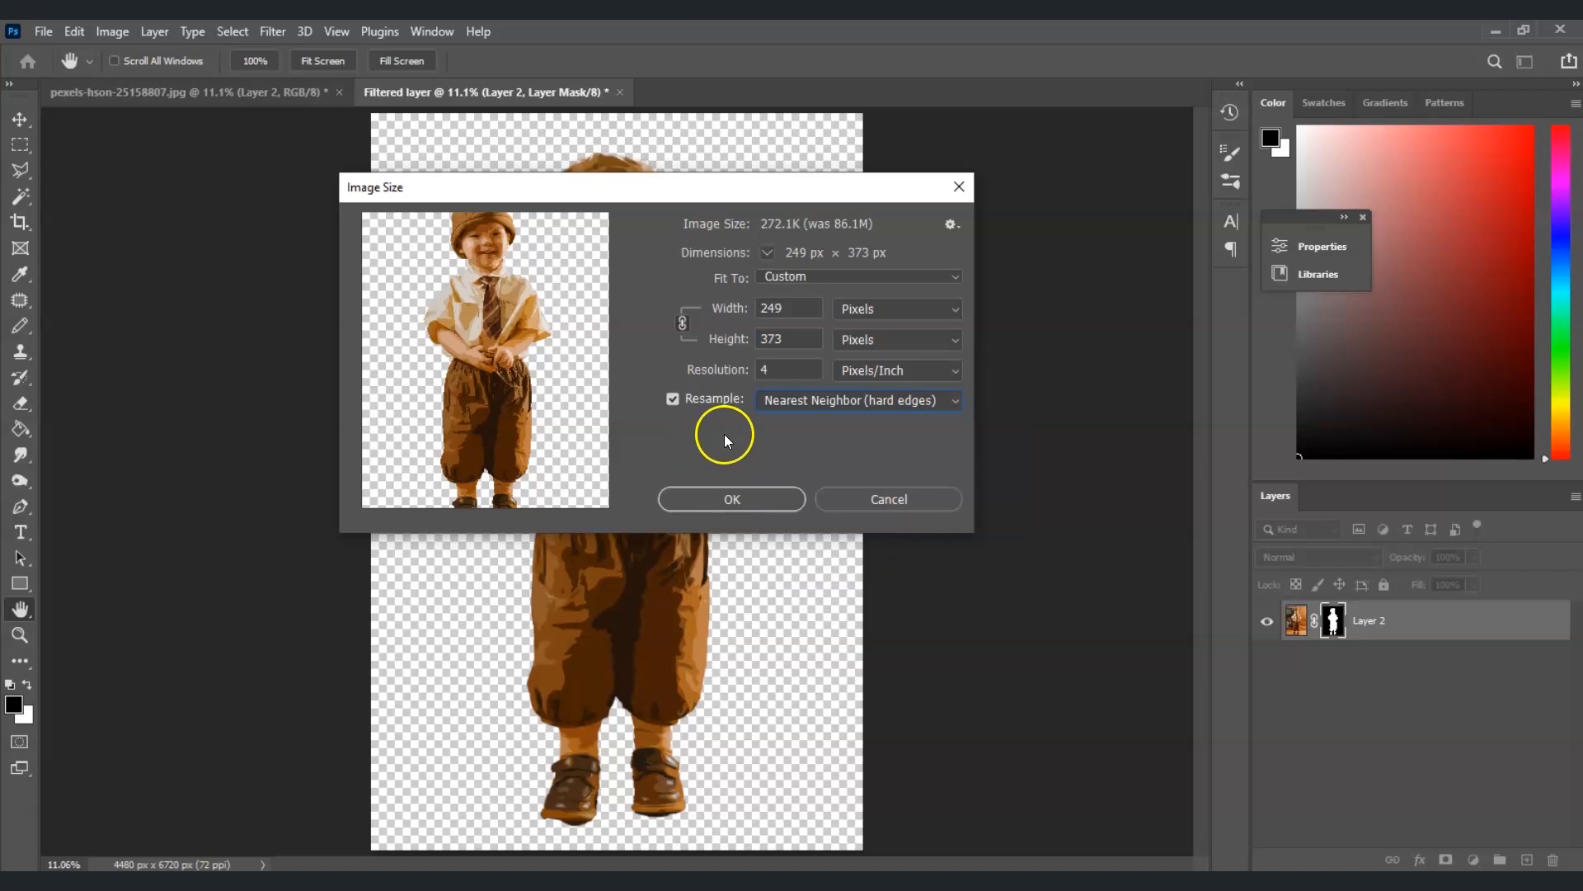
{"action": "left_click", "coordinate": [755, 490]}
Zoom in to inspect the pixelated figure up close, then fit it back to the screen
{"action": "key", "text": "z"}
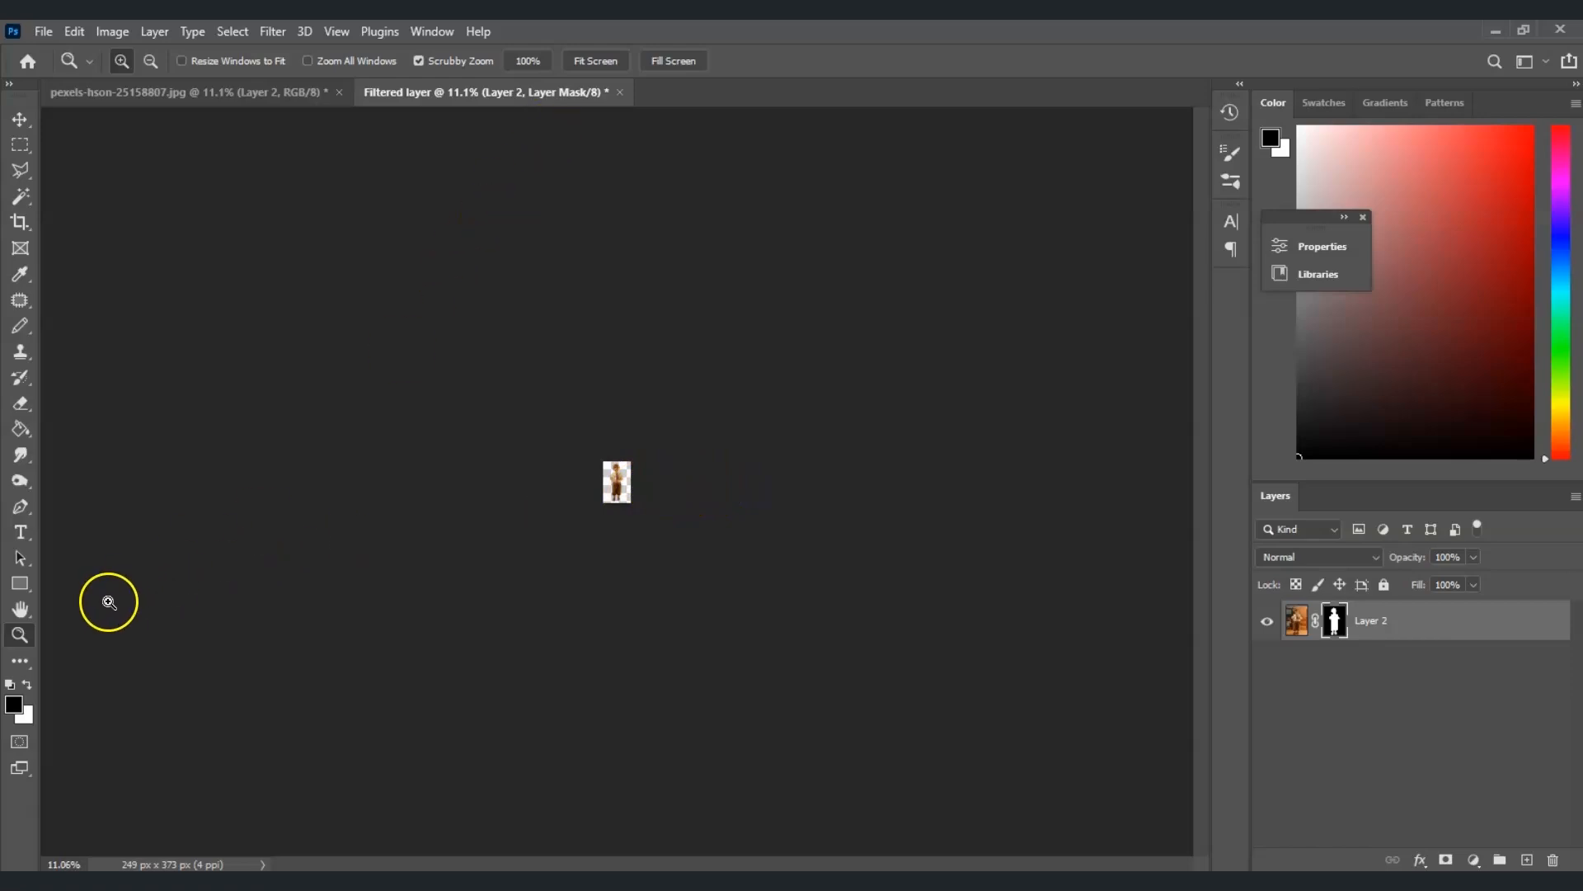
{"action": "left_click", "coordinate": [607, 62]}
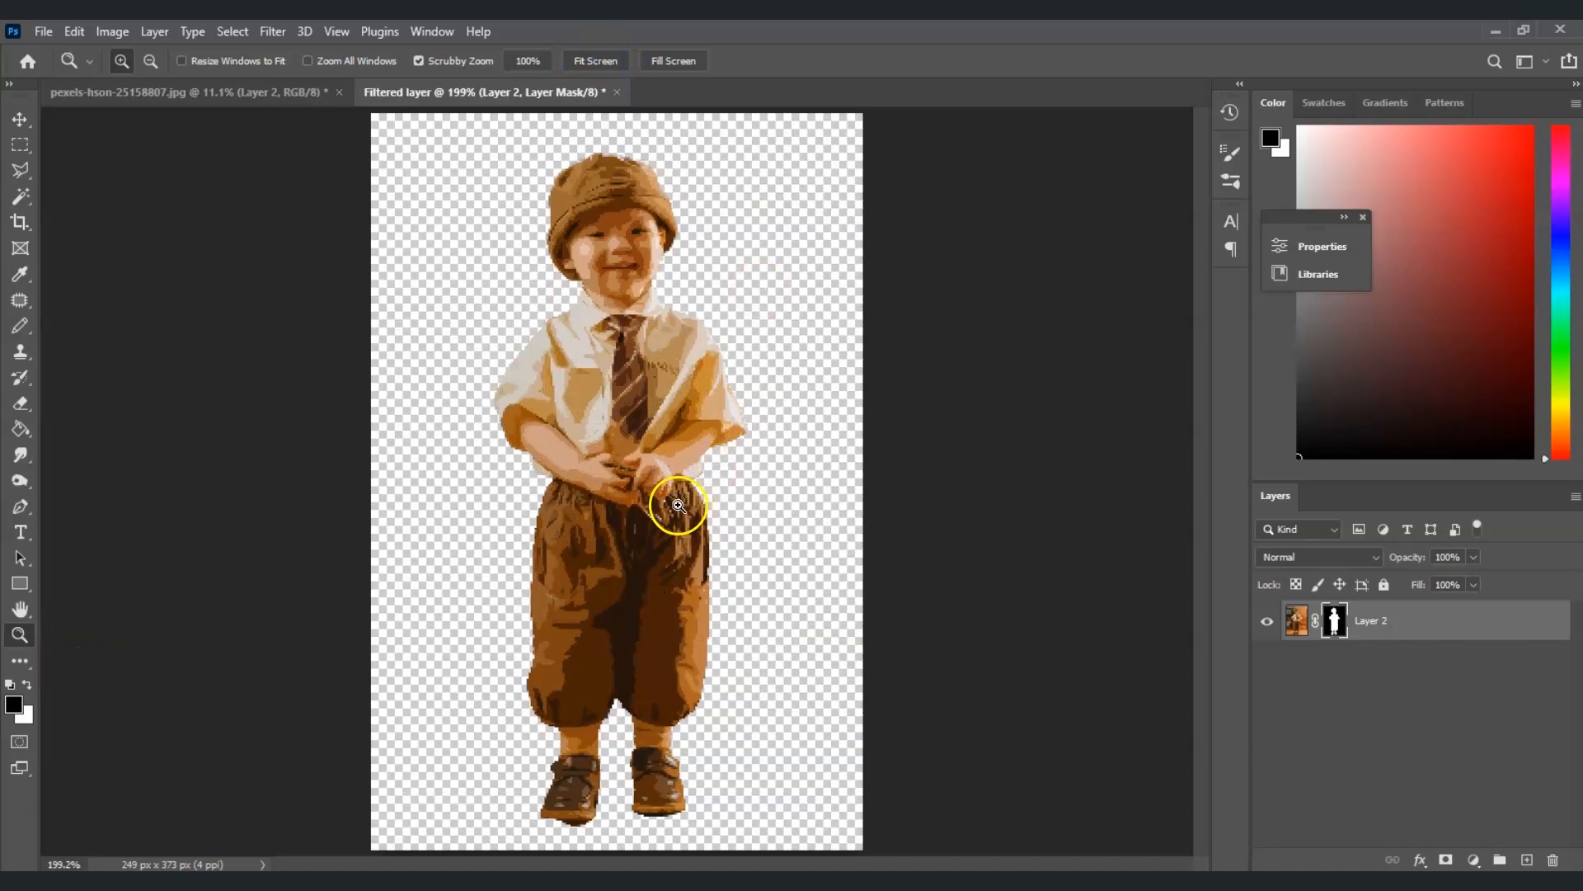
{"action": "left_click", "coordinate": [635, 435]}
{"action": "left_click", "coordinate": [636, 436]}
{"action": "left_click", "coordinate": [883, 425]}
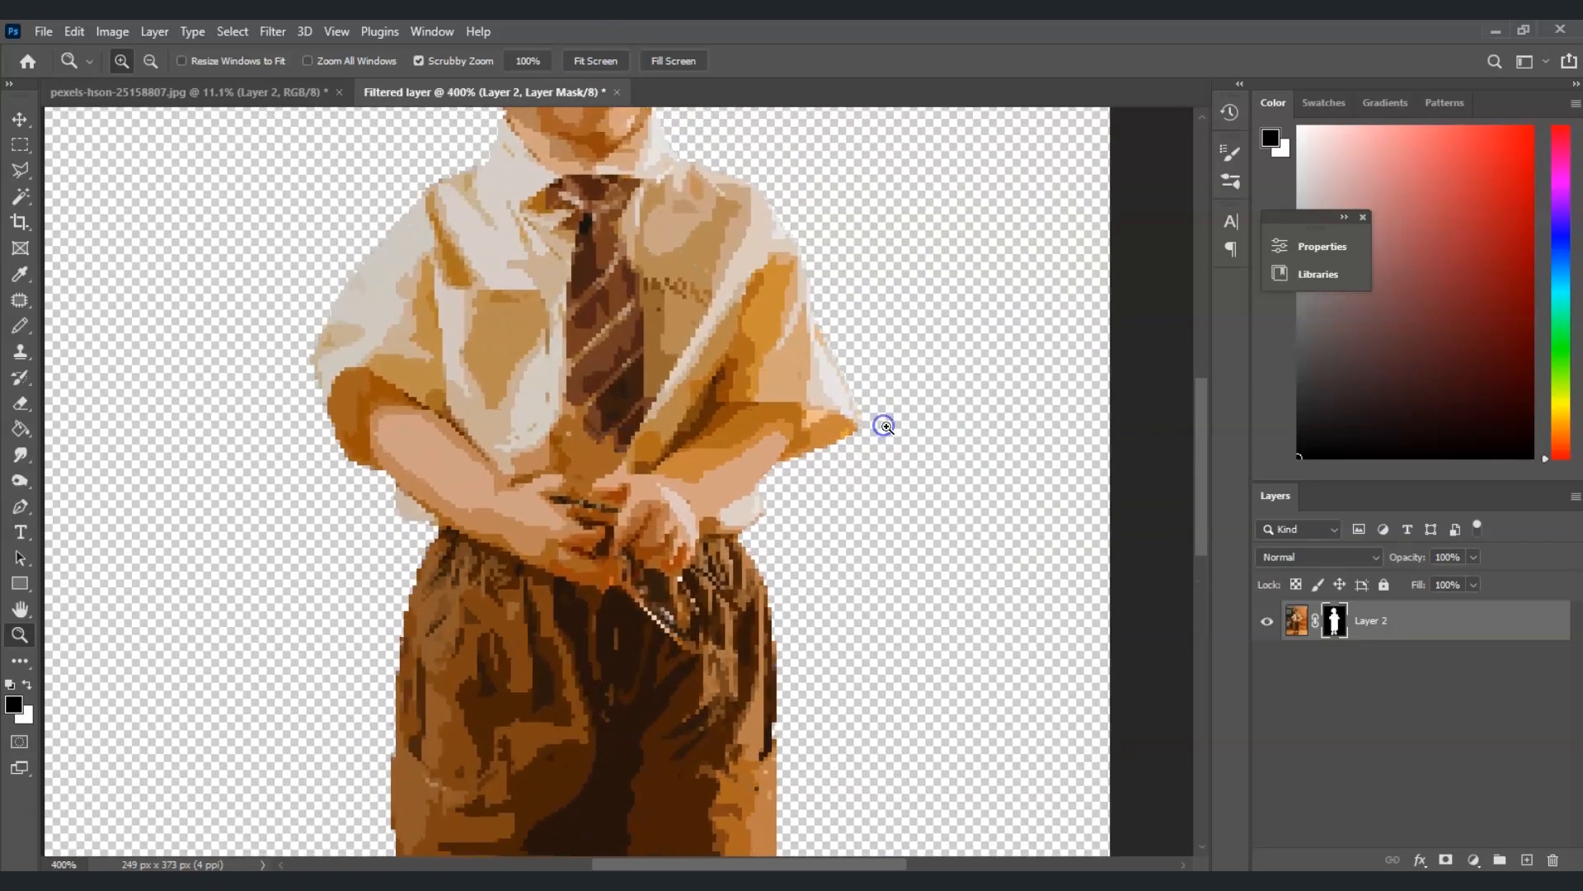
{"action": "scroll", "coordinate": [1174, 403], "scroll_direction": "up", "scroll_amount": 10}
{"action": "left_click", "coordinate": [1174, 388]}
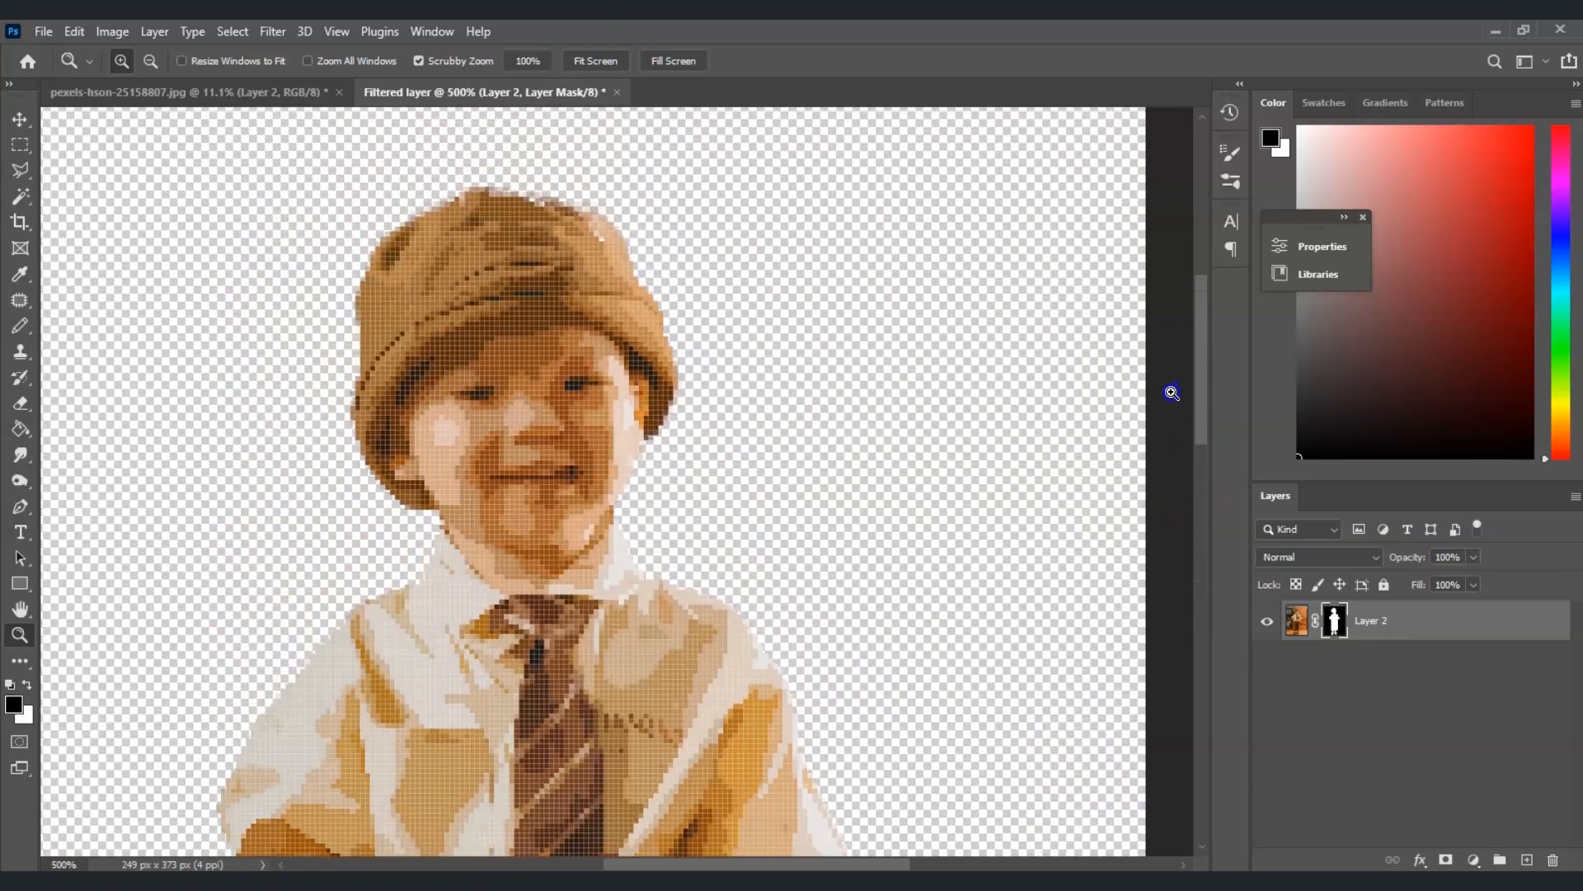
{"action": "left_click_drag", "start_coordinate": [1198, 398], "coordinate": [1107, 673]}
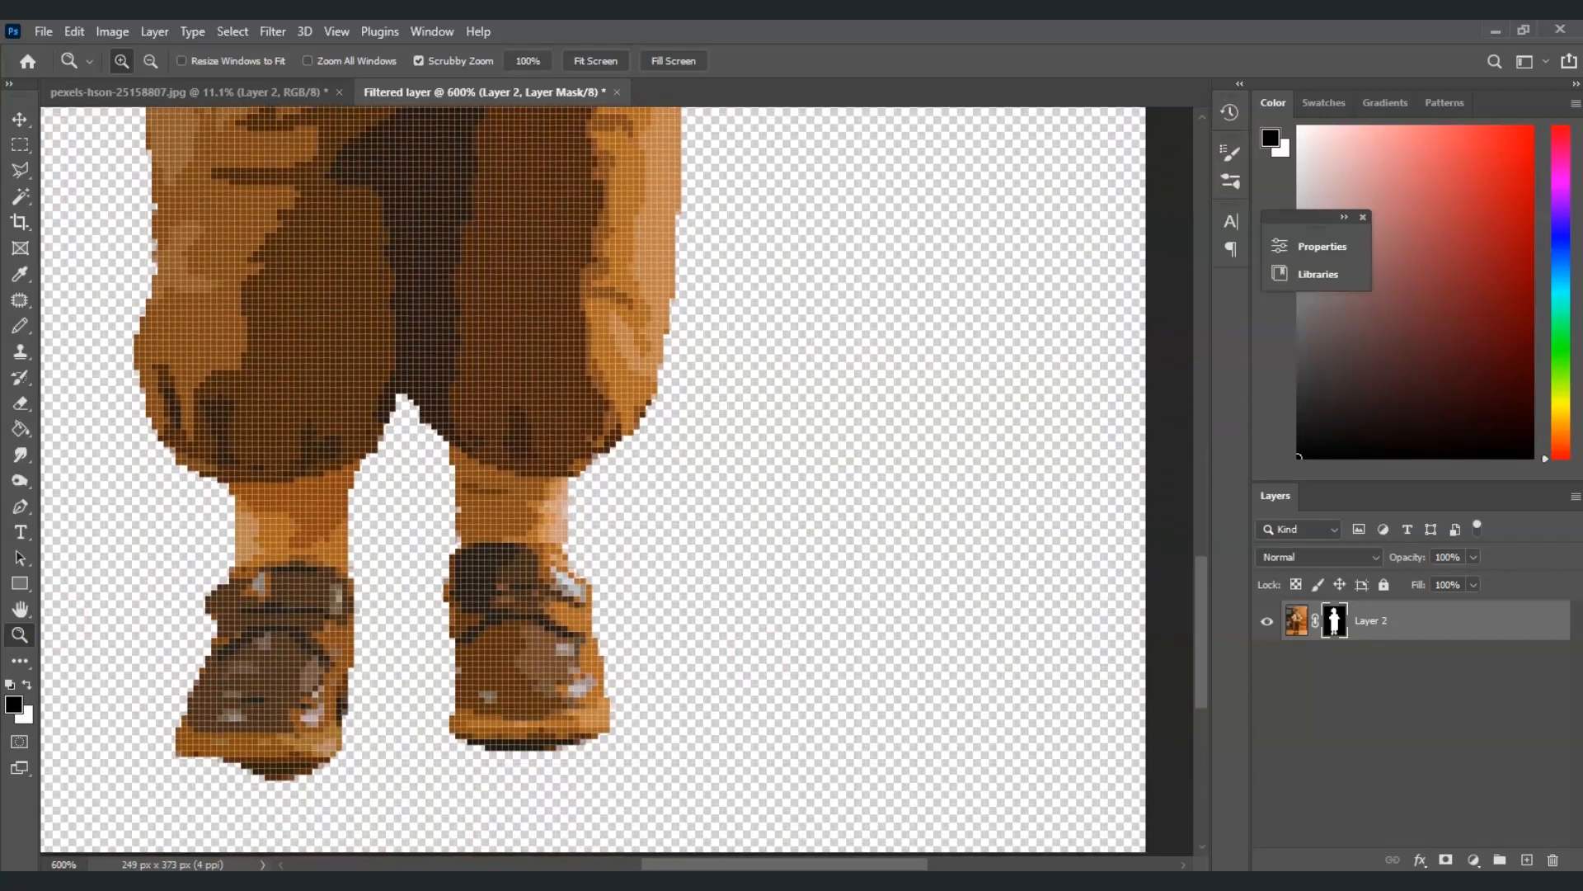
{"action": "left_click", "coordinate": [617, 61]}
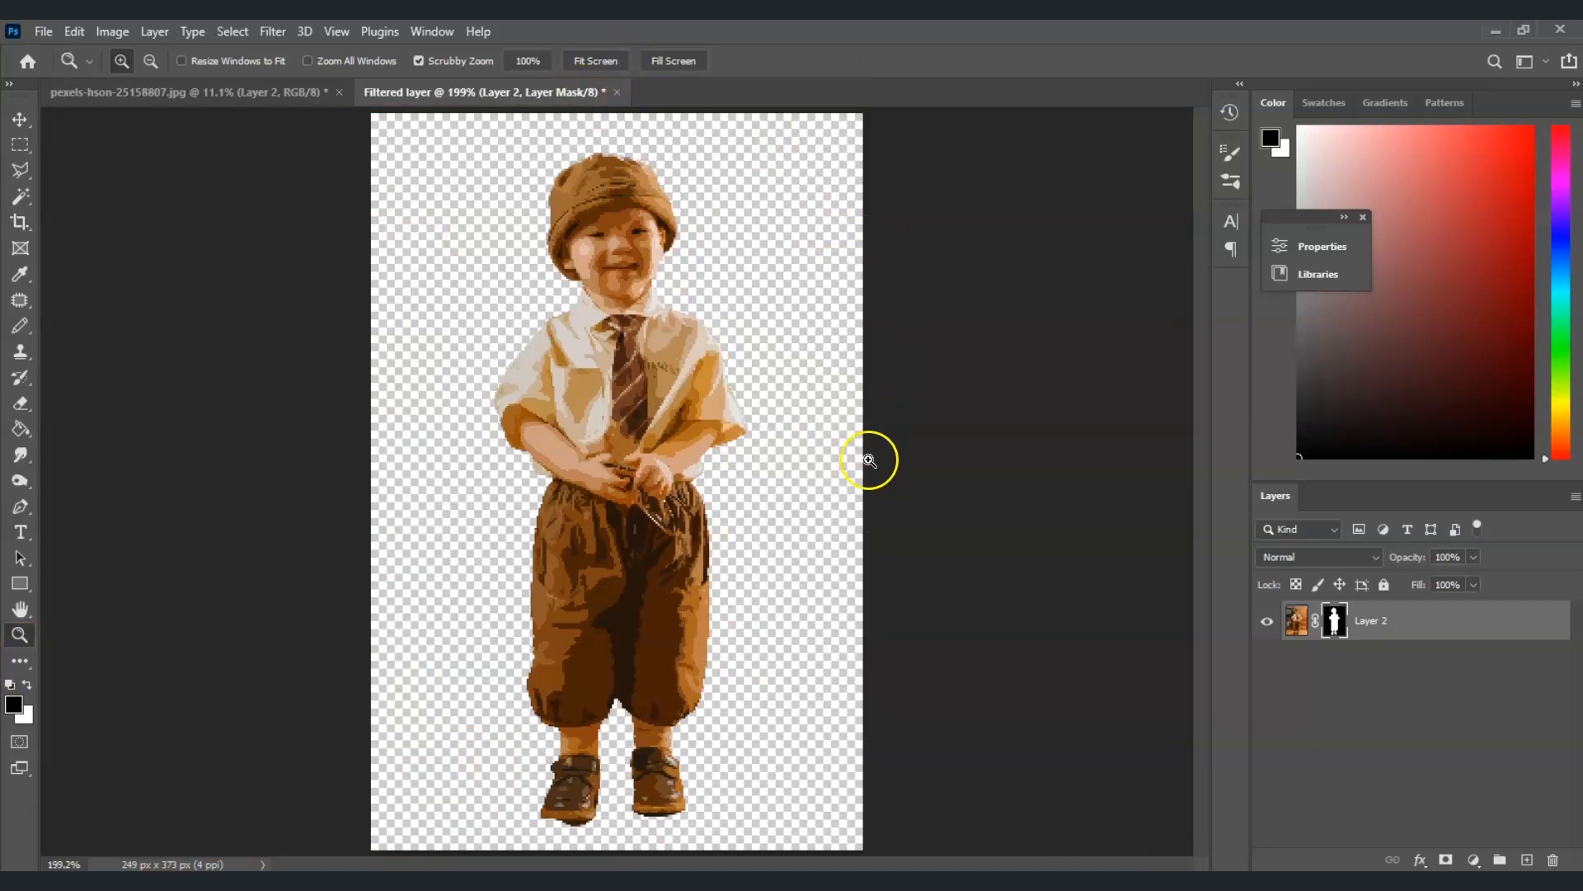
Convert the image to Indexed Color mode, agreeing to merge the layer
{"action": "left_click", "coordinate": [113, 33]}
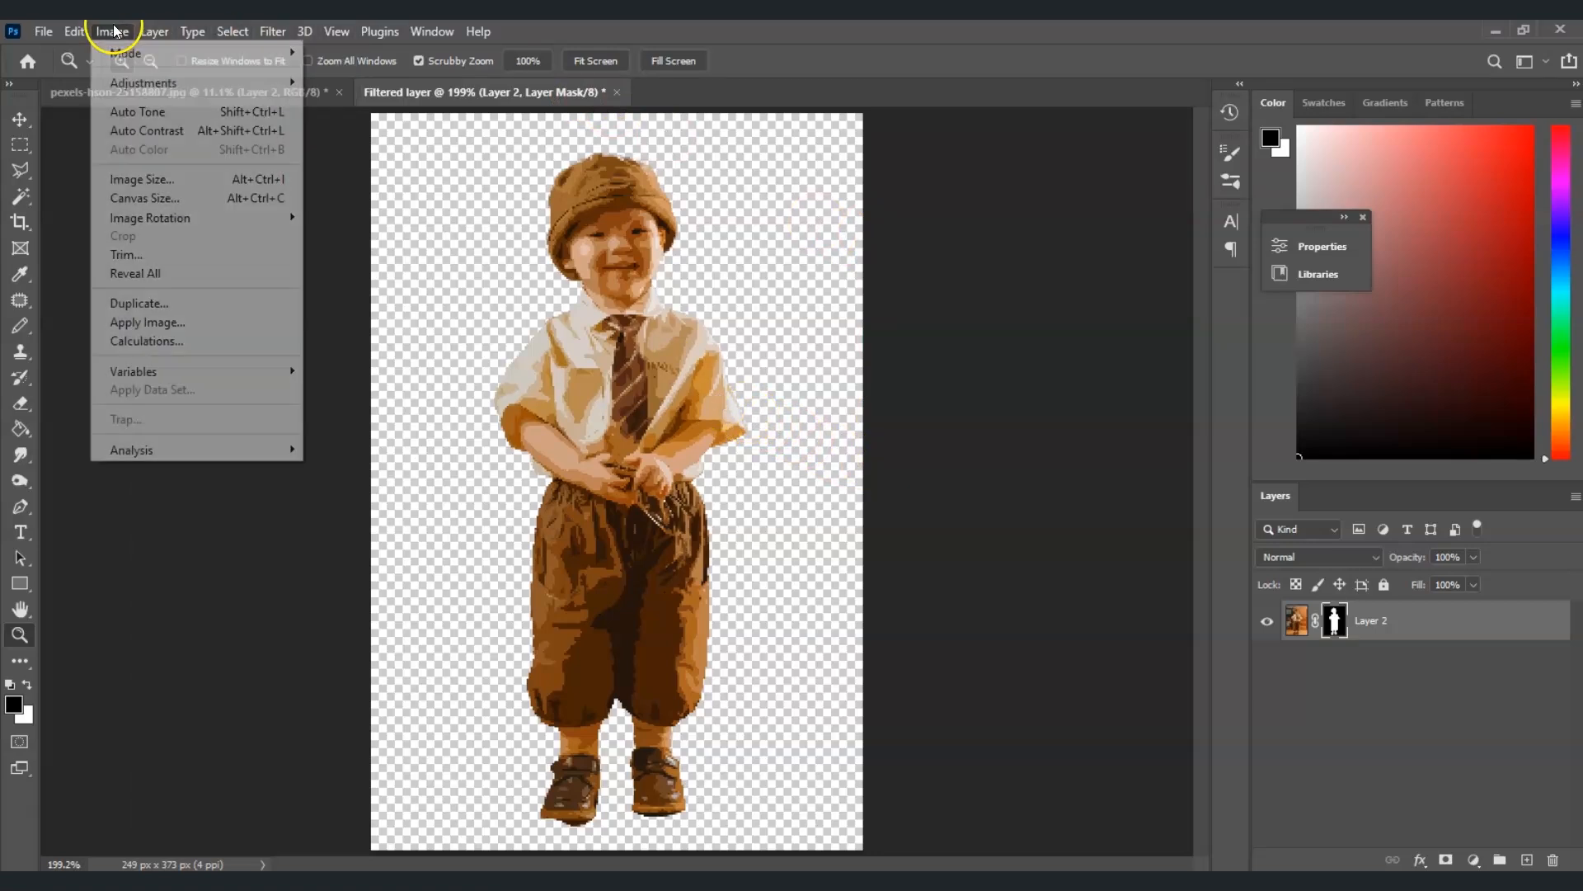
{"action": "mouse_move", "coordinate": [124, 52]}
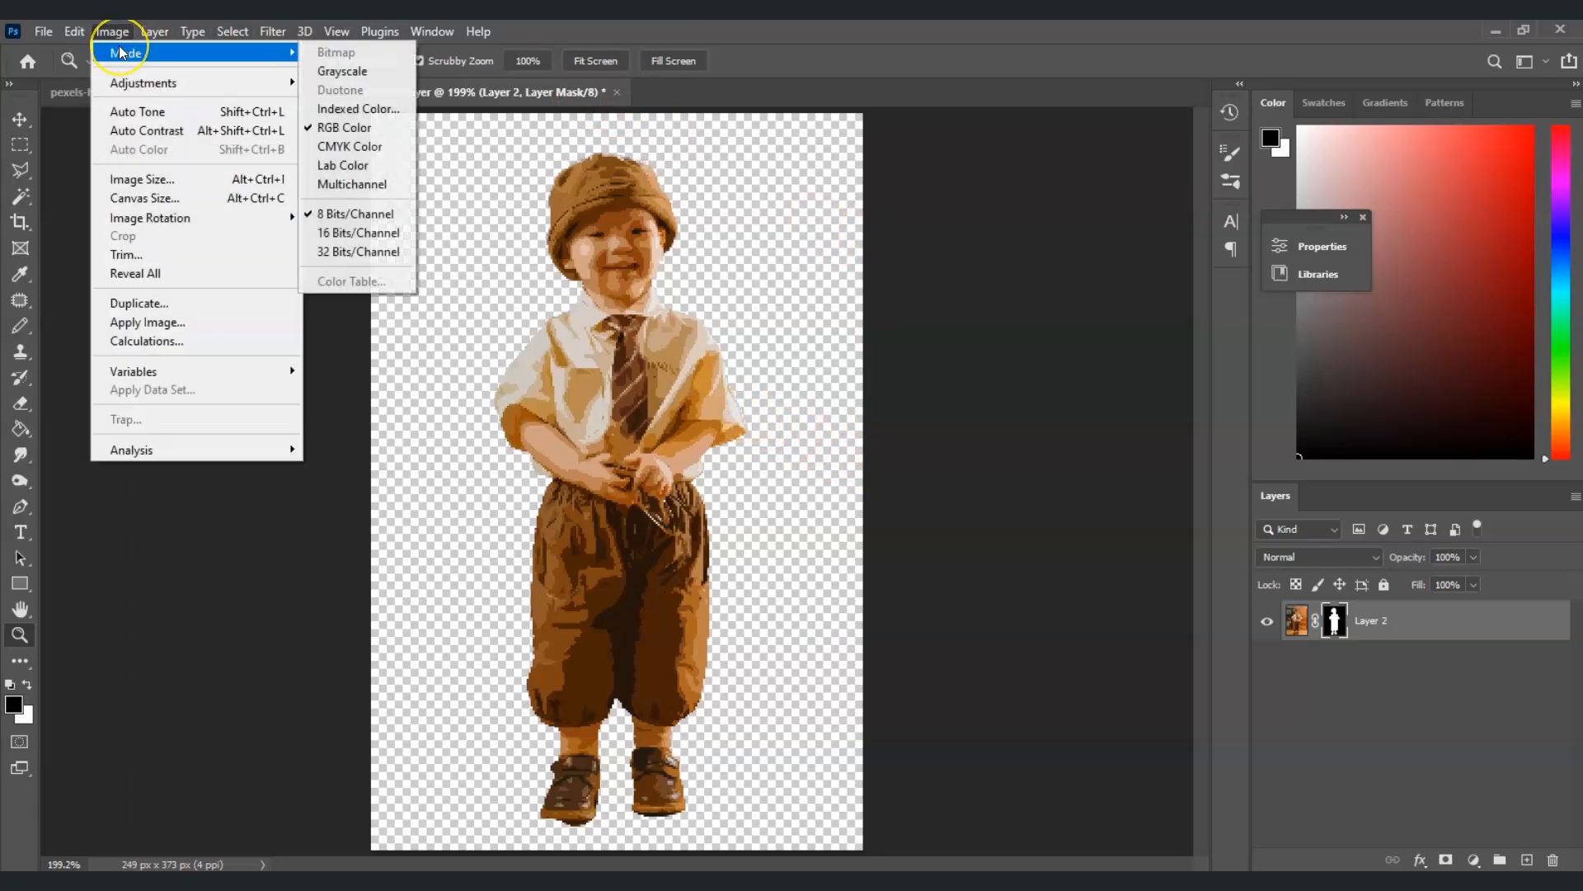
{"action": "left_click", "coordinate": [394, 109]}
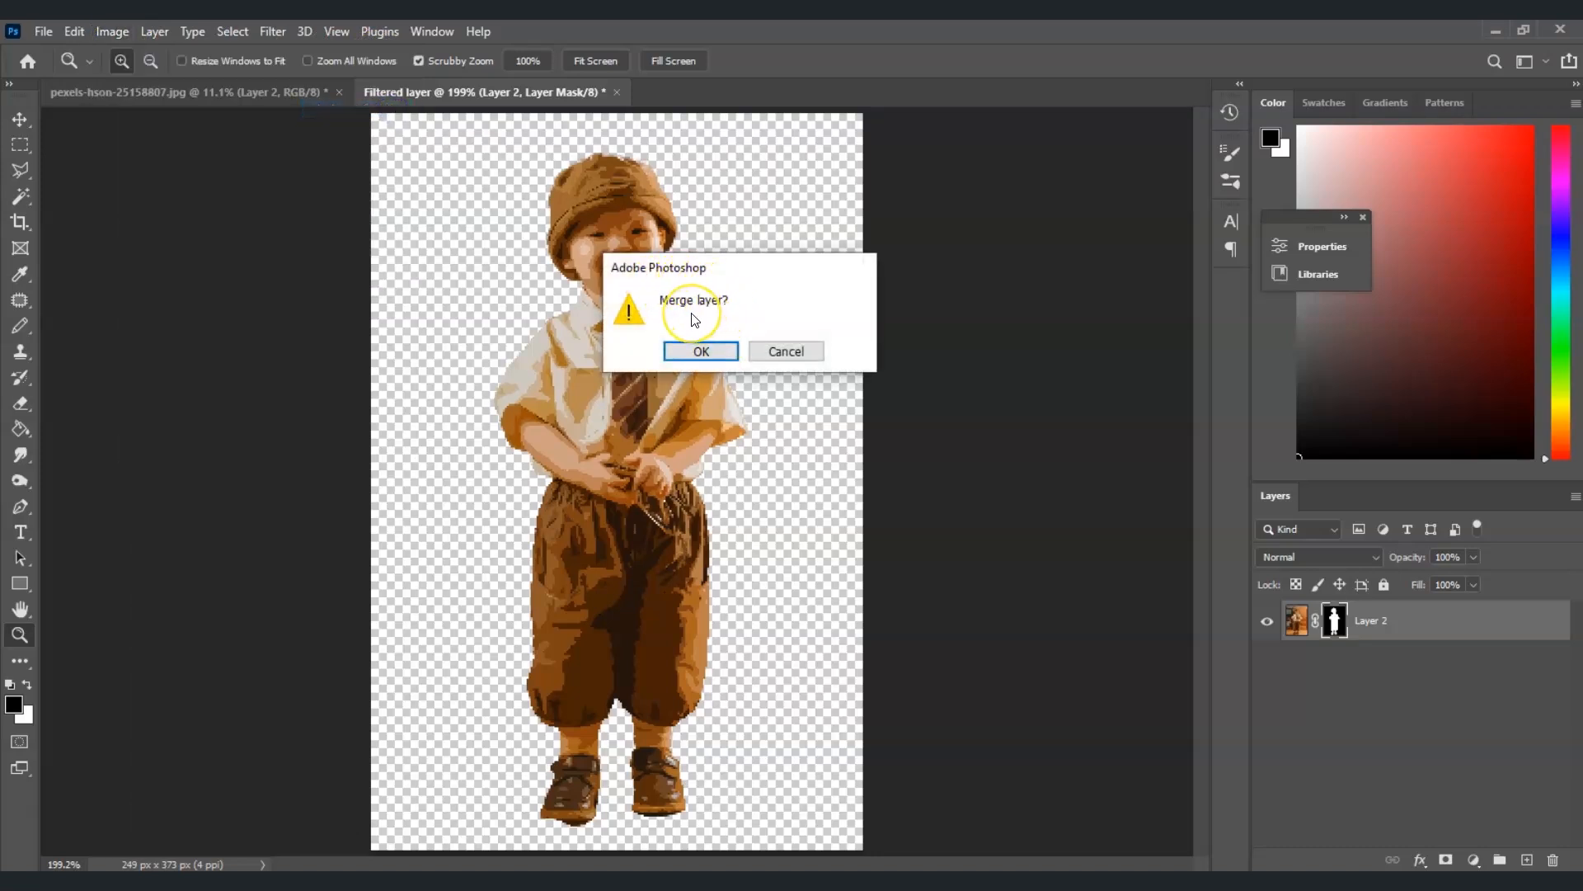
{"action": "left_click", "coordinate": [701, 350]}
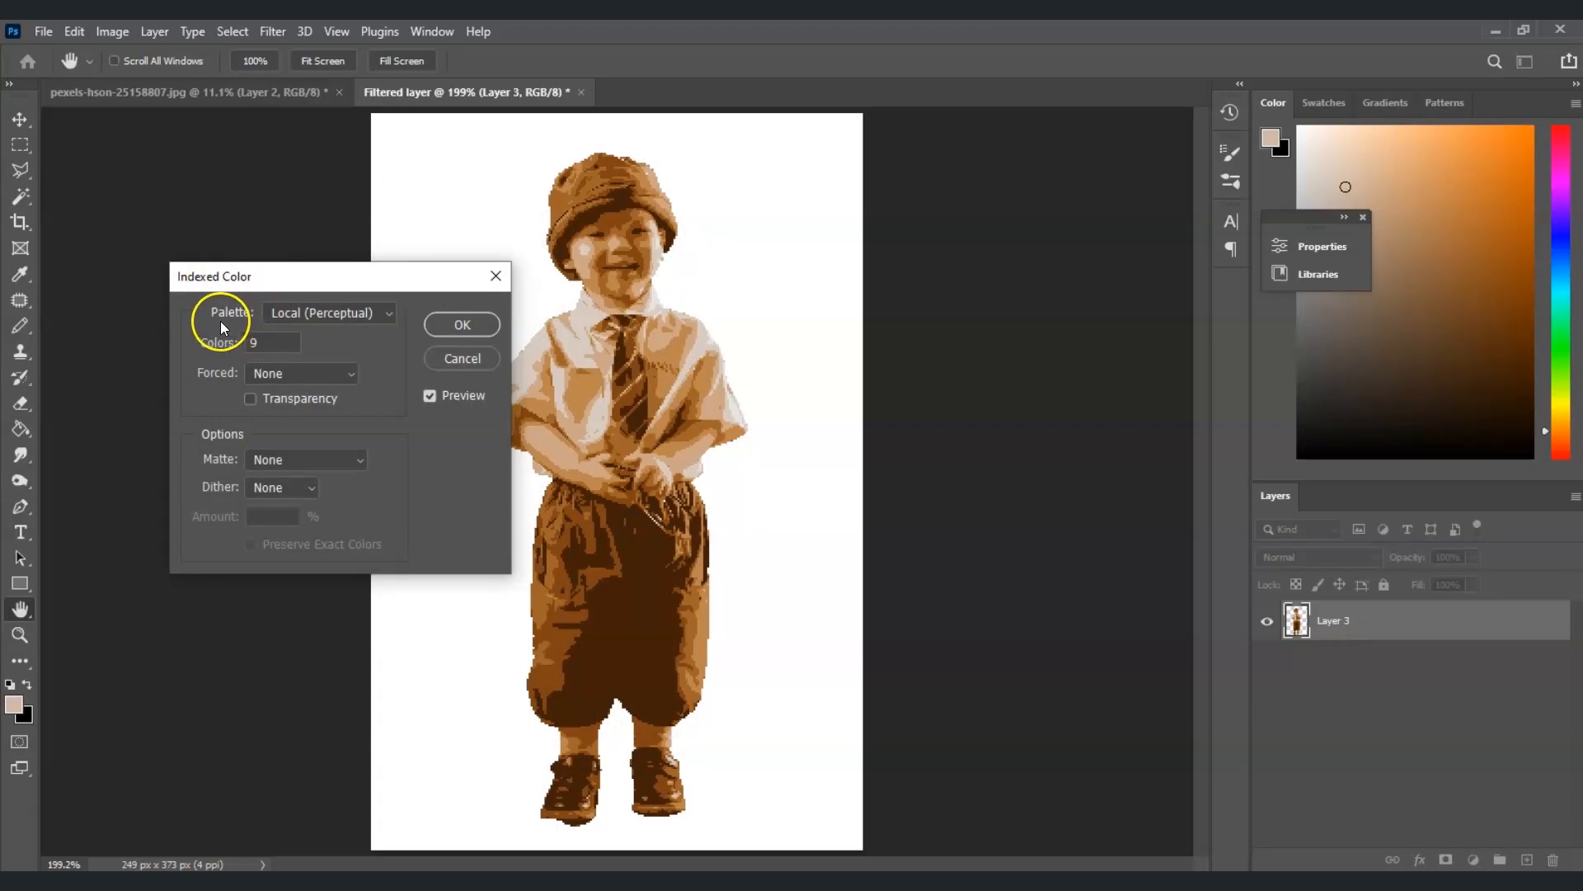
Apply Indexed Color with a Local (Perceptual) palette, 9 colors, no forced colors and no dither
{"action": "left_click", "coordinate": [383, 314]}
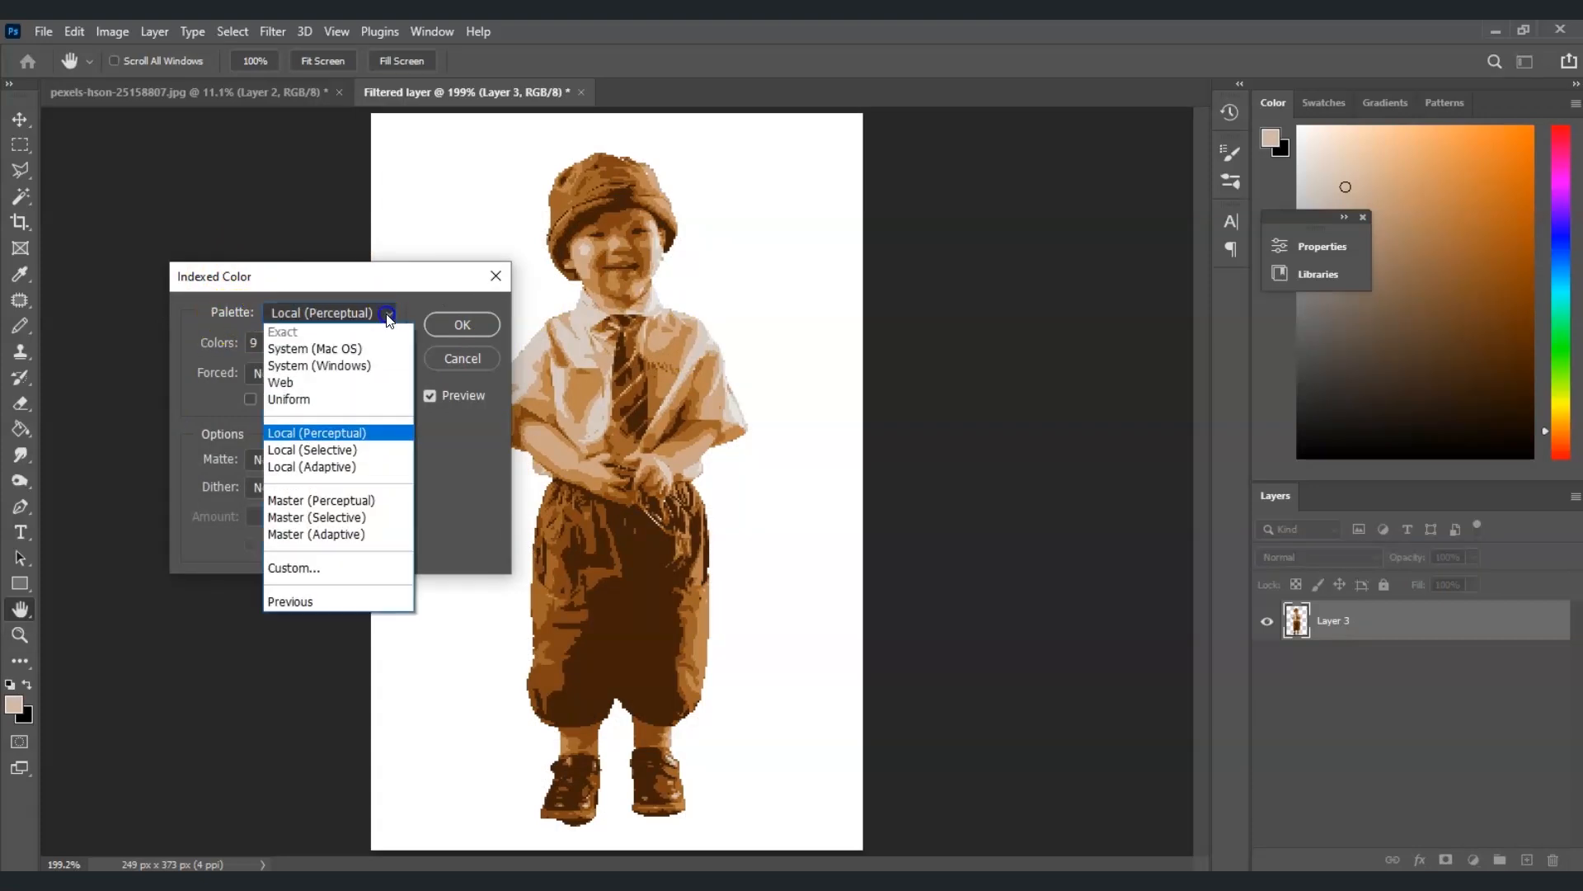
{"action": "left_click", "coordinate": [356, 435]}
{"action": "key", "text": "Tab"}
{"action": "type", "text": "0"}
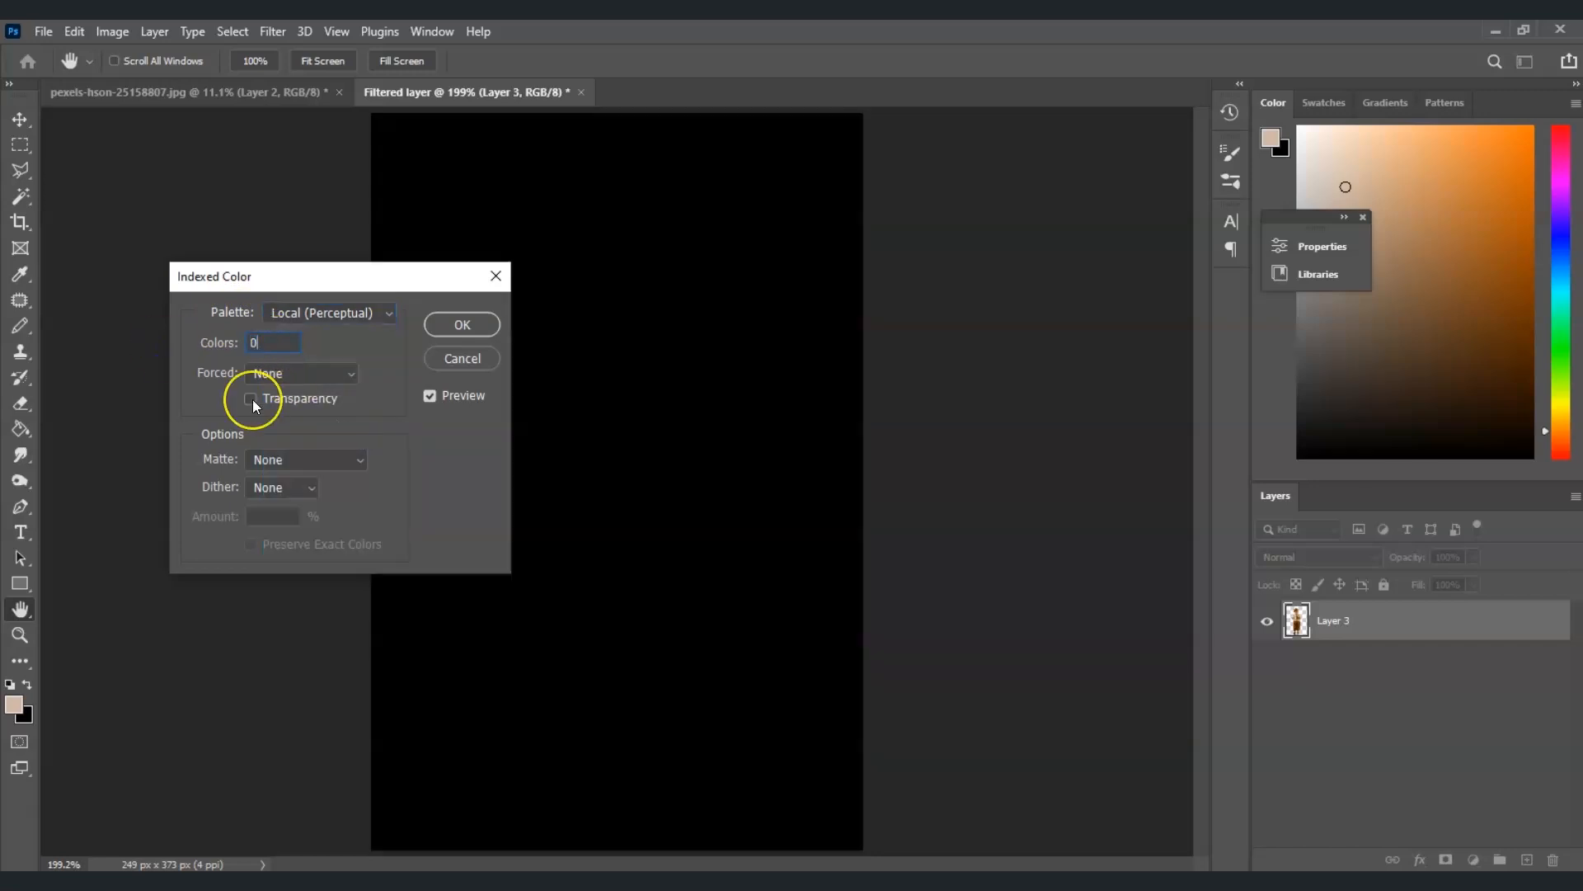
{"action": "key", "text": "Up"}
{"action": "key", "text": "Up"}
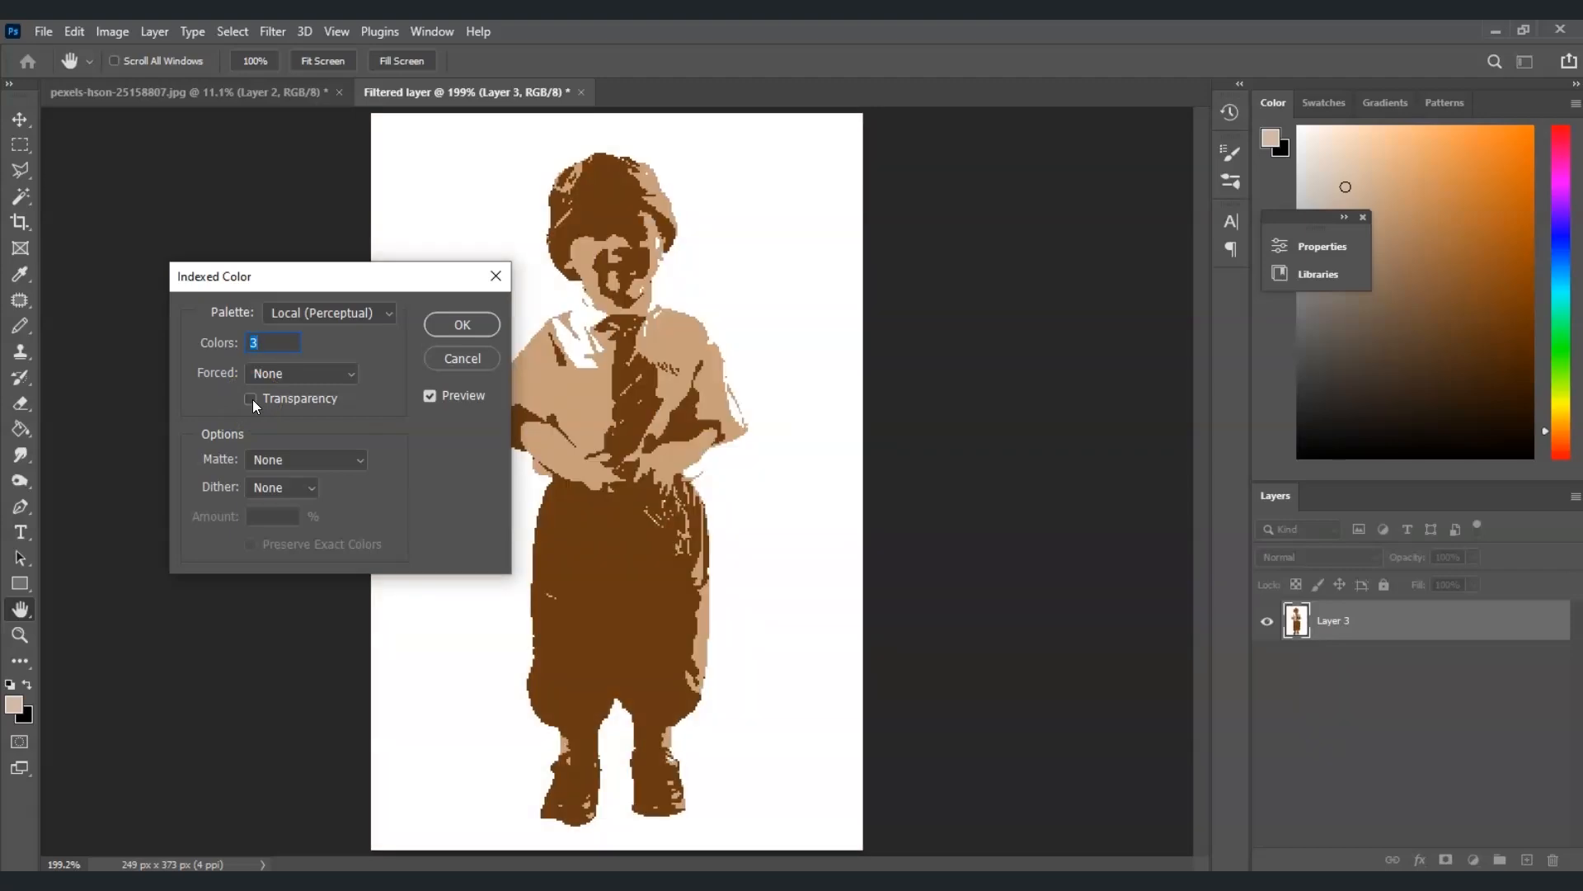
{"action": "key", "text": "Up"}
{"action": "key", "text": "Up"}
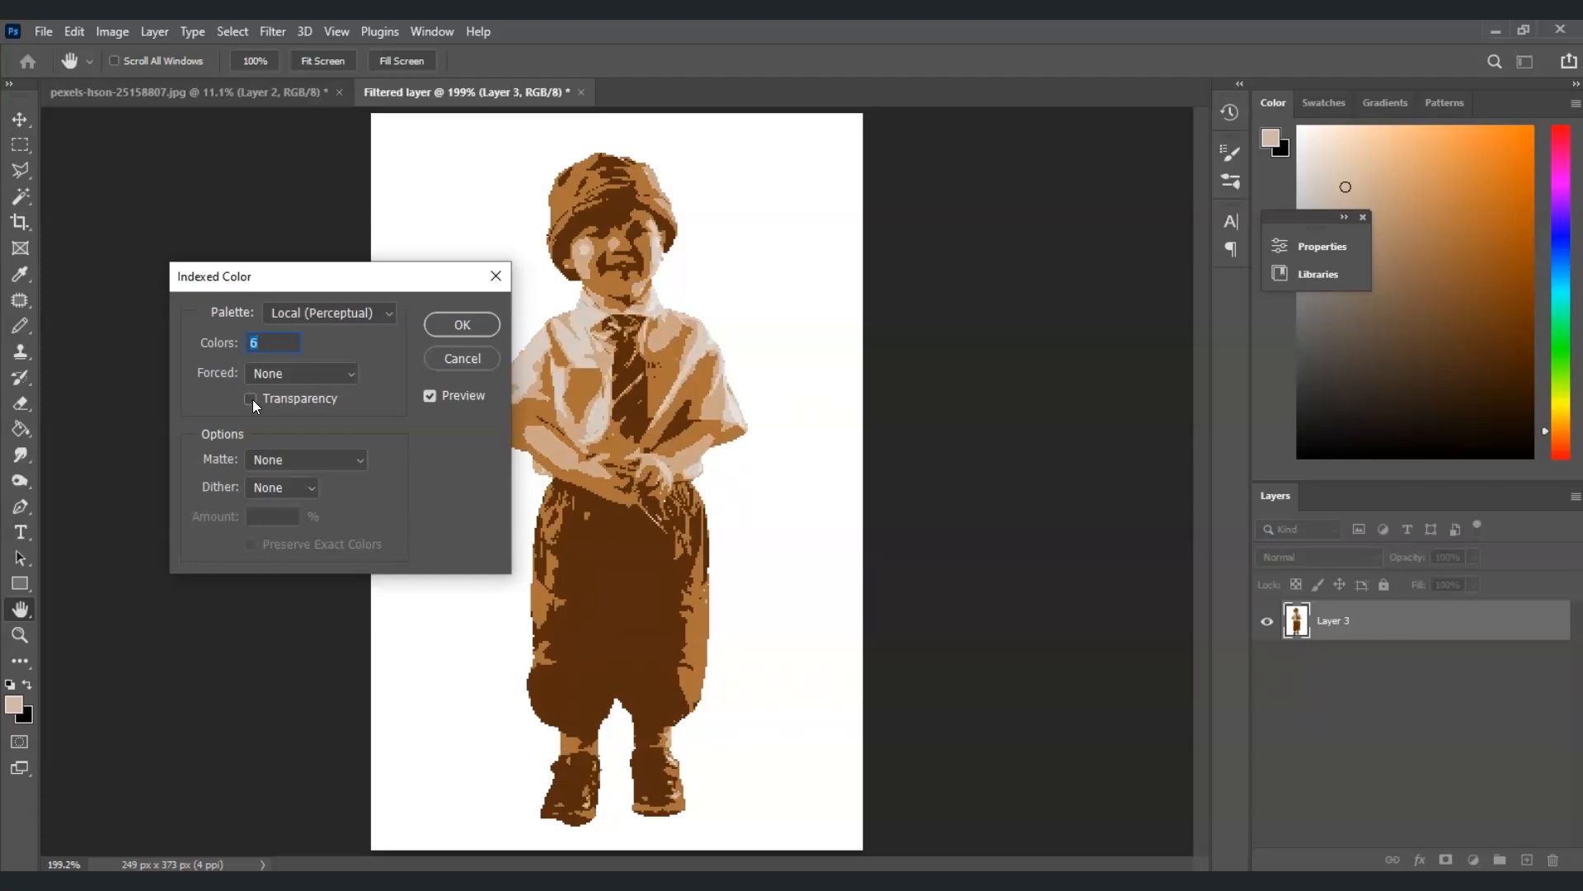
{"action": "key", "text": "Up"}
{"action": "key", "text": "Up"}
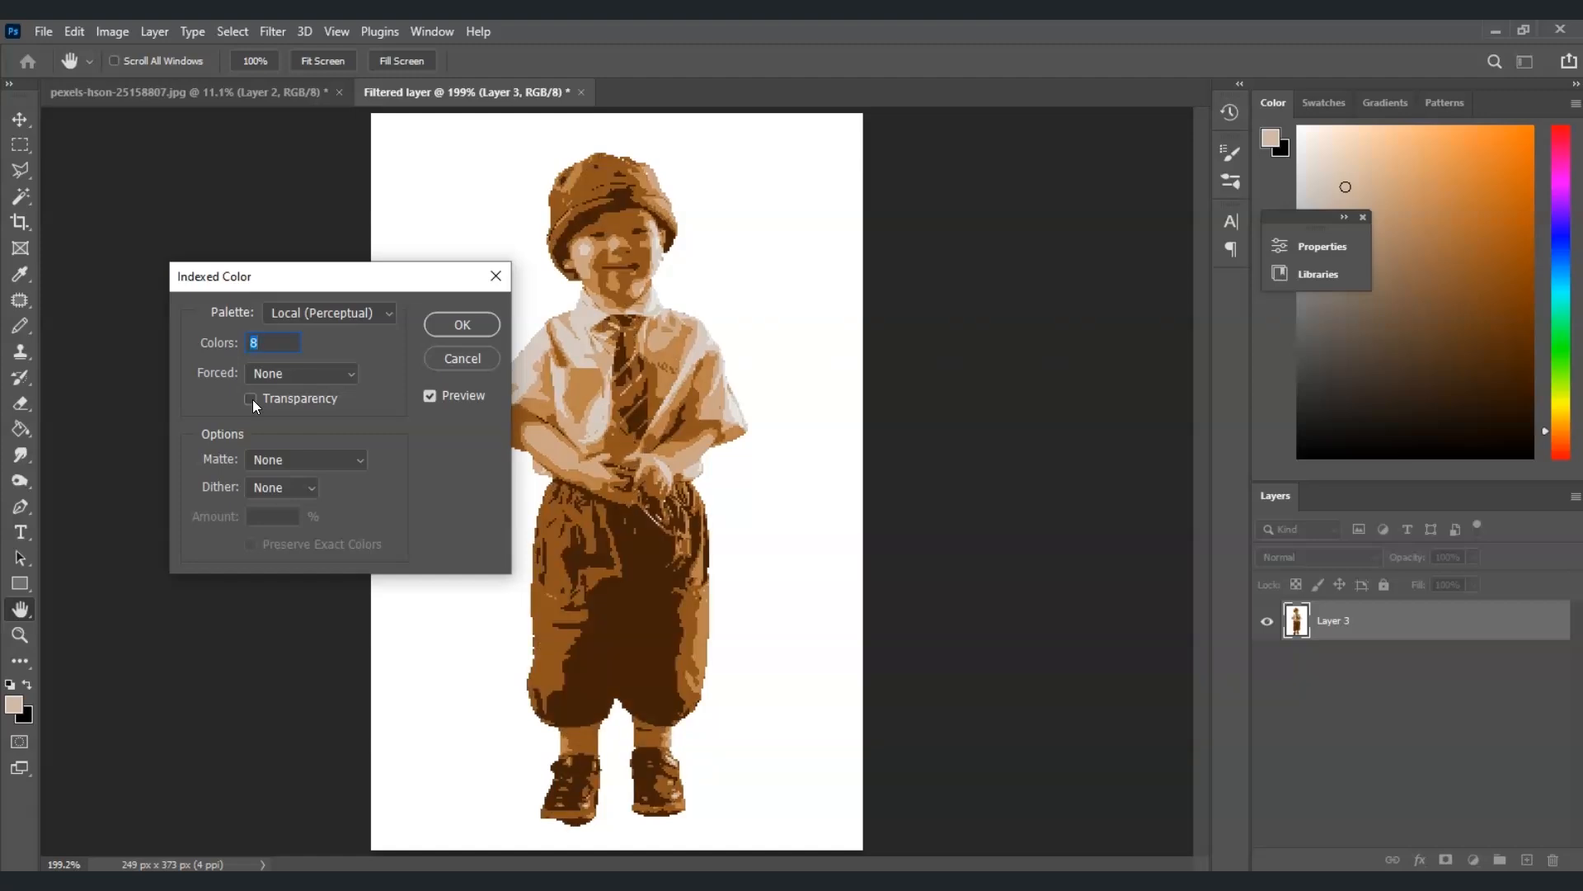
{"action": "key", "text": "Up"}
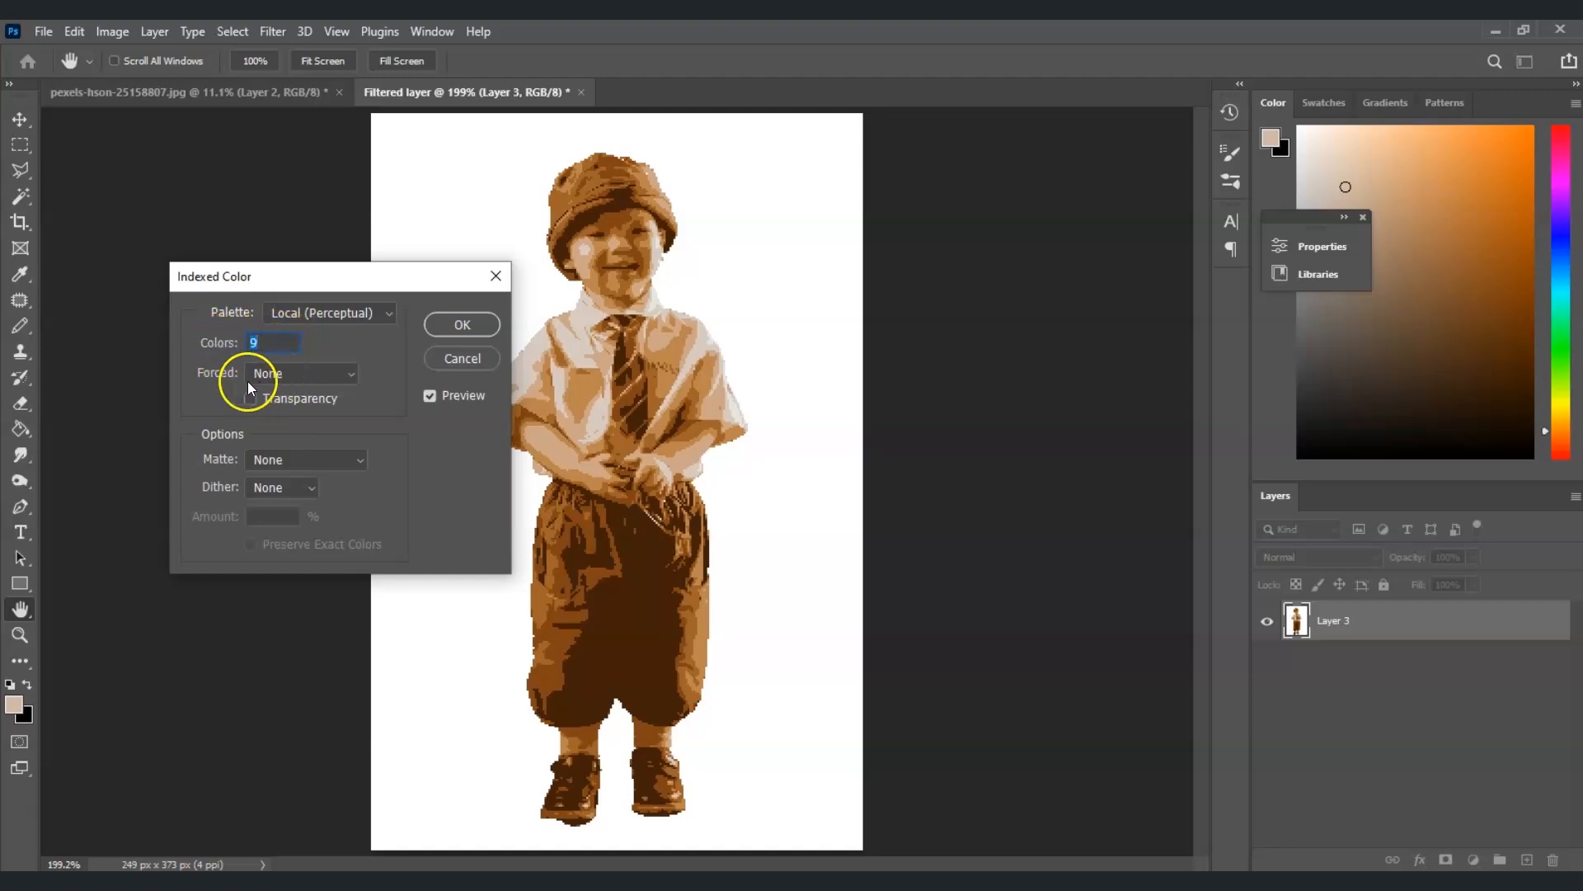
{"action": "left_click", "coordinate": [328, 385]}
{"action": "left_click", "coordinate": [322, 394]}
{"action": "left_click", "coordinate": [462, 324]}
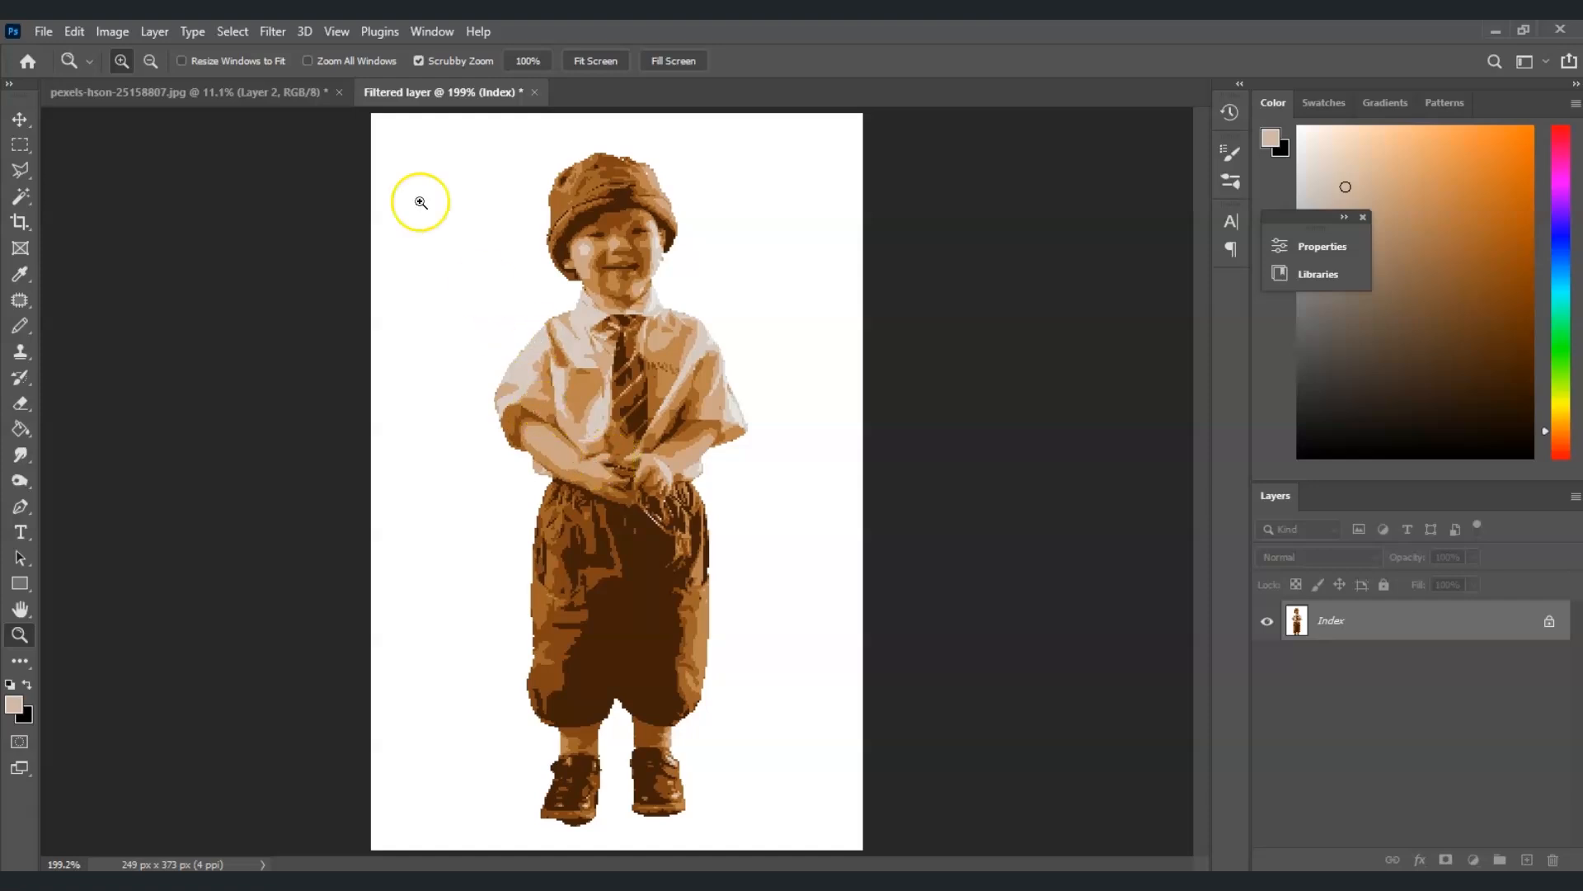
Resize the indexed image back to a resolution of 72 pixels/inch
{"action": "left_click", "coordinate": [112, 31]}
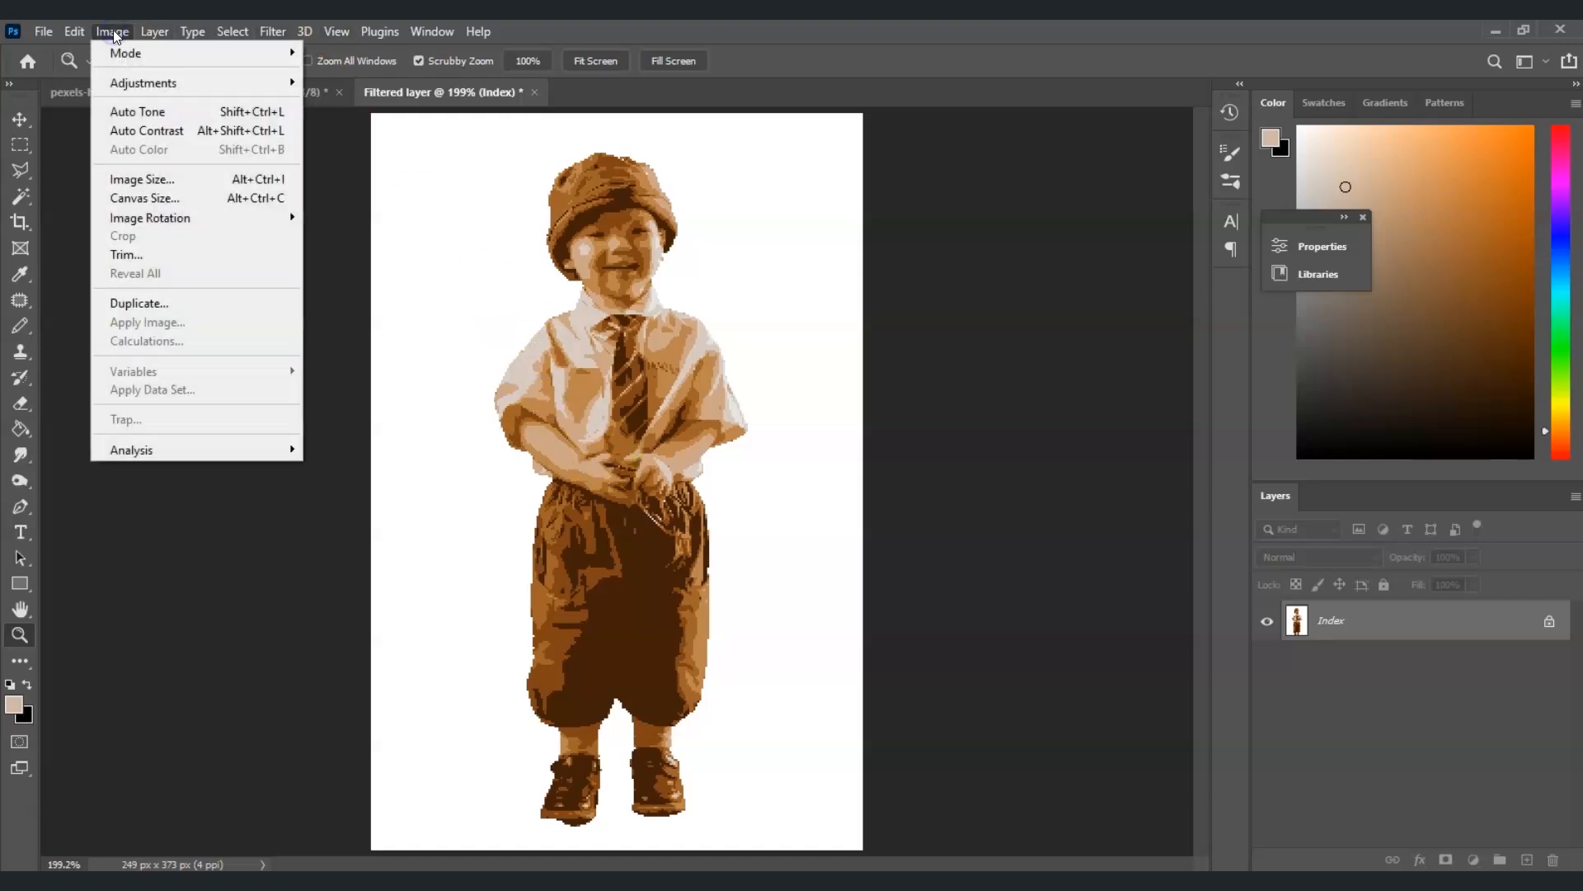
{"action": "left_click", "coordinate": [211, 180]}
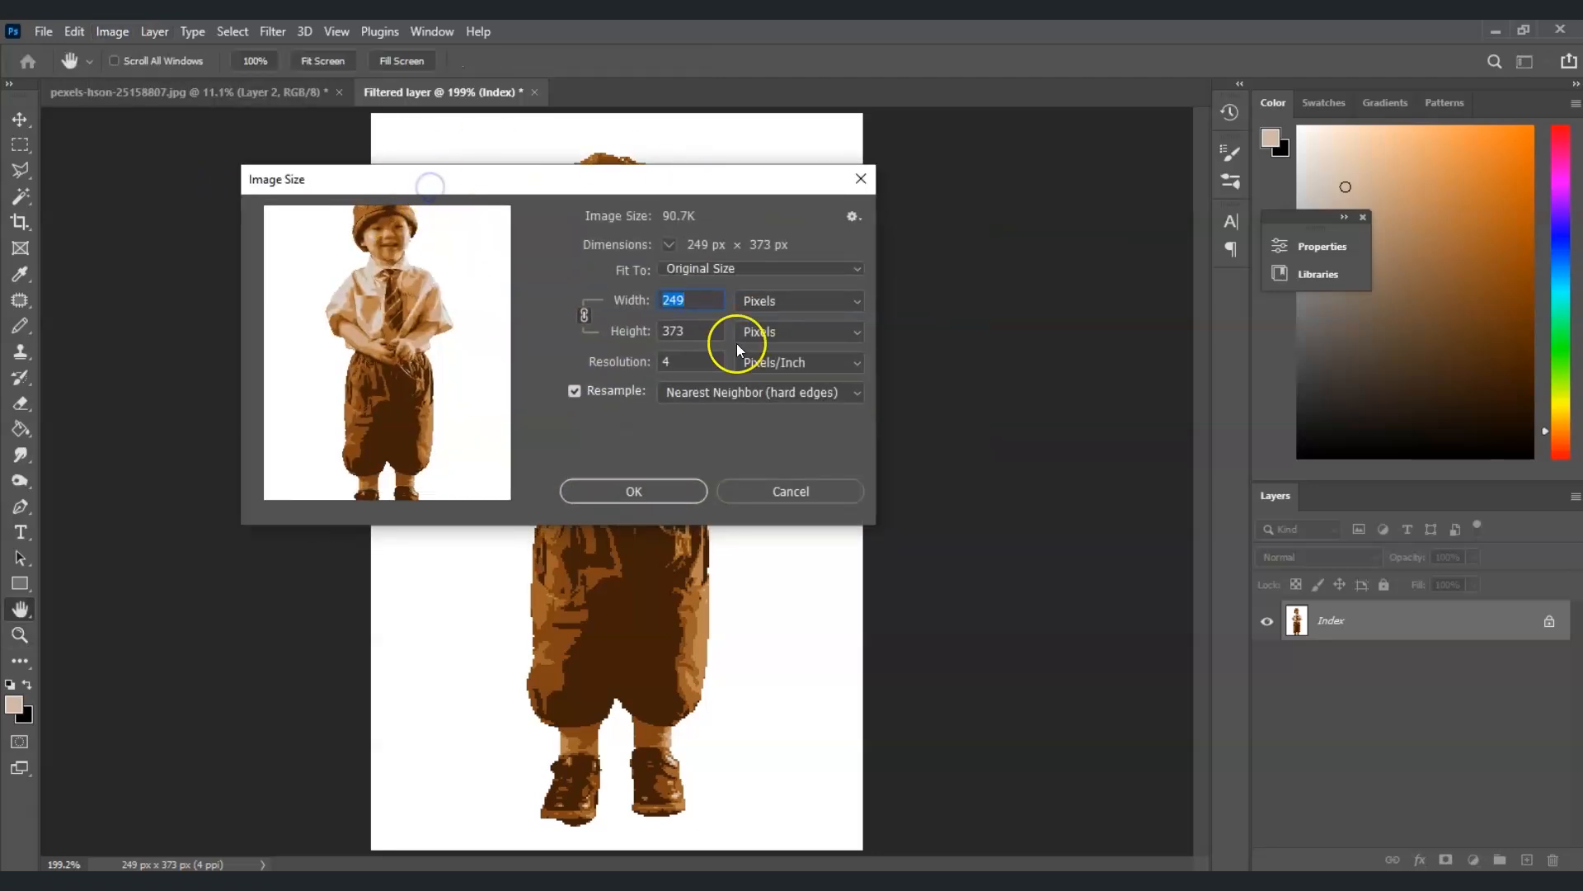
{"action": "left_click", "coordinate": [648, 367]}
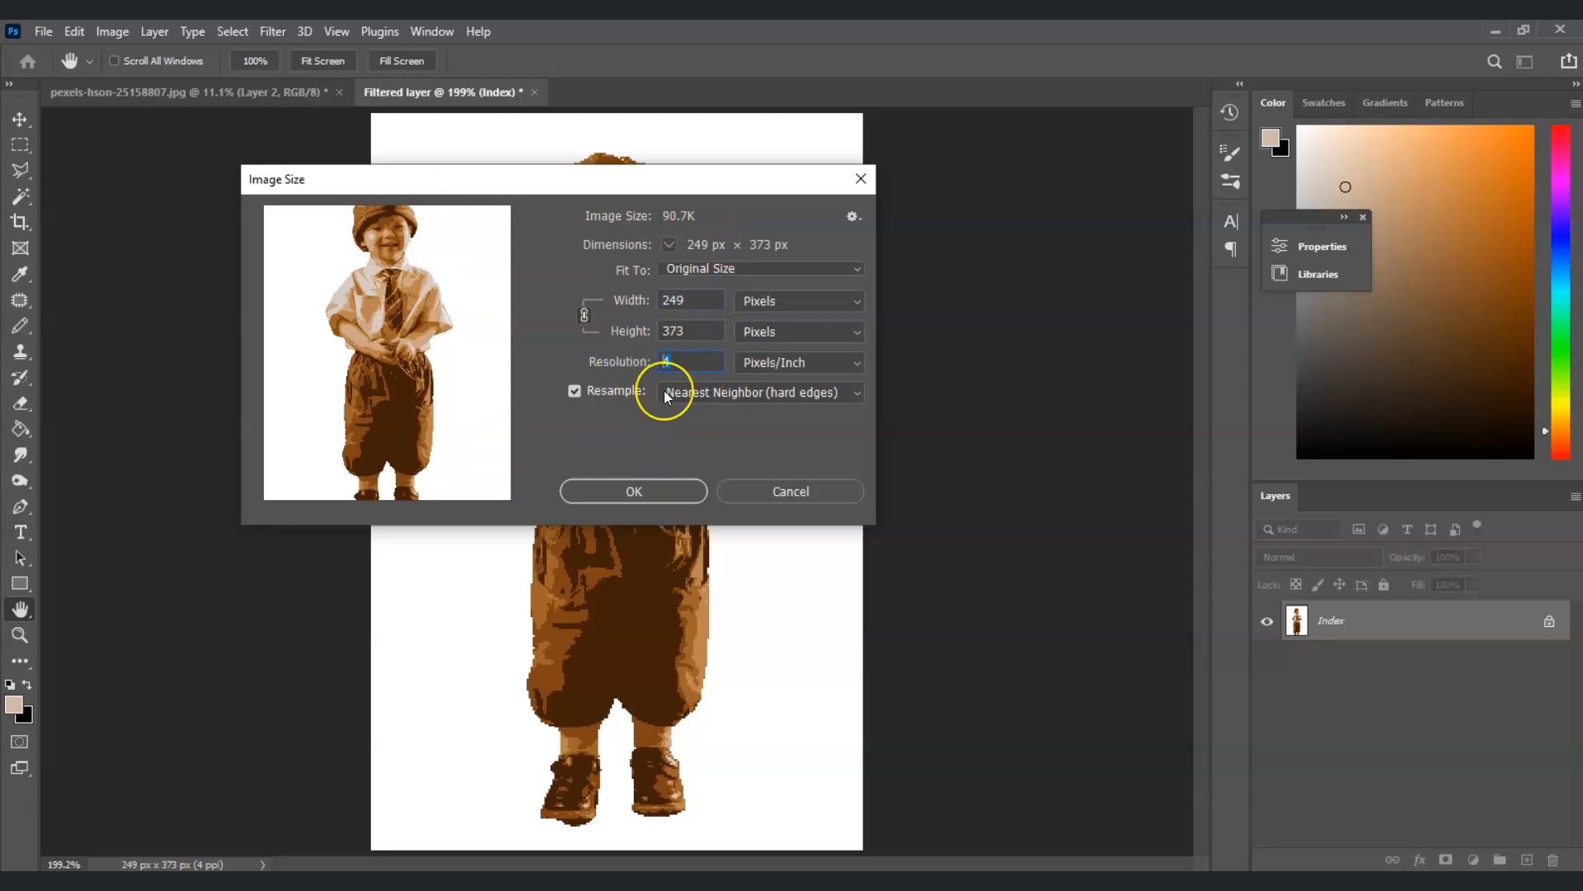
{"action": "type", "text": "72"}
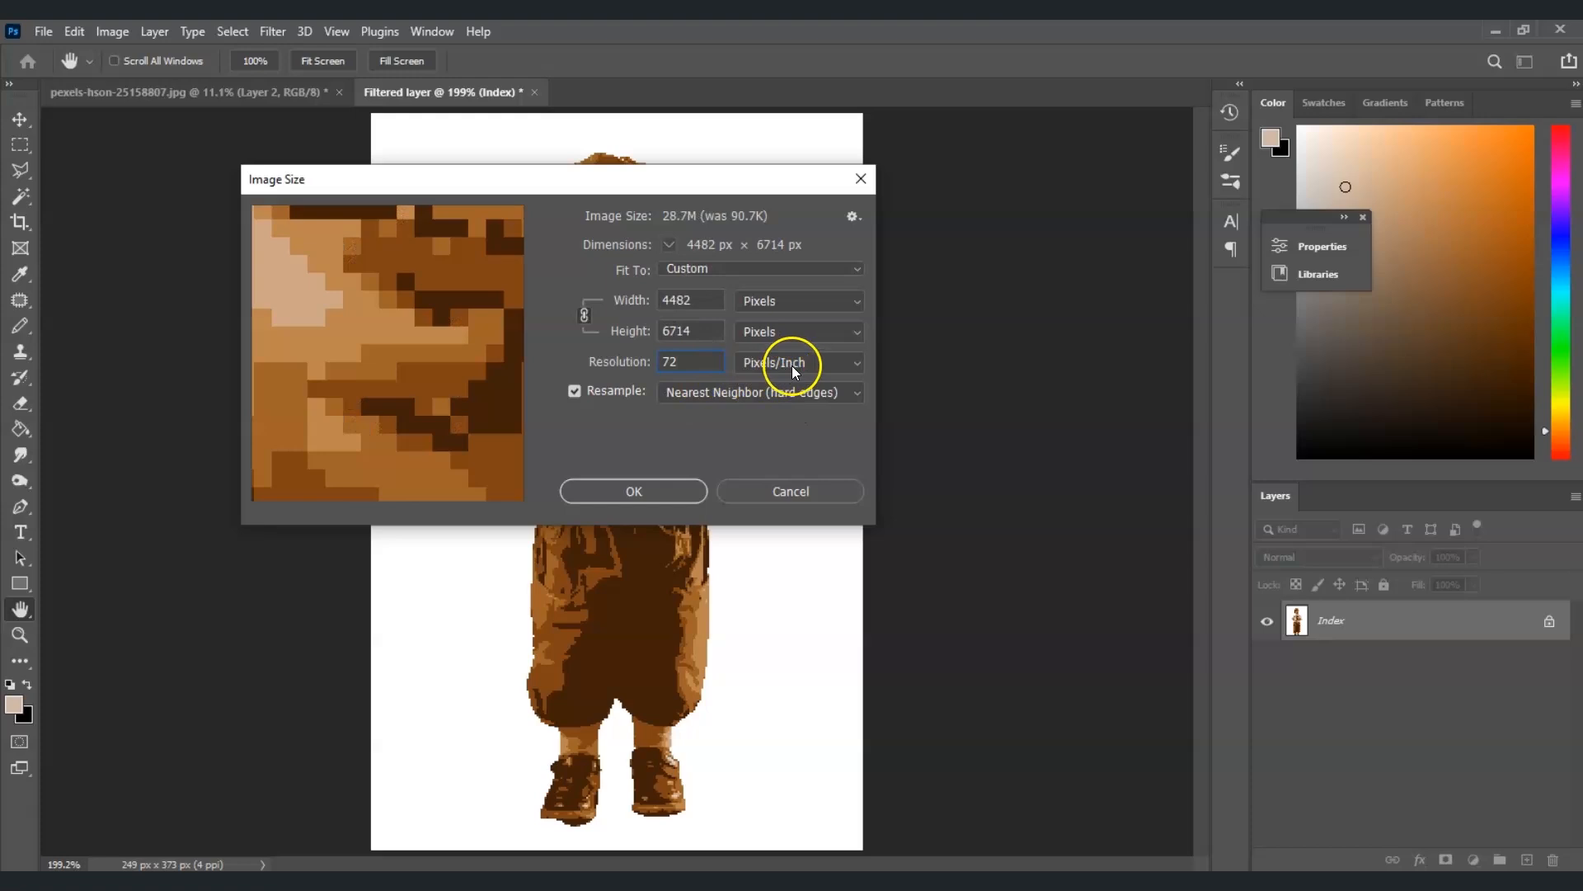
{"action": "left_click", "coordinate": [667, 494]}
Bring the indexed image into the original photo document as a new top layer and select it
{"action": "key", "text": "z"}
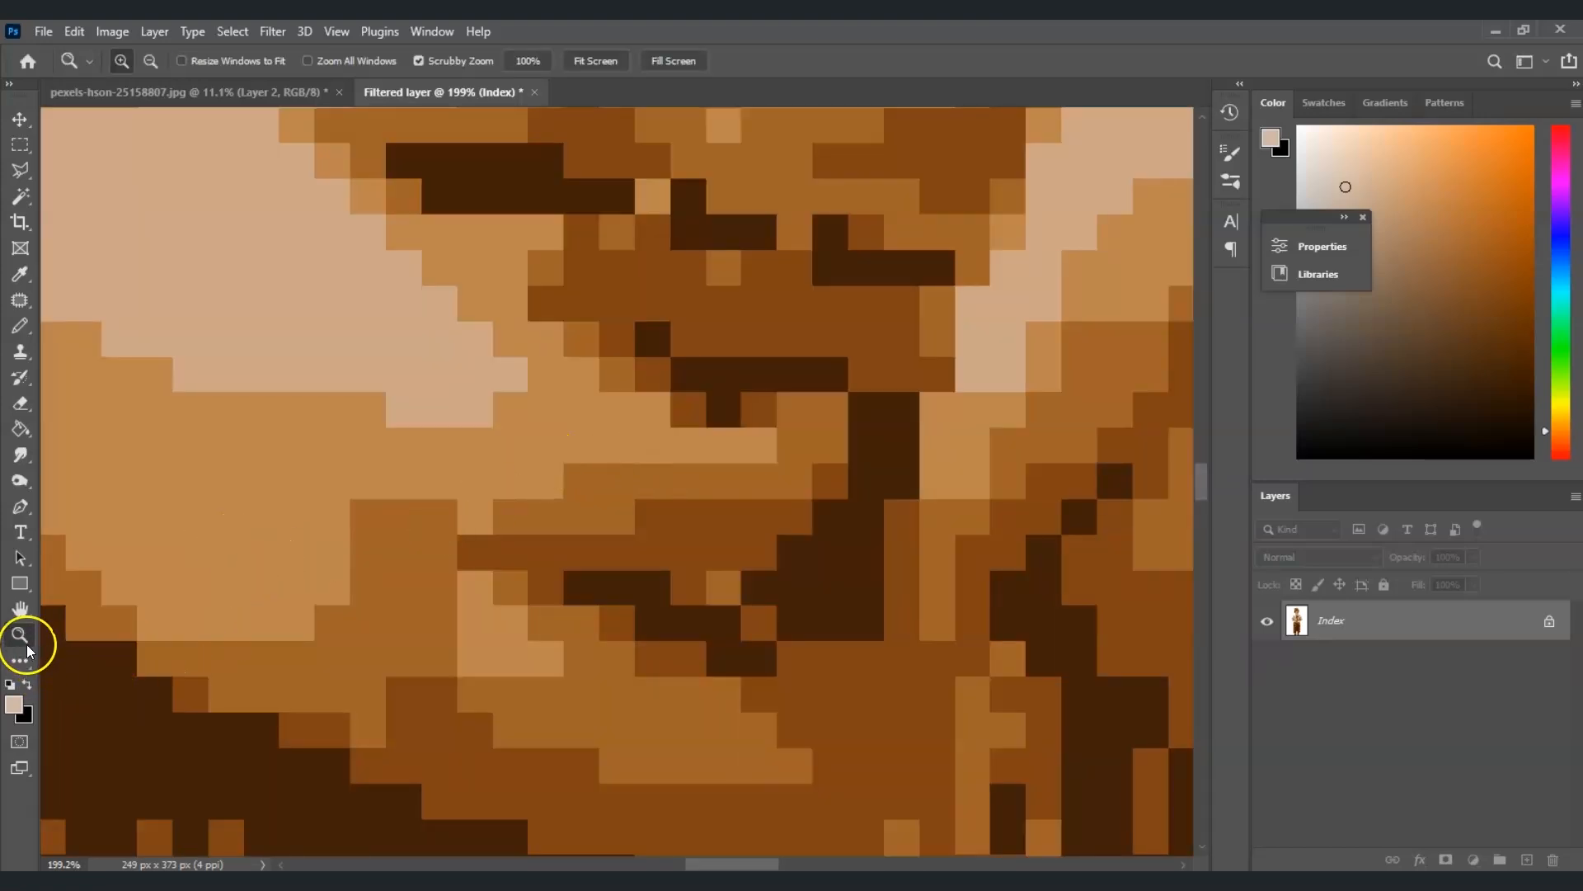
{"action": "left_click", "coordinate": [595, 61]}
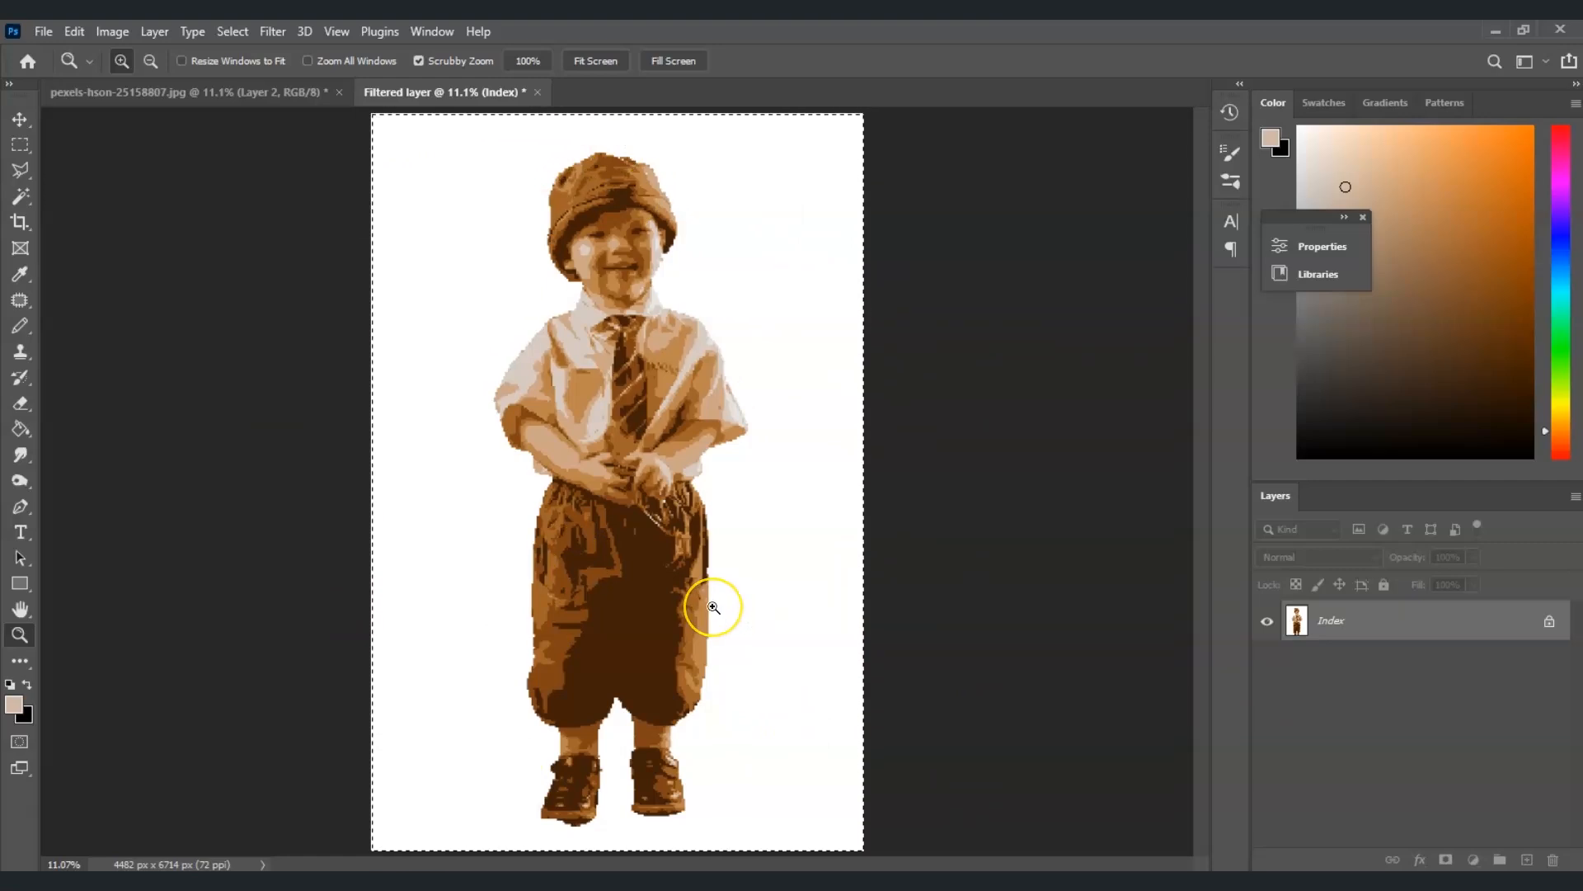
{"action": "left_click", "coordinate": [141, 87]}
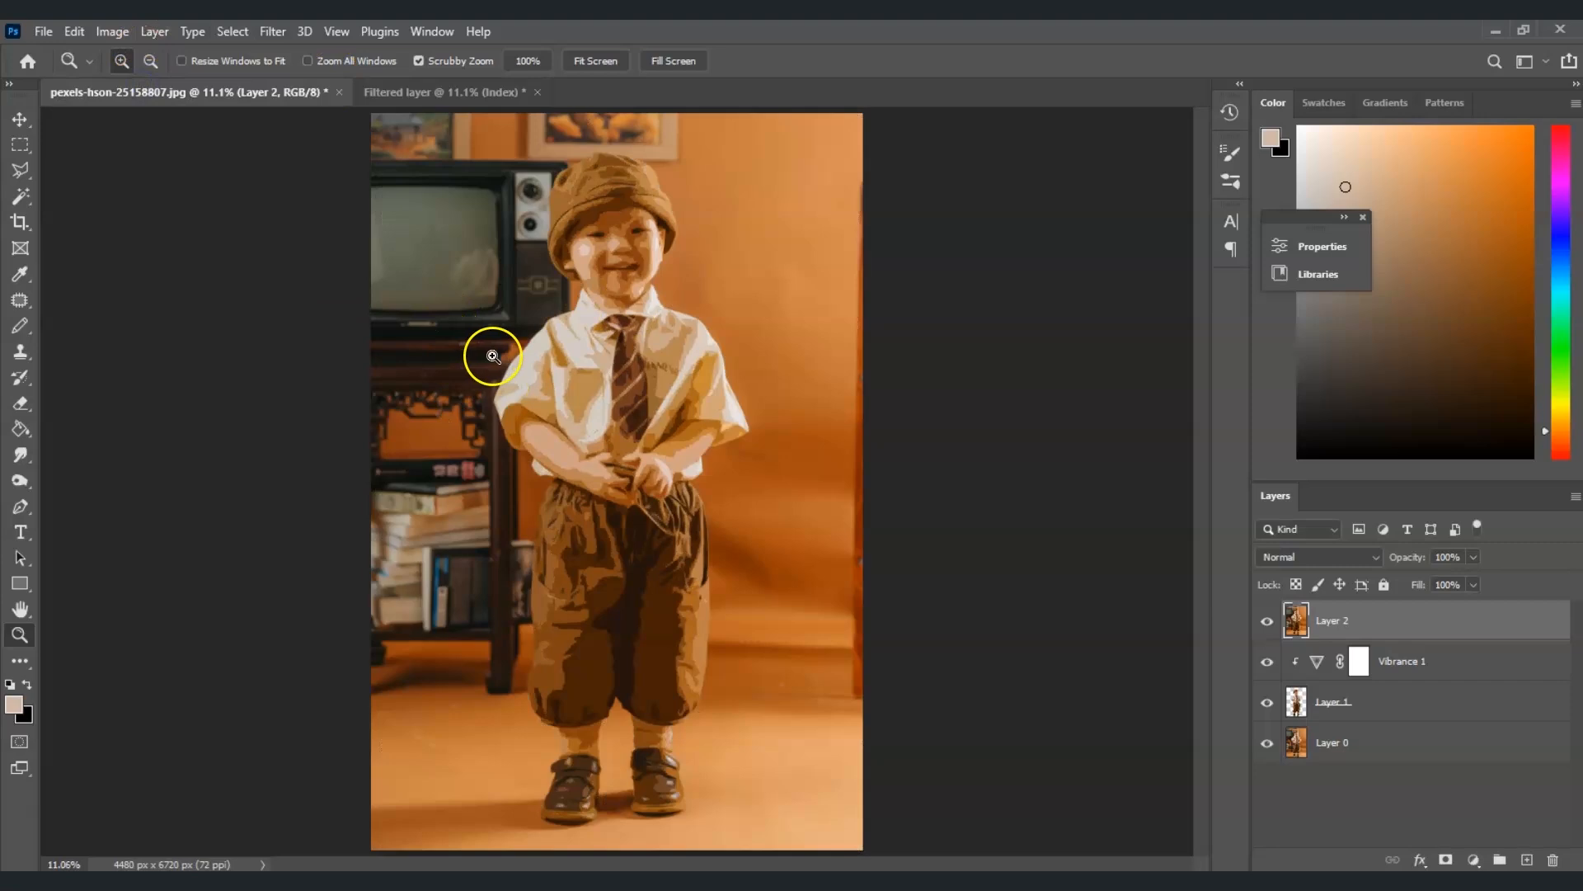
{"action": "left_click_drag", "start_coordinate": [500, 360], "coordinate": [505, 355]}
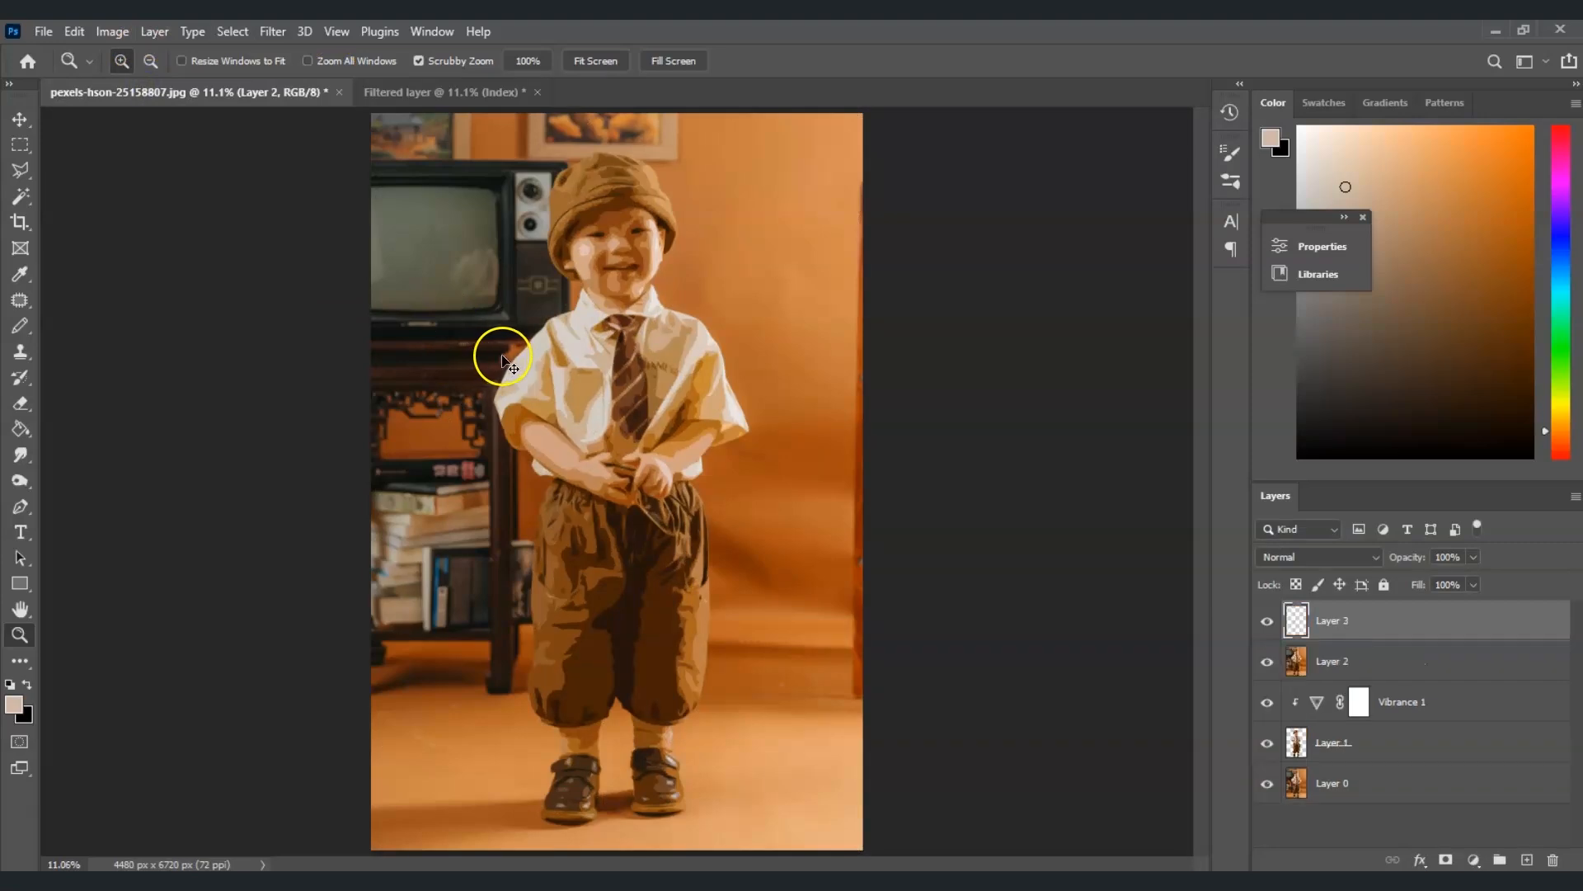
{"action": "left_click", "coordinate": [1339, 639]}
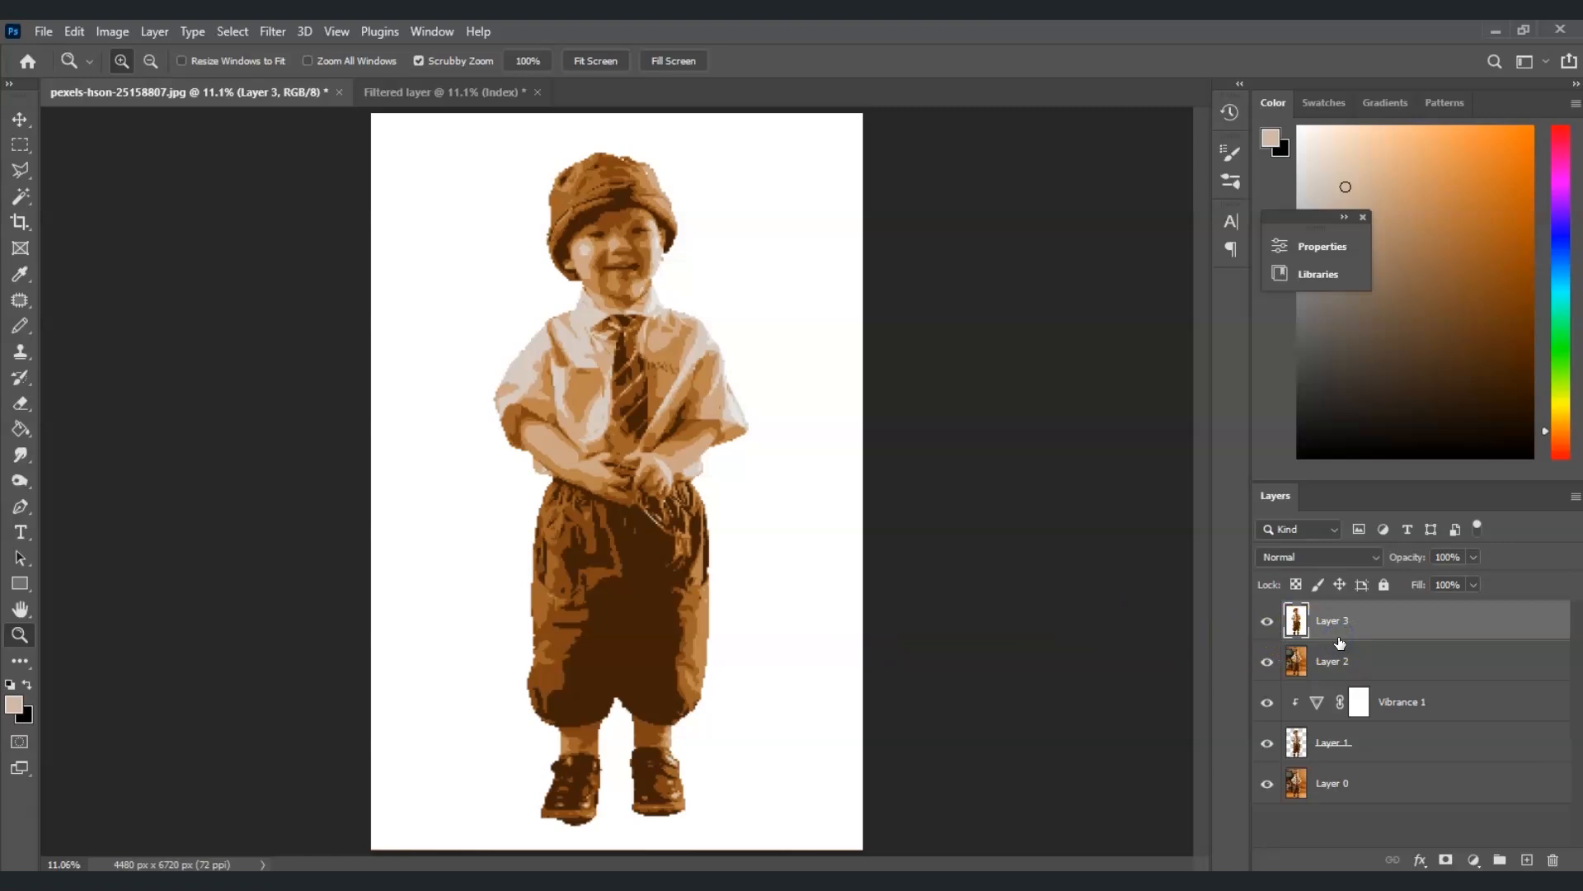
Select the subject on the new layer and add a layer mask to hide its background
{"action": "left_click", "coordinate": [232, 31]}
{"action": "left_click", "coordinate": [330, 258]}
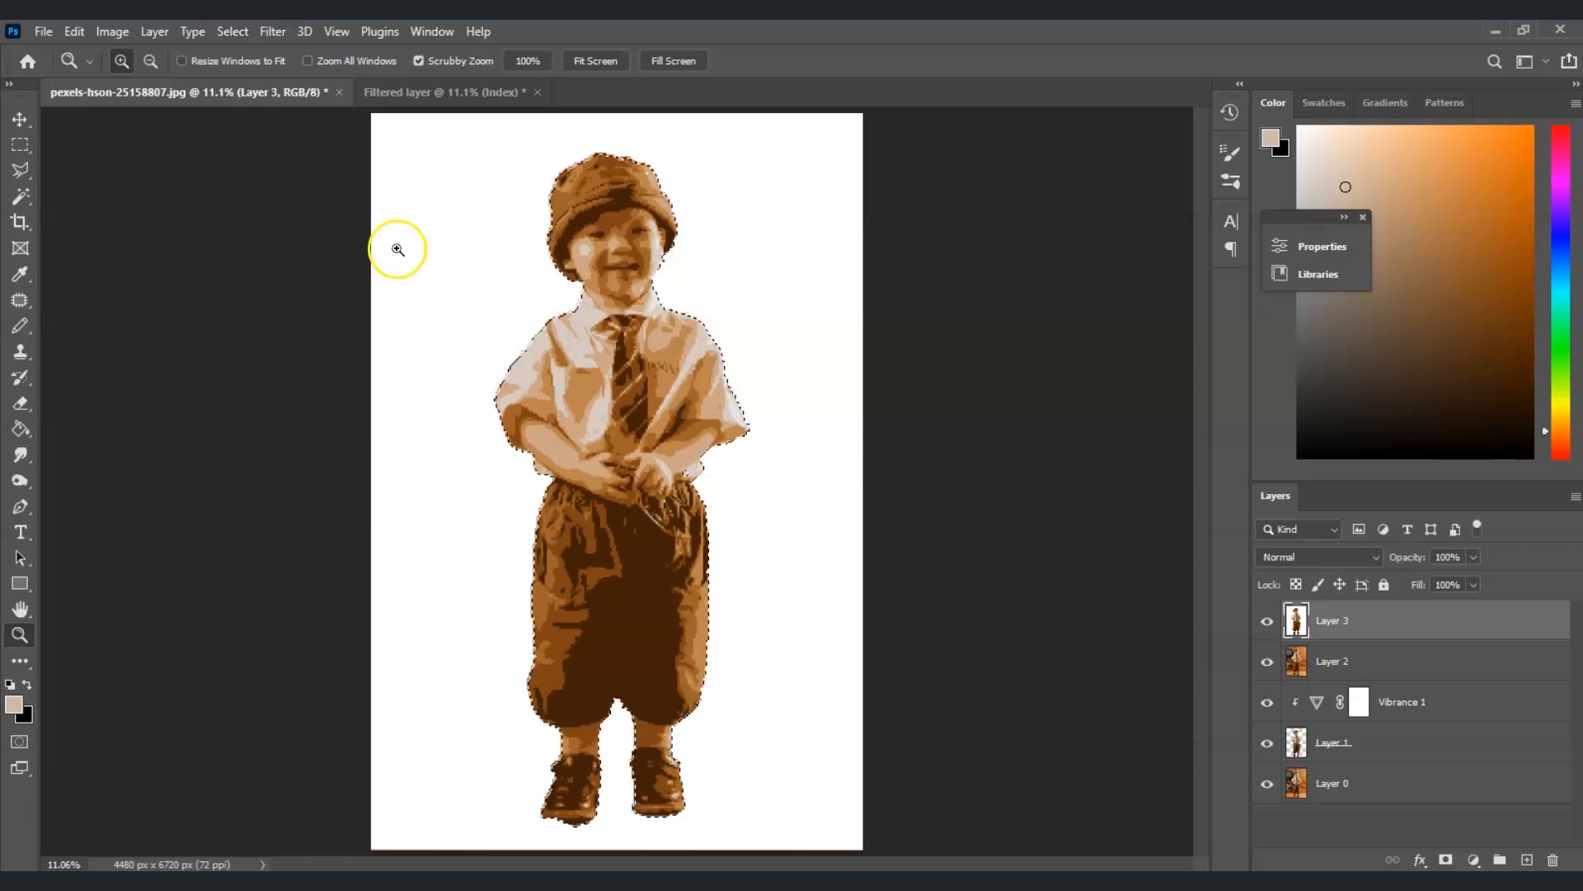
{"action": "left_click", "coordinate": [1447, 860]}
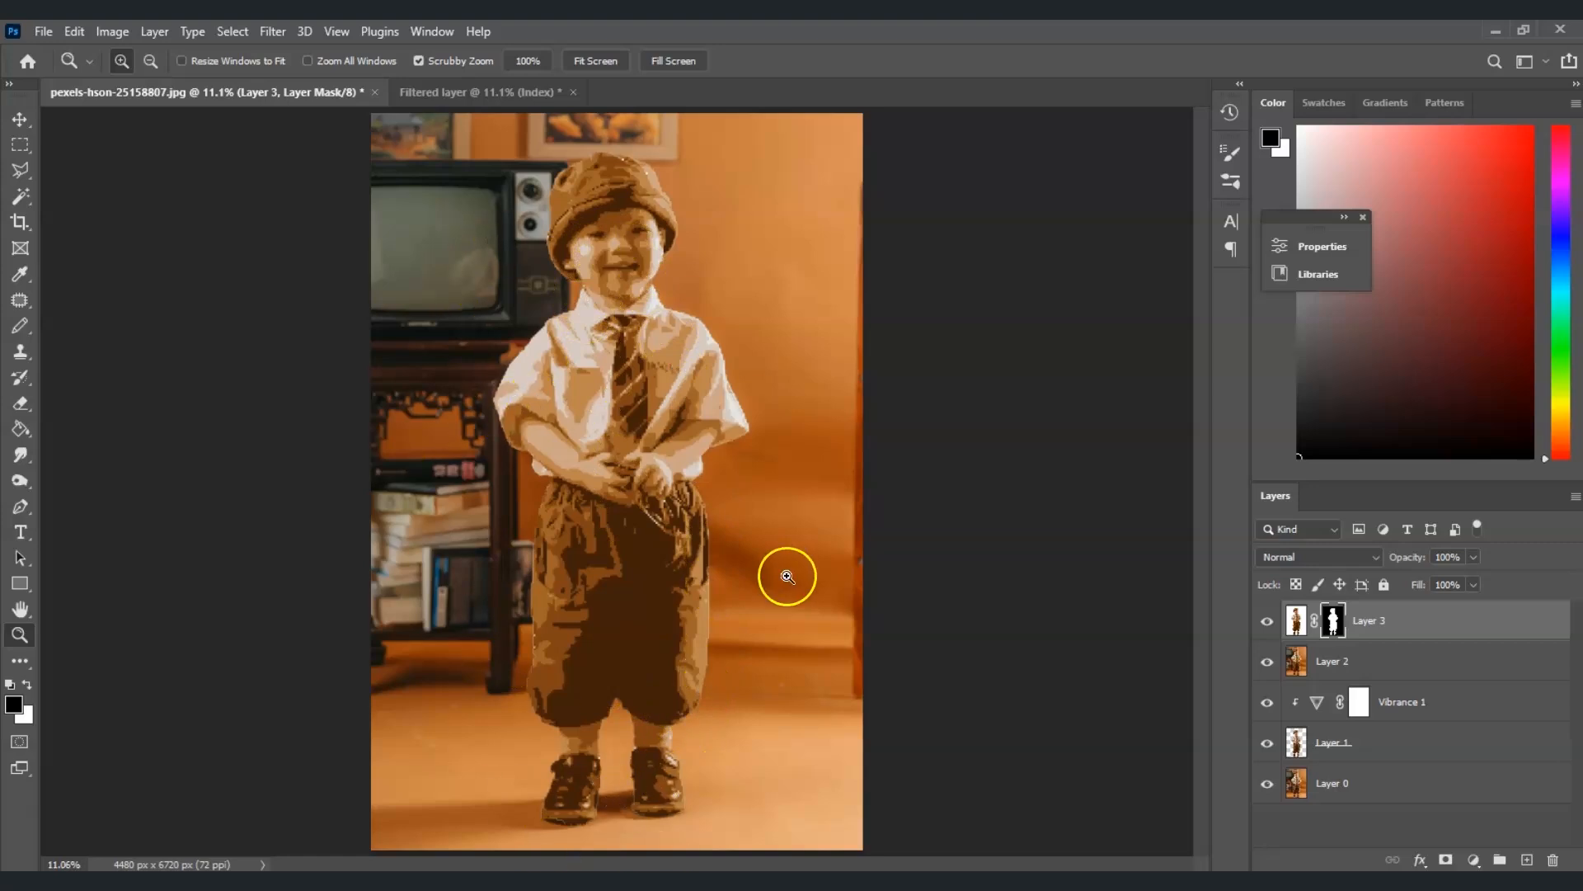
Duplicate Layer 0, move the copy to the top of the layer stack and hide it
{"action": "left_click", "coordinate": [1346, 788]}
{"action": "left_click_drag", "start_coordinate": [1334, 788], "coordinate": [1270, 624]}
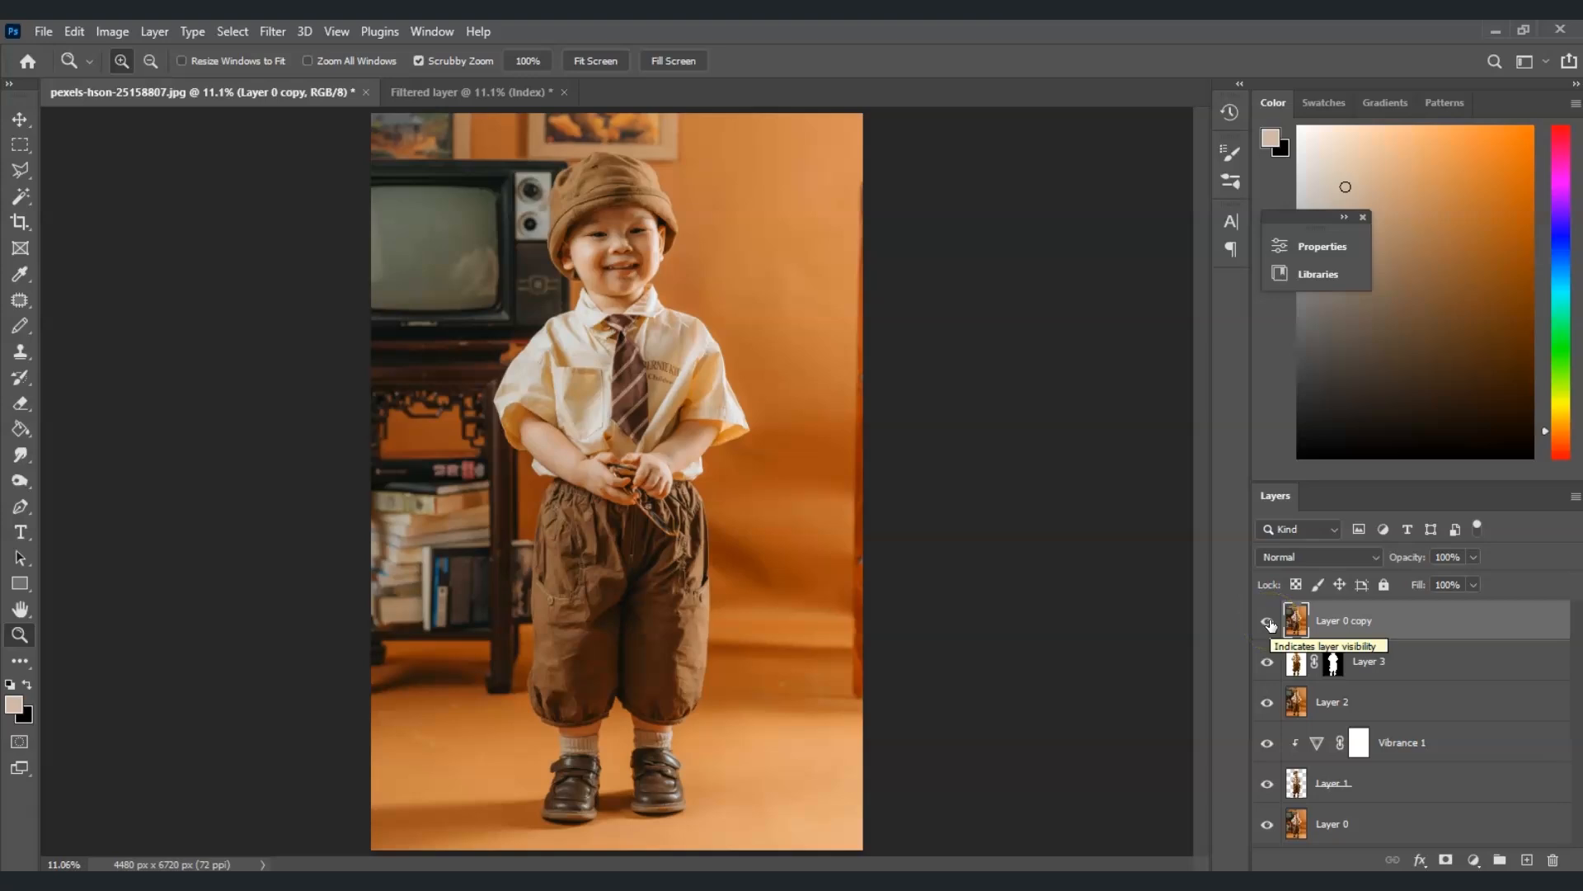
{"action": "left_click", "coordinate": [1268, 622]}
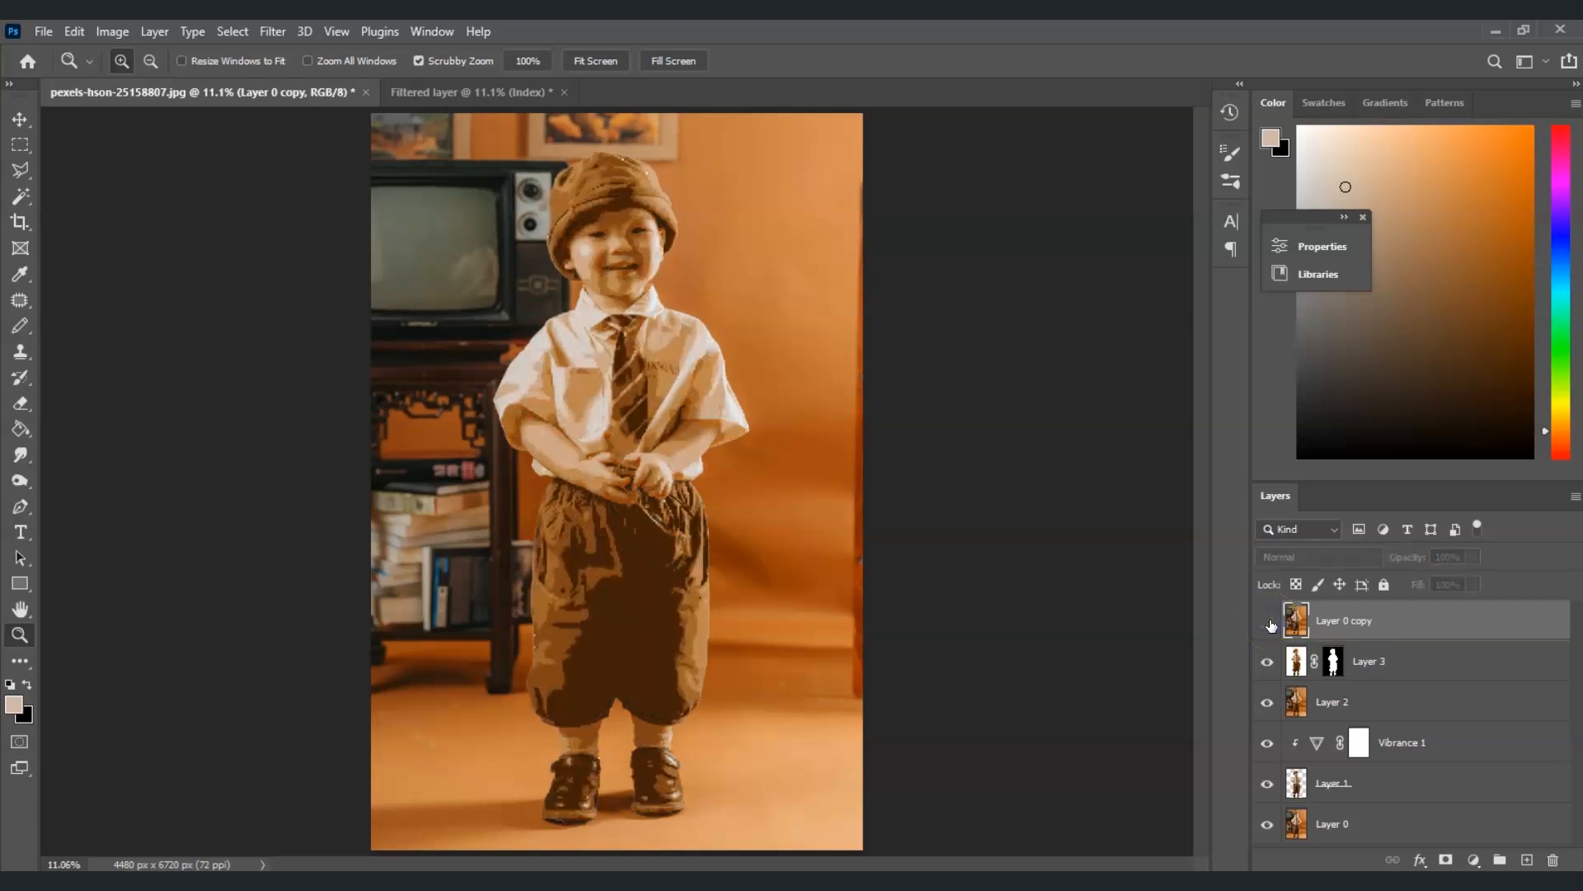